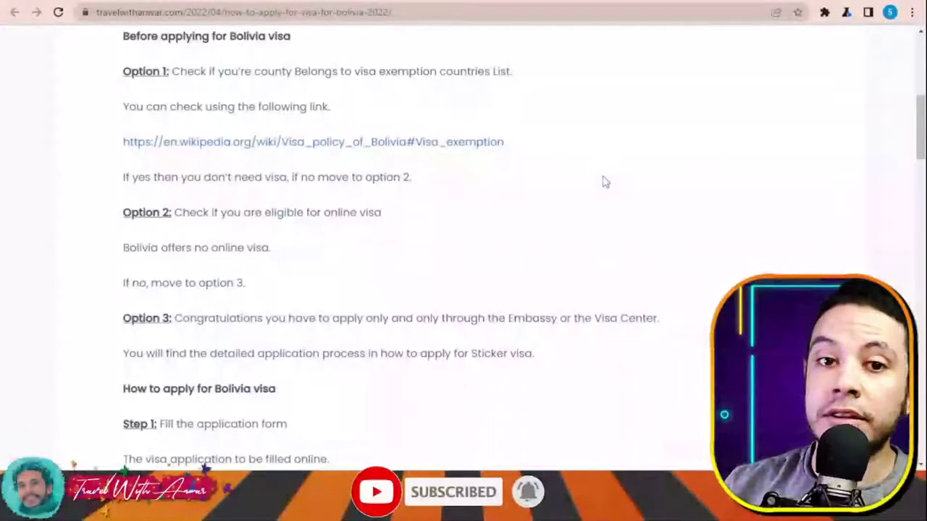
Open the linked Wikipedia list of countries exempt from a Bolivian visa
left_click(419, 148)
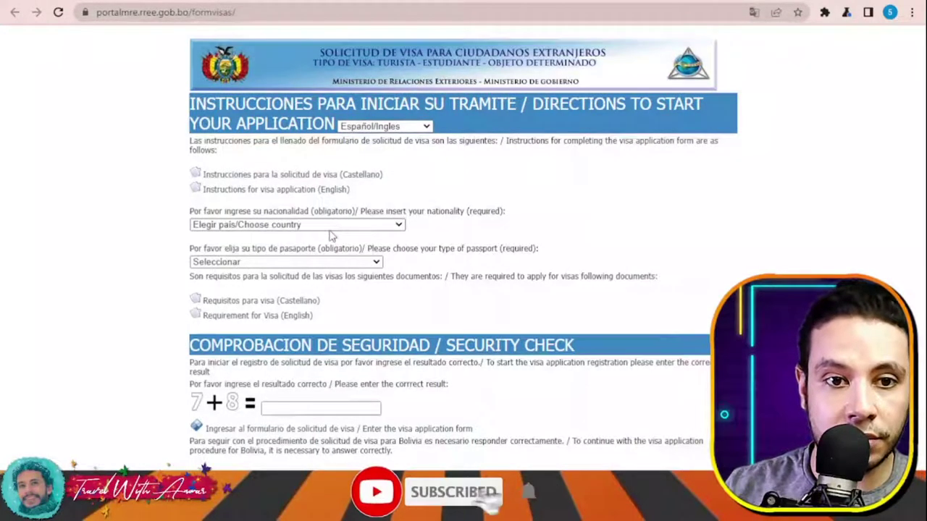
Set the applicant's nationality to INDIA and the passport type to Pasaporte corriente / Regular passport
key("i")
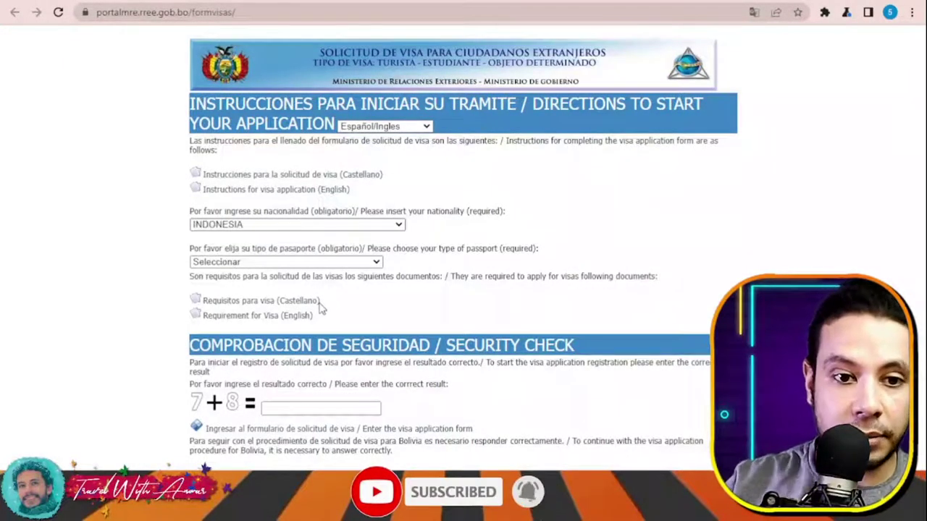
key("Up")
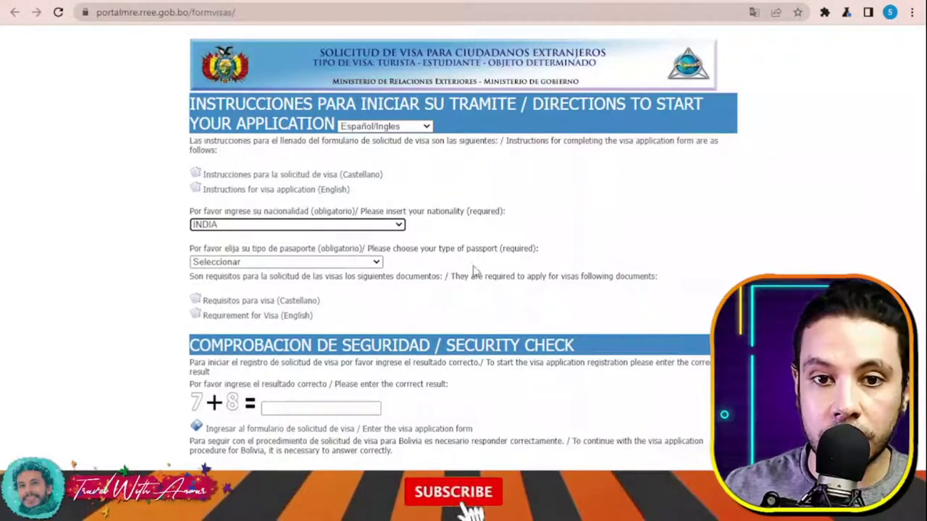
left_click(373, 263)
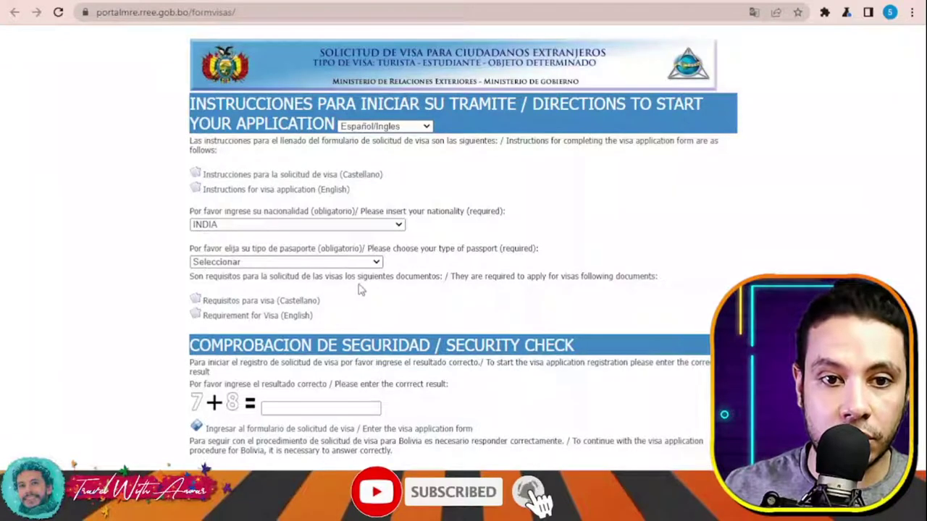
left_click(380, 289)
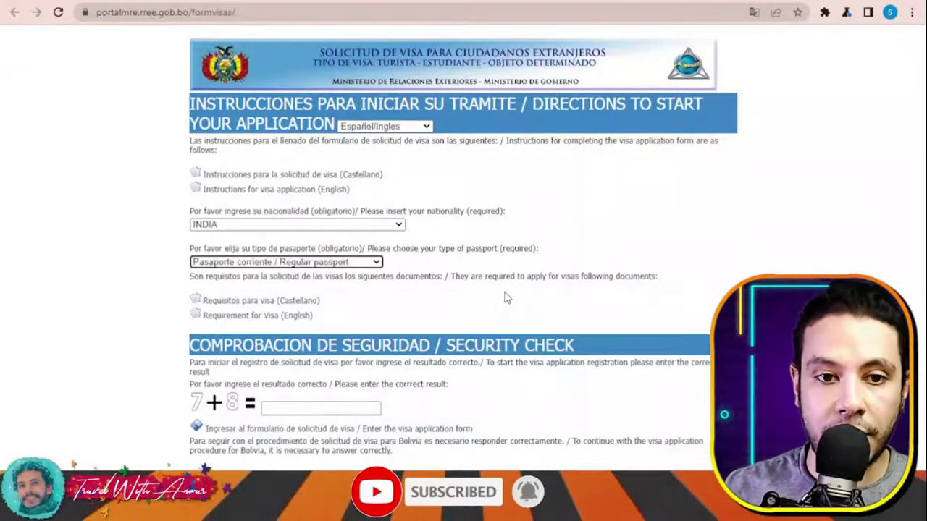
Answer the security check sum with 15 and enter the visa application form
left_click(297, 409)
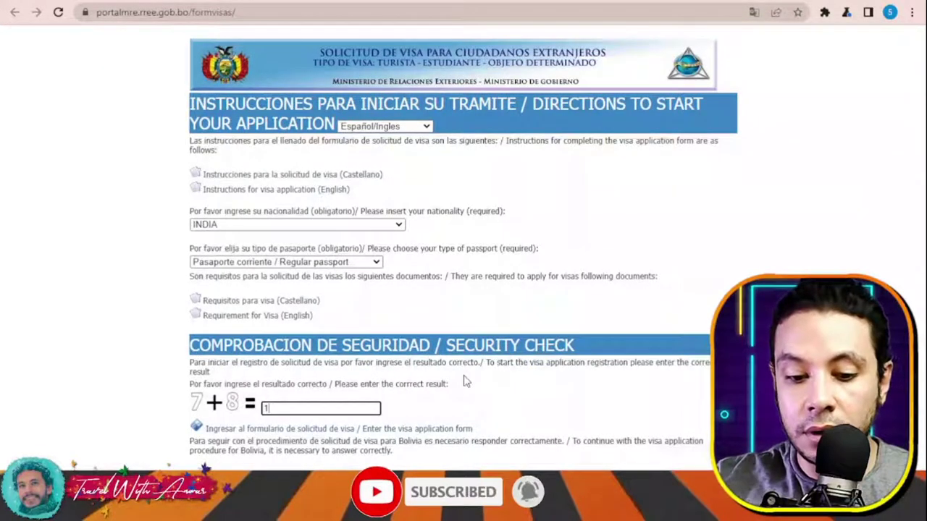
left_click(547, 360)
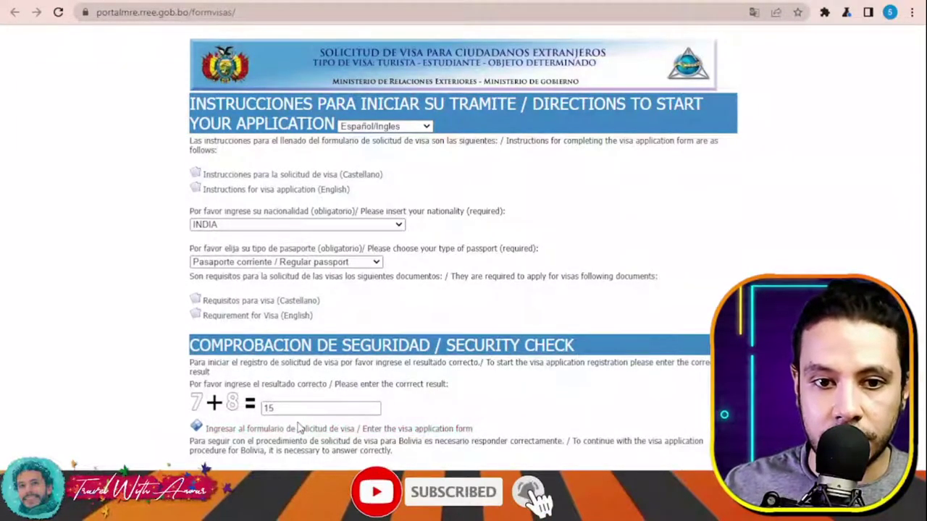
left_click(428, 432)
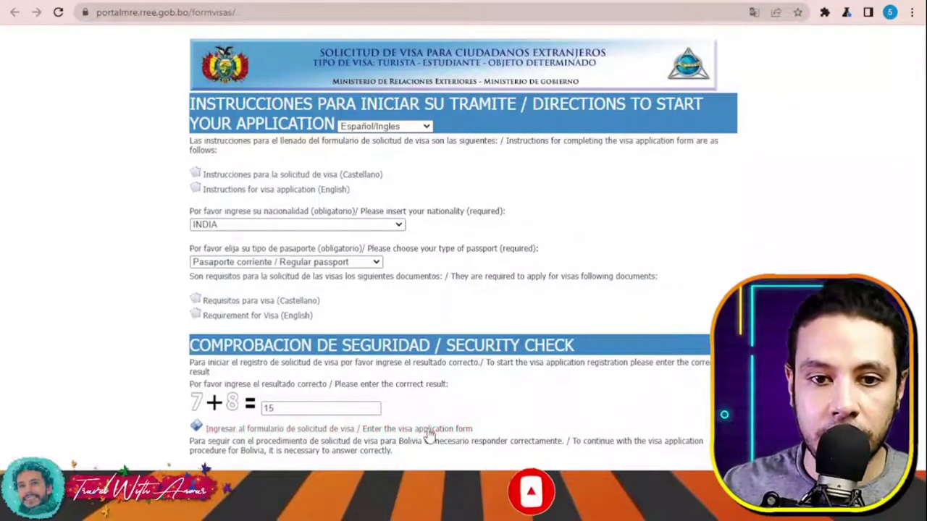
left_click(532, 116)
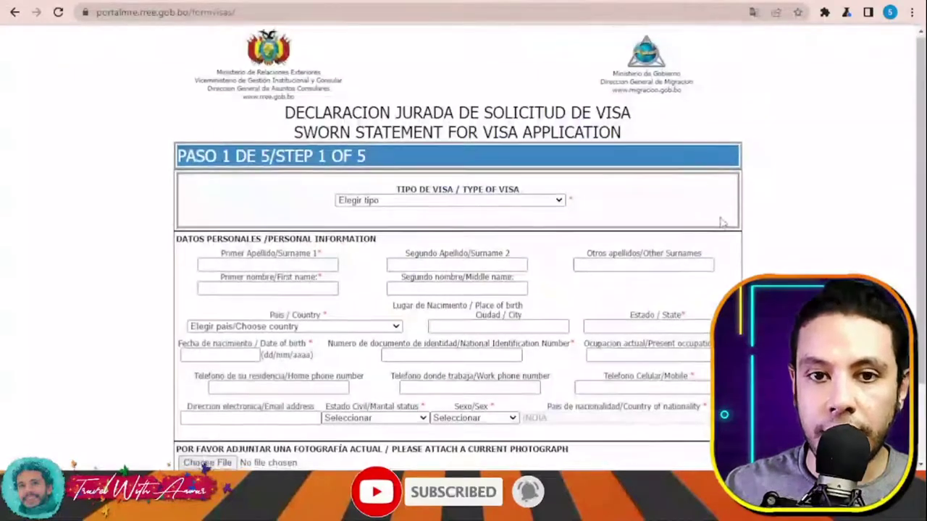
Look over the step 1 form and set the type of visa to the tourism option, Visas de Turismo
scroll(721, 221, "down", 1)
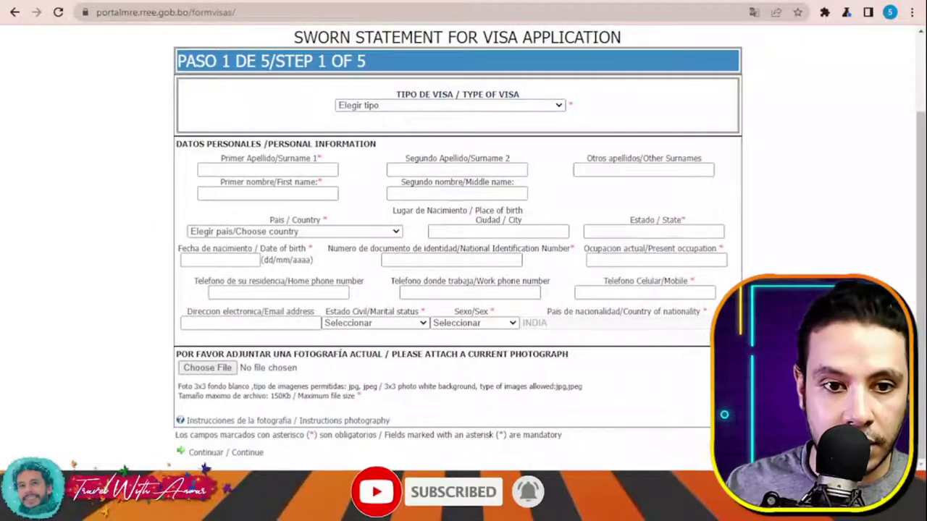
scroll(457, 254, "up", 1)
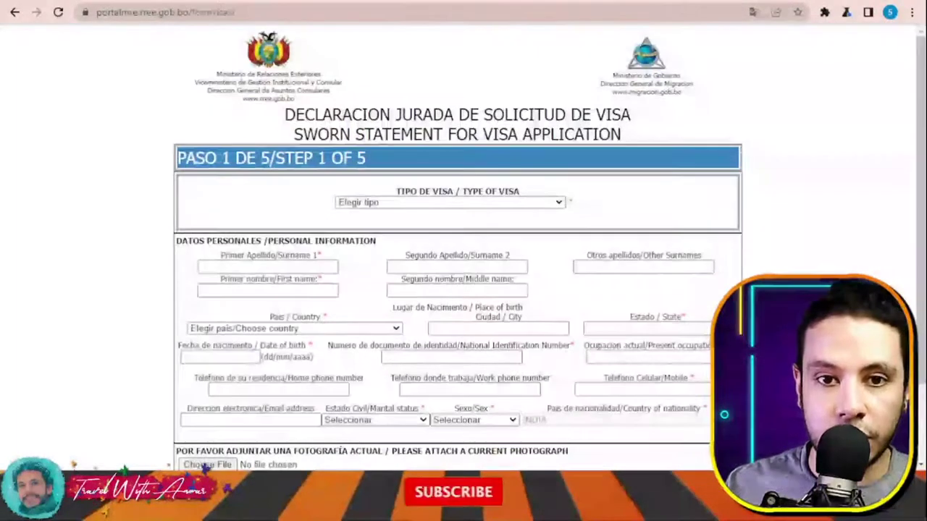
scroll(456, 254, "down", 1)
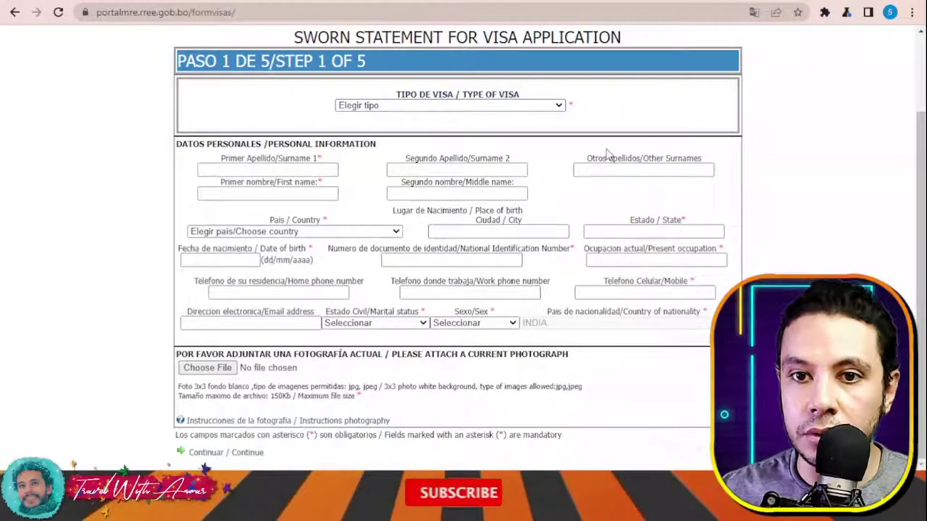
left_click(560, 142)
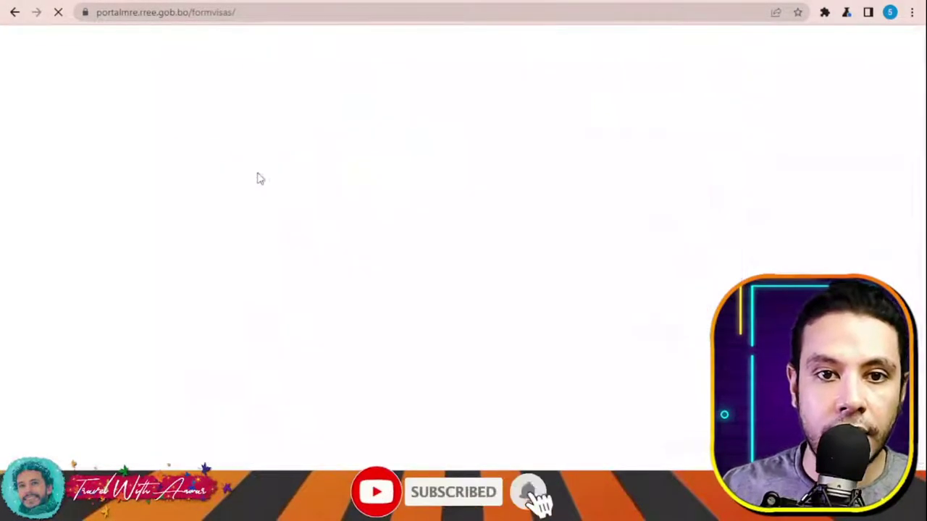
scroll(283, 210, "down", 1)
Enter the applicant's first surname and first name in the personal information section
left_click(298, 200)
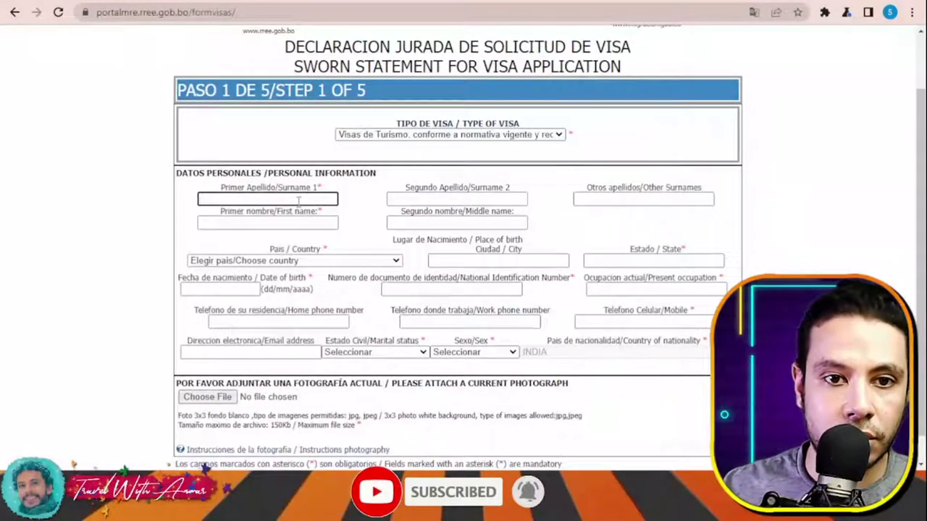
left_click(314, 224)
type("aa")
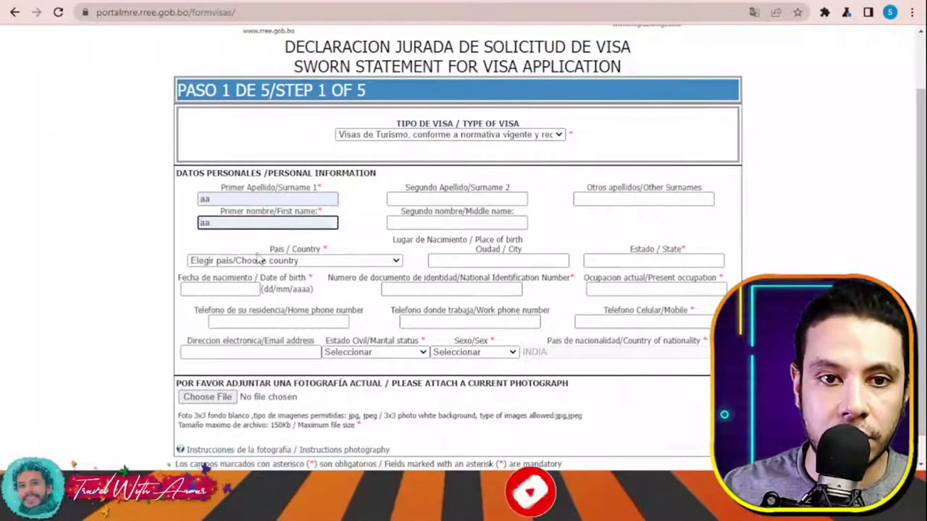
Fill in the place of birth with country INDIA, city "aa" and state "aa"
scroll(109, 209, "down", 1)
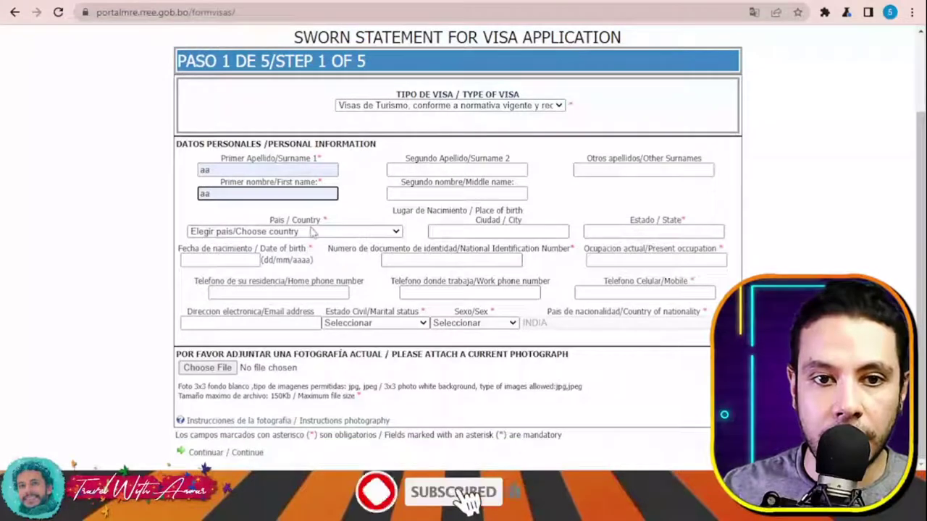
left_click(264, 312)
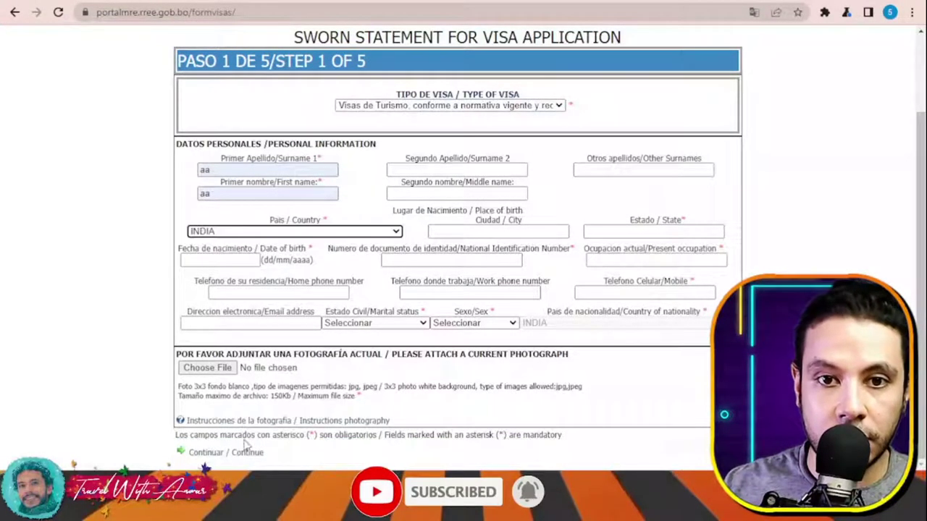
left_click(491, 230)
type("a")
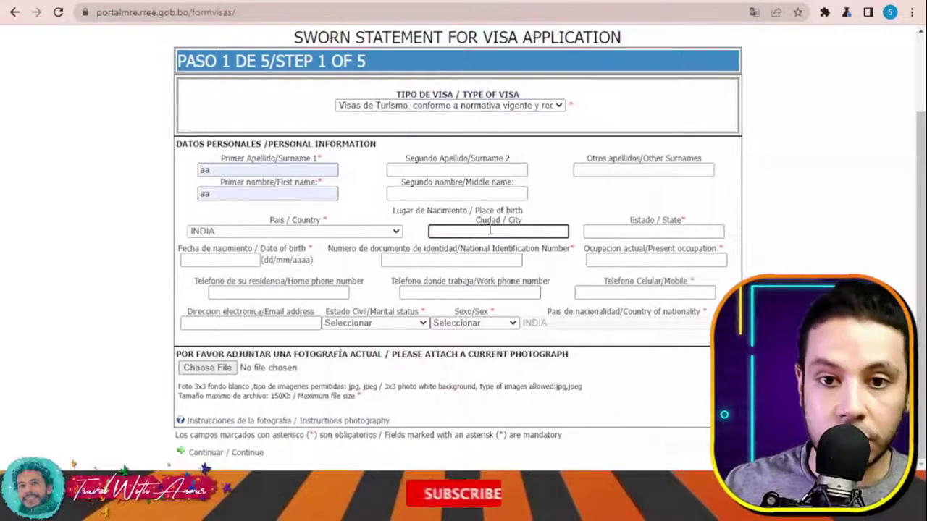
type("a")
type("aa")
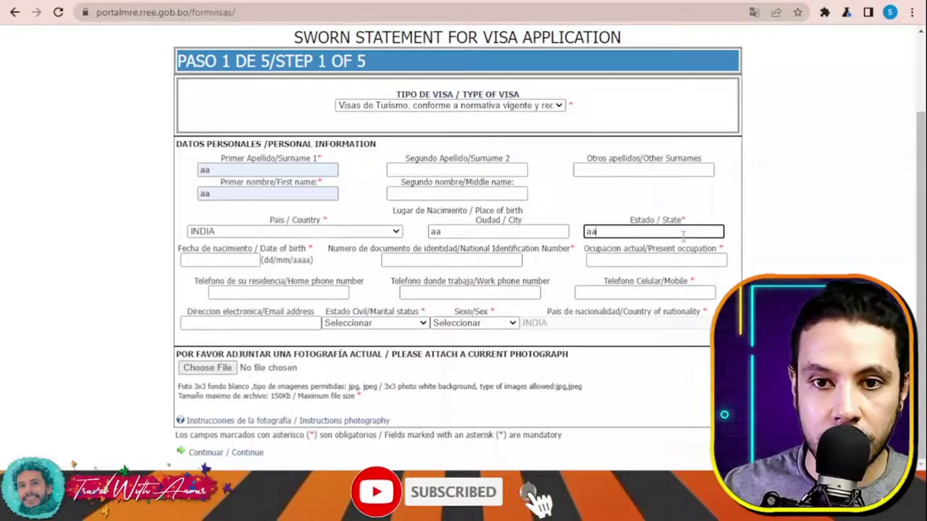
Enter the applicant's date of birth in dd/mm/yyyy format
left_click(187, 264)
left_click(207, 261)
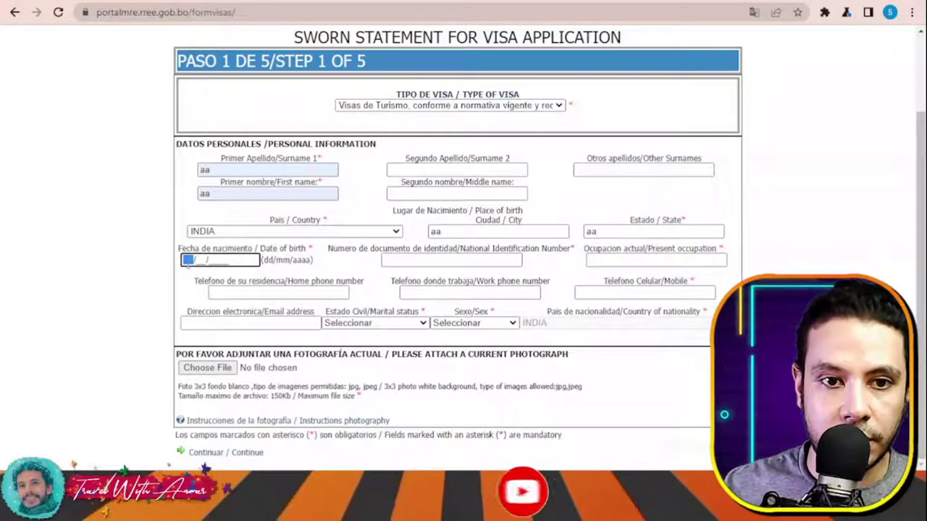
left_click(190, 261)
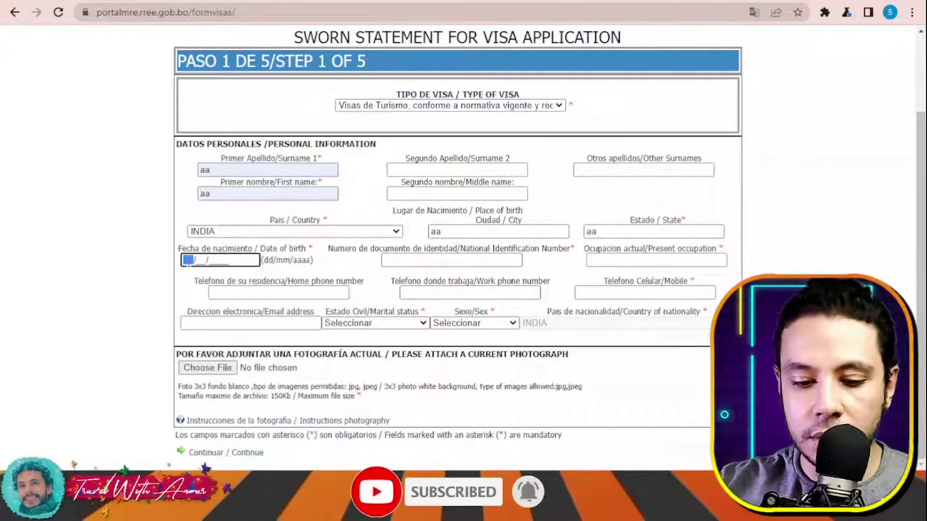
type("01/01/")
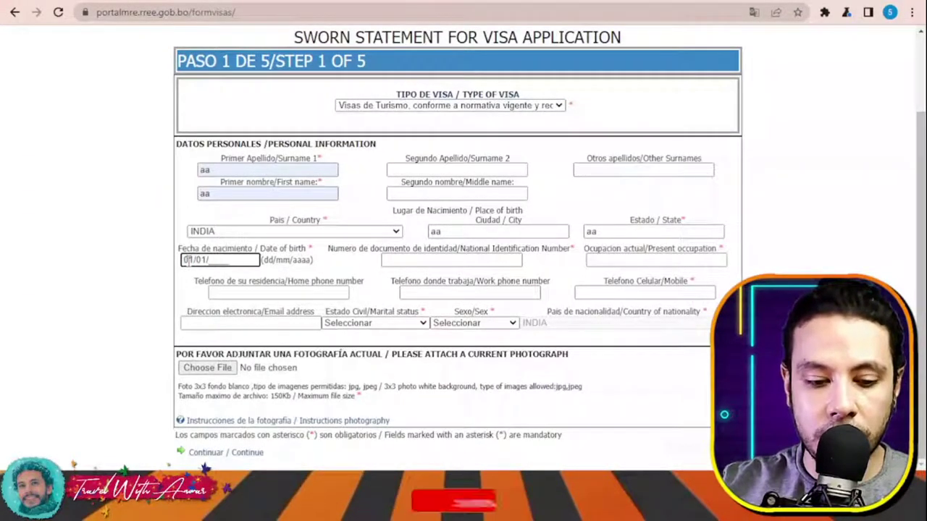
type("1990")
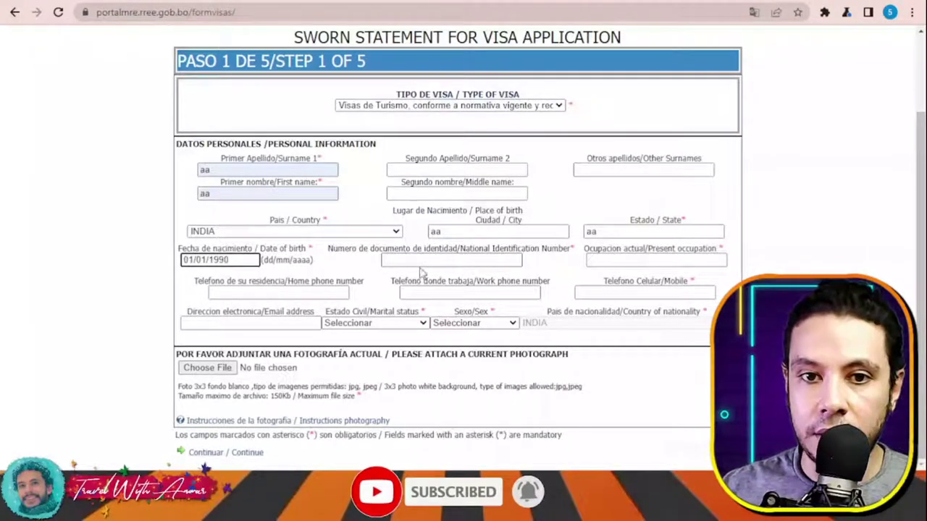
Enter the applicant's national identification number and fill in the present occupation as "aaa"
left_click(481, 262)
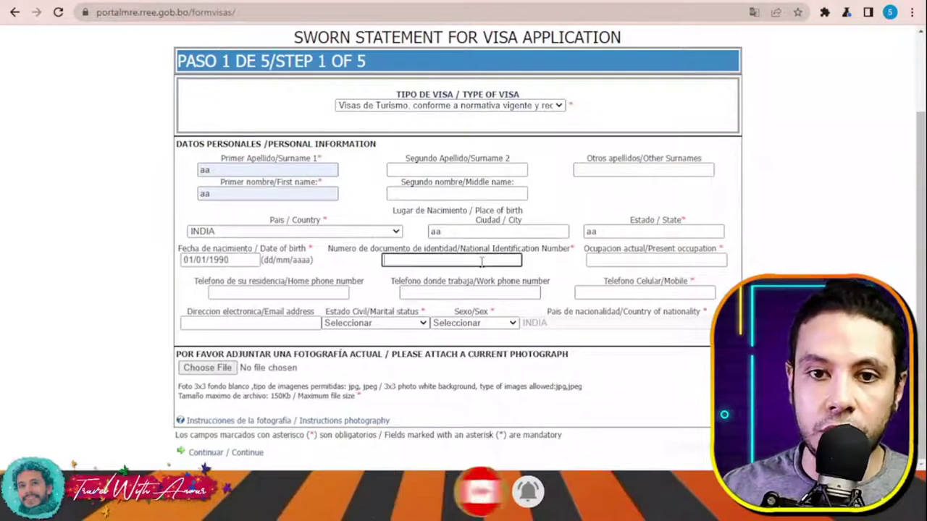
type("123456789")
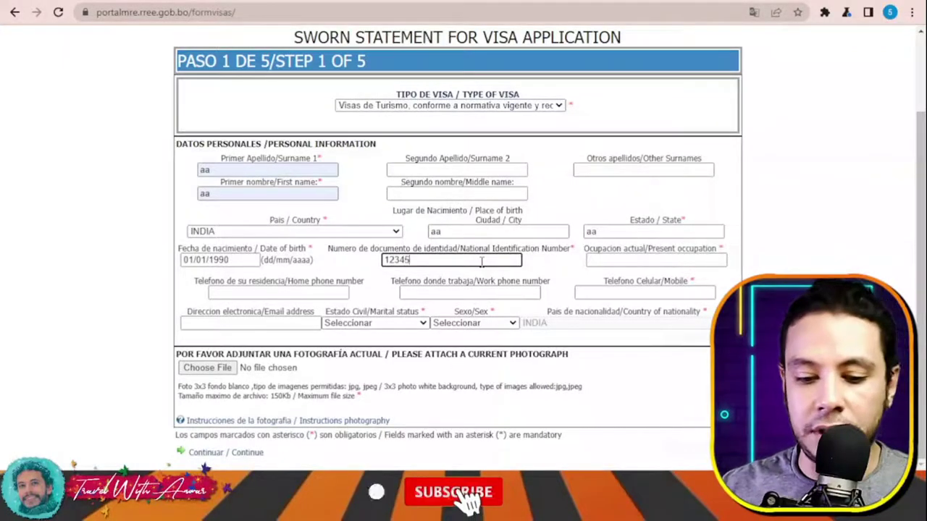
left_click(630, 263)
type("aaa")
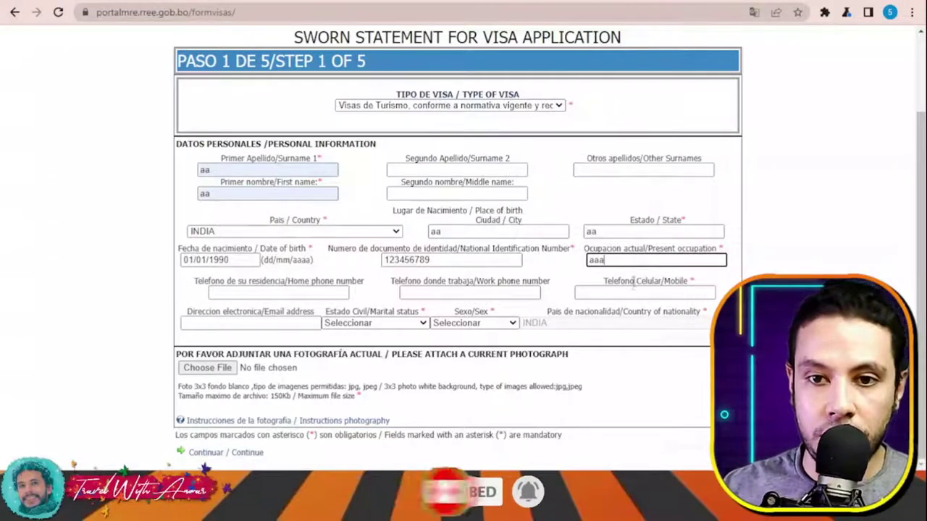
Fill in the applicant's mobile phone number and email address, leaving the home and work phone numbers blank
left_click(278, 293)
left_click(496, 294)
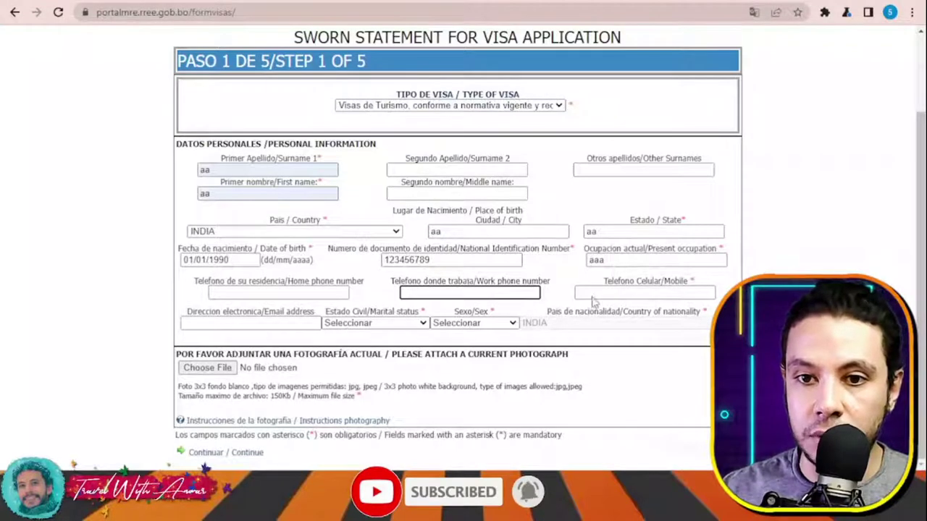
left_click(631, 293)
key("ctrl+v")
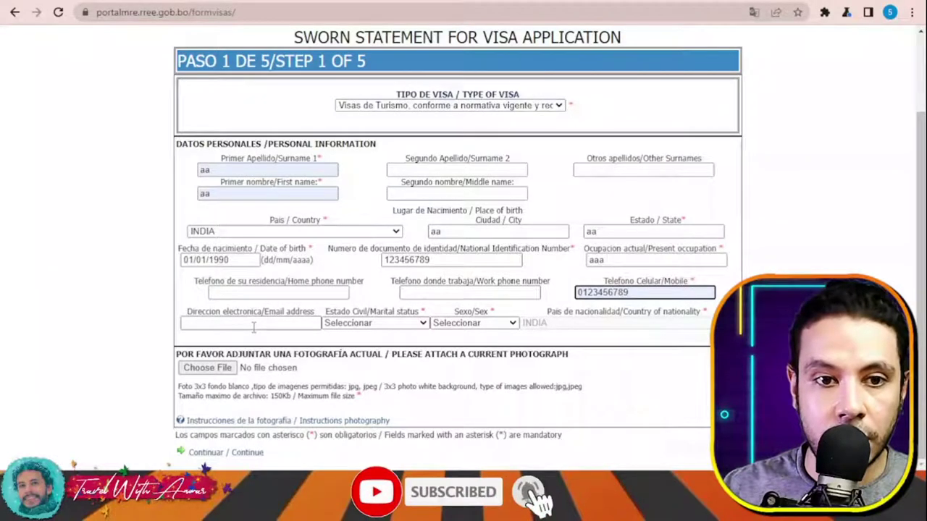
left_click(284, 325)
key("ctrl+v")
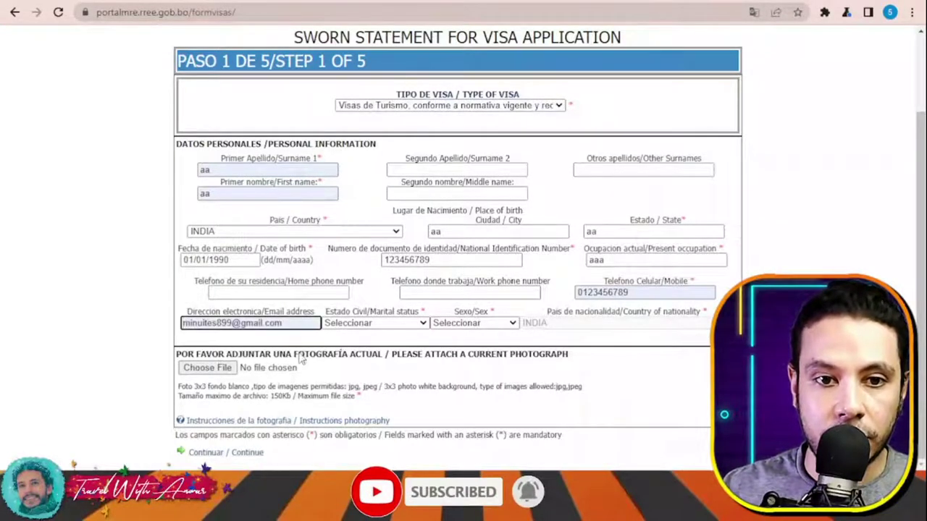
Set the marital status to Soltero(a)/Single and the sex to Masculino/Male
left_click(395, 340)
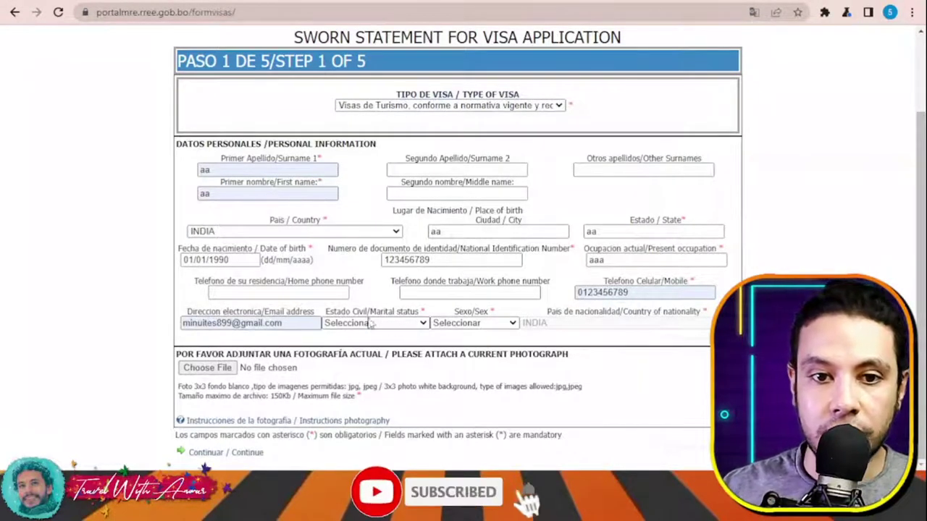
left_click(404, 352)
left_click(513, 325)
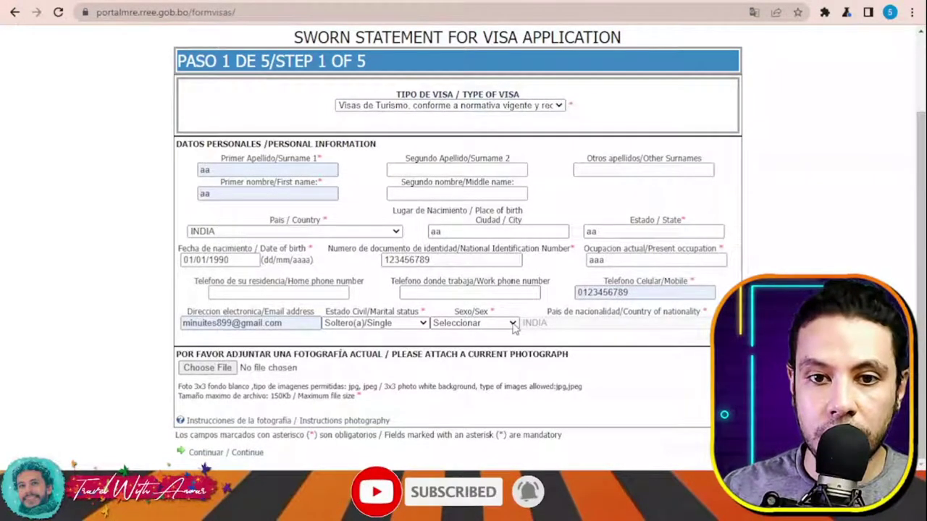
left_click(498, 352)
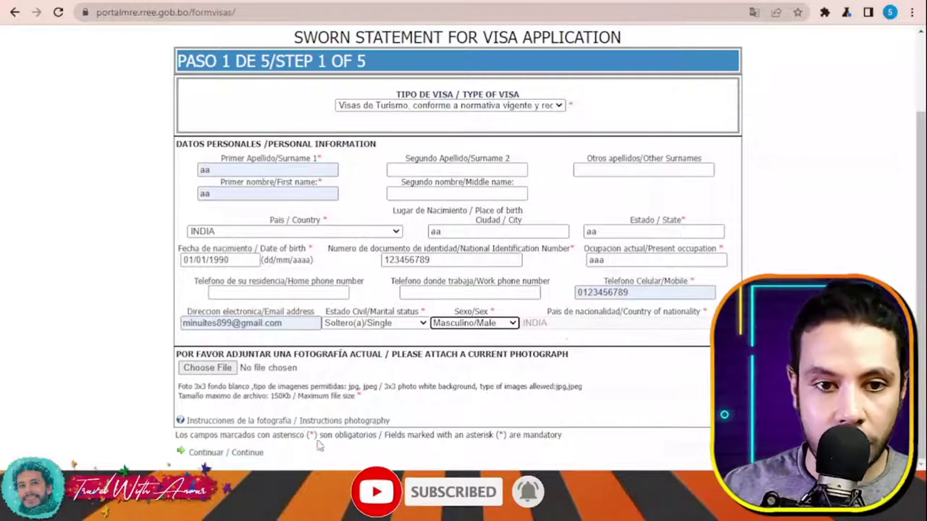
Attach aass.jpg as the current photograph and continue to step 2 of the application
left_click(217, 371)
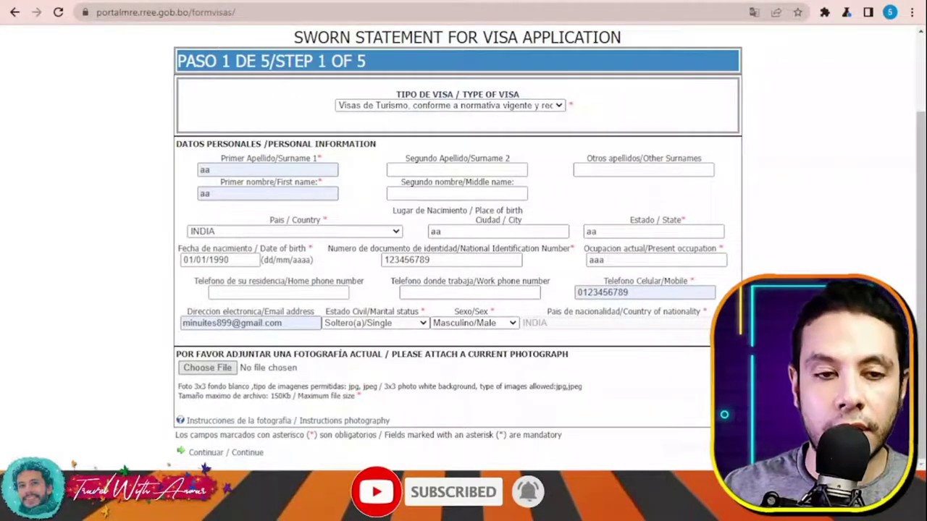
key("Return")
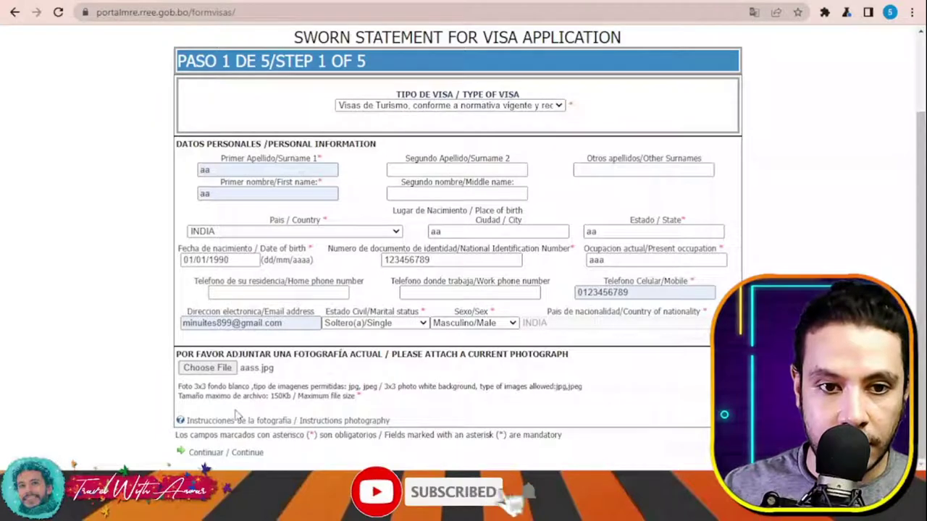
left_click(240, 455)
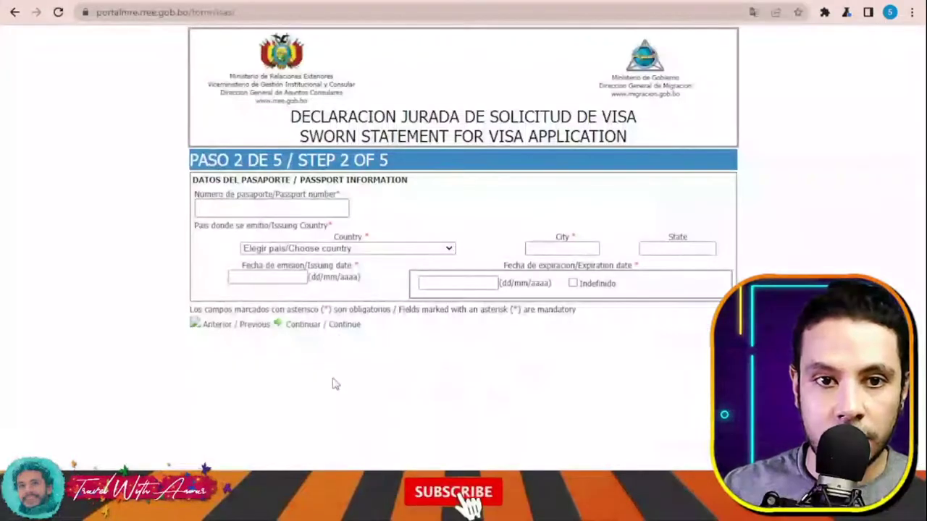
Enter the passport number, set the issuing country to INDIA and fill in the issuing city as "aa"
left_click(235, 211)
type("123456")
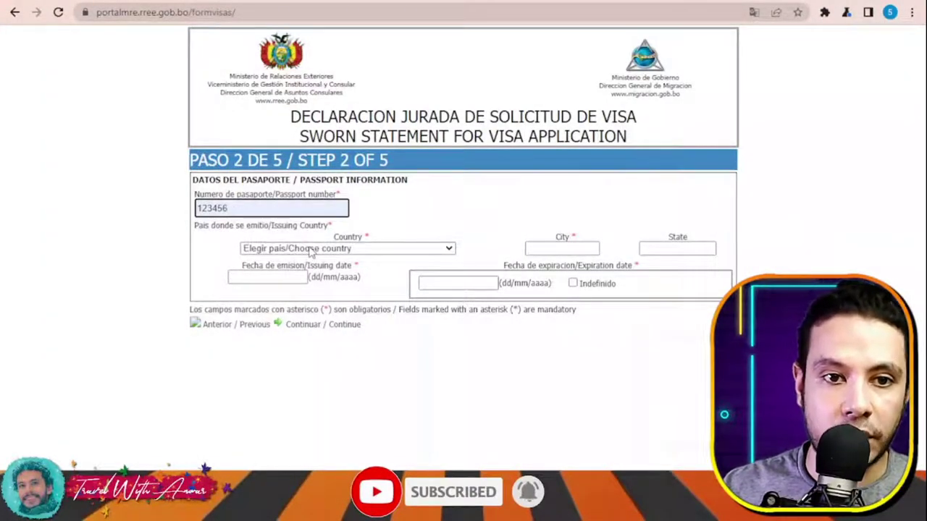
left_click(311, 250)
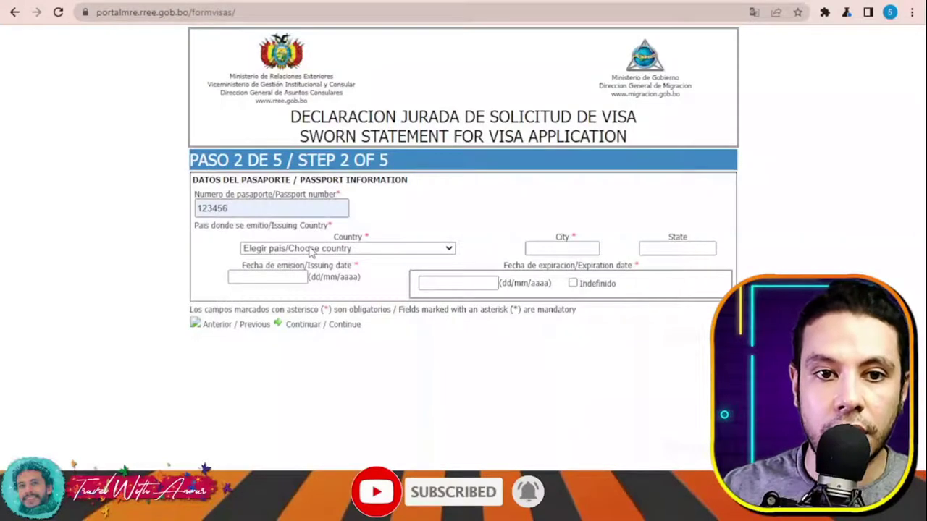
left_click(324, 194)
left_click(416, 224)
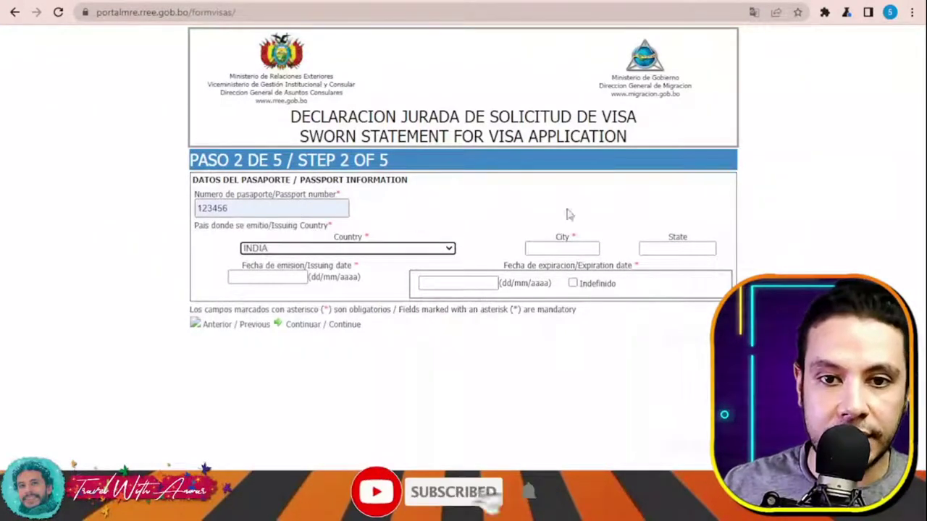
left_click(573, 250)
type("aa")
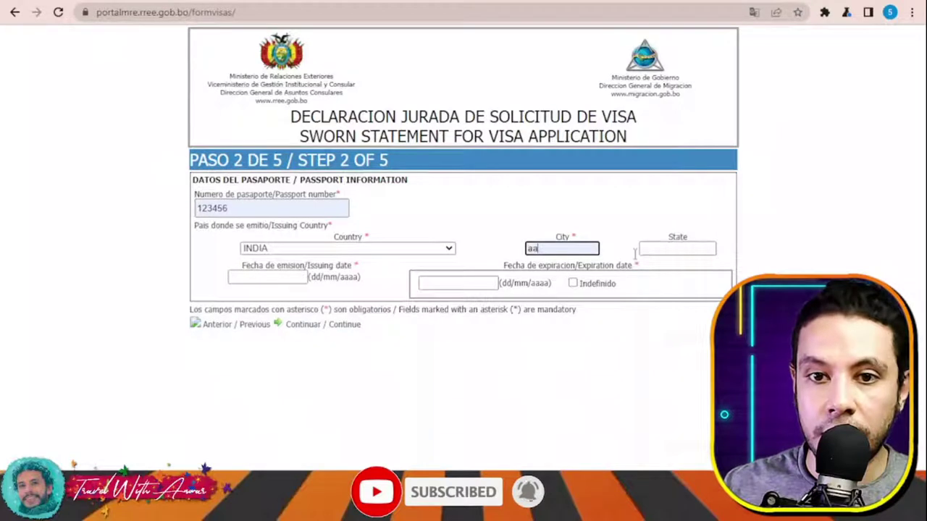
Set the passport's issuing date to 01/01/2022 and its expiration date to 01/01/2030, and continue to step 3 of the application
left_click(255, 277)
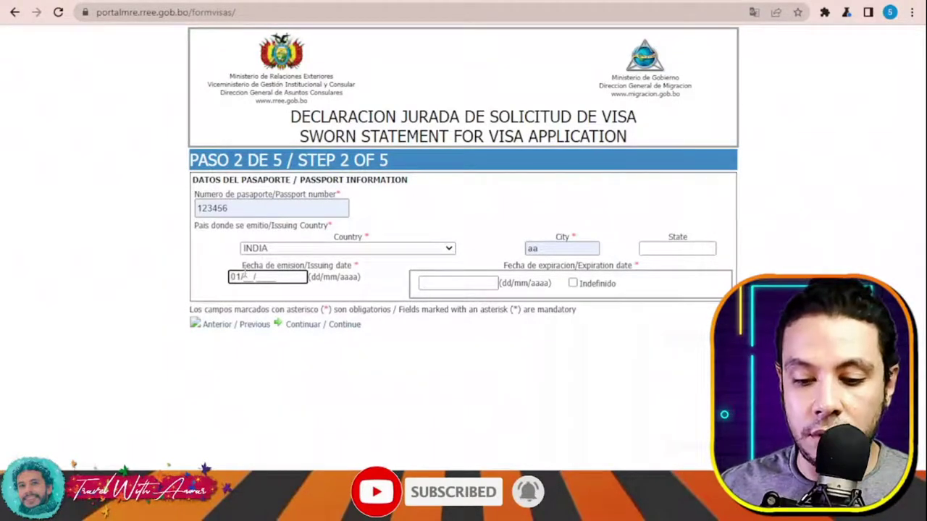
type("01/01/")
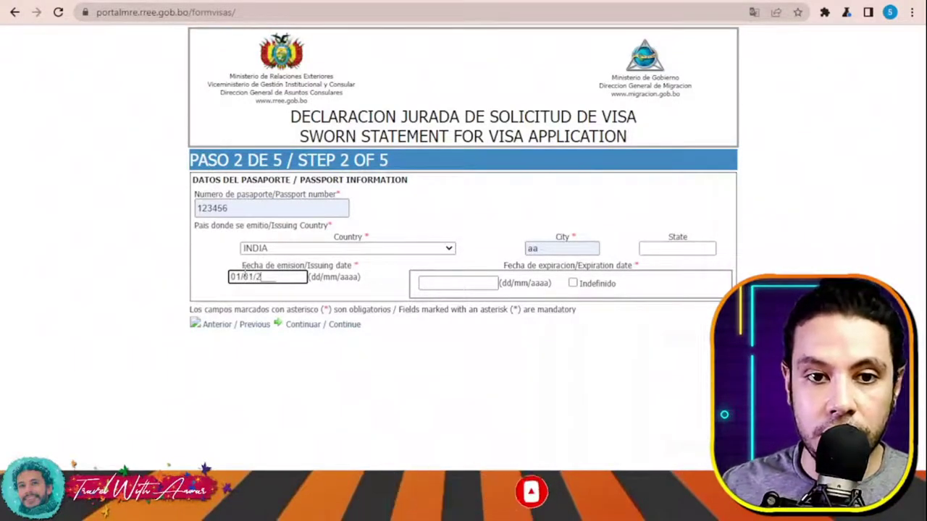
type("2022")
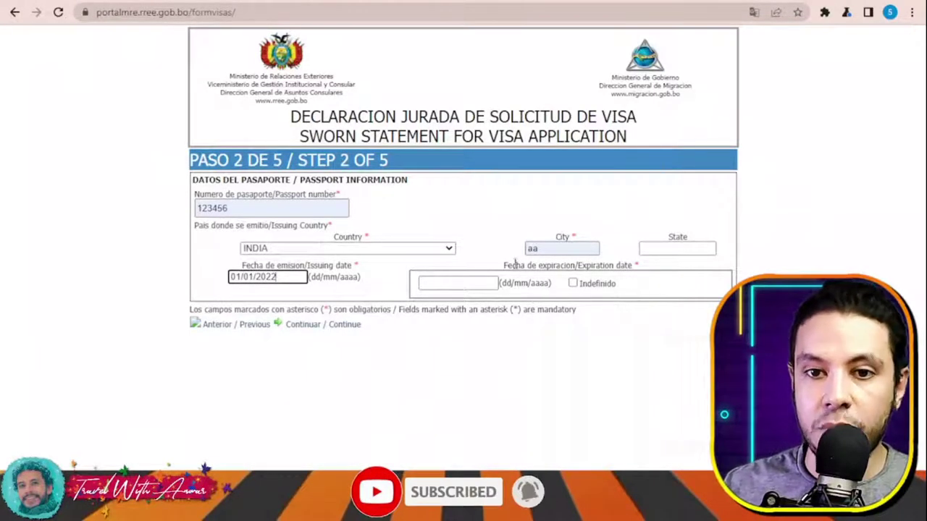
left_click(476, 283)
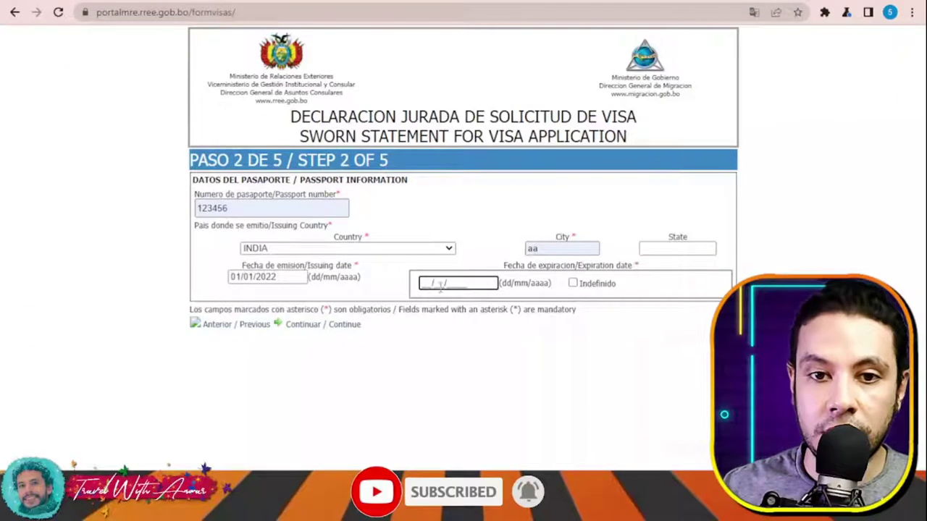
type("01/01/20")
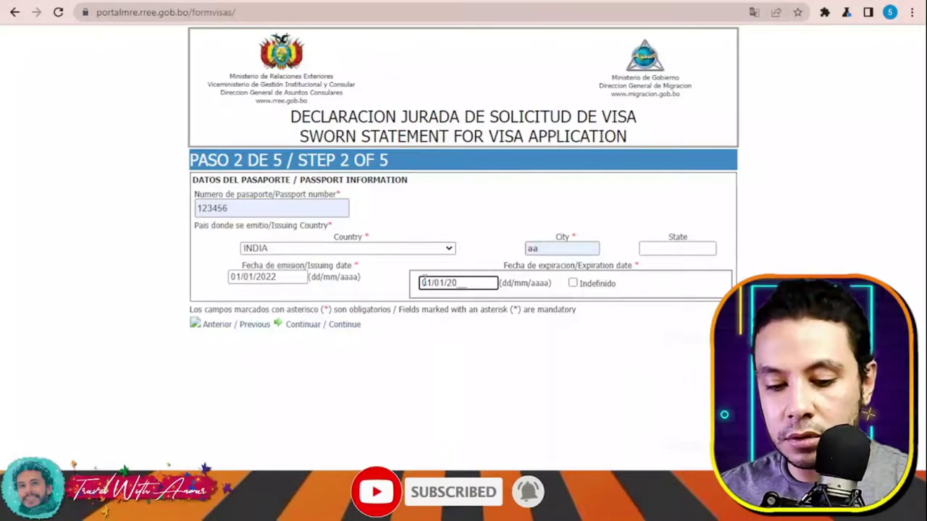
type("30")
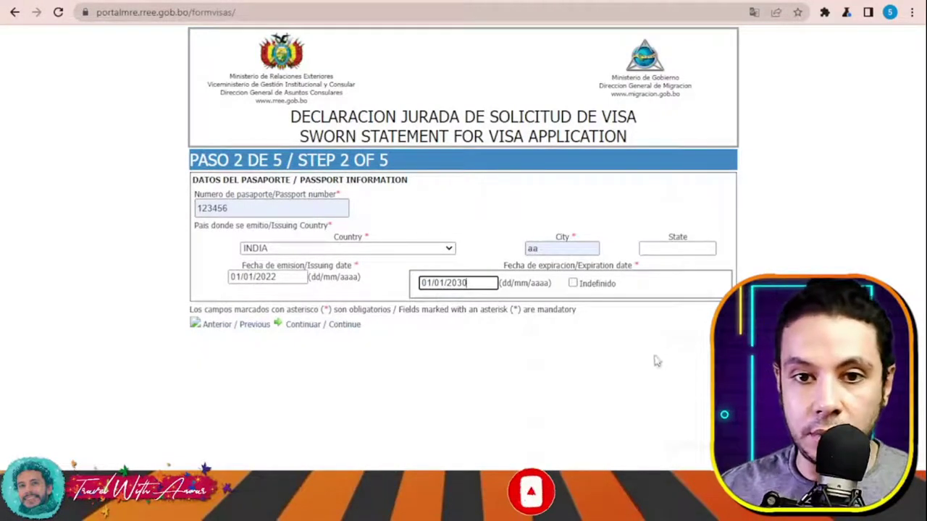
left_click(345, 325)
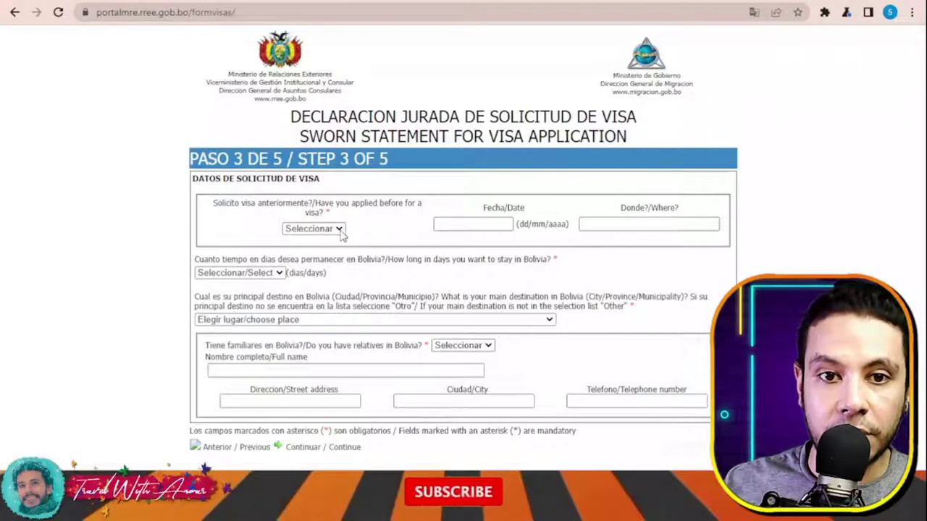
Answer No to having applied for a visa before and set the length of stay in Bolivia to 30 days
left_click(326, 269)
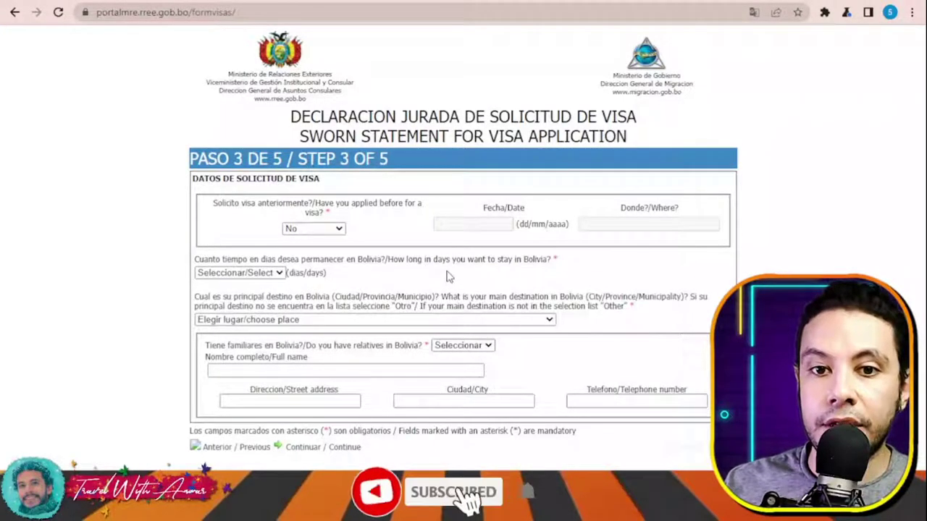
left_click(239, 272)
left_click(239, 286)
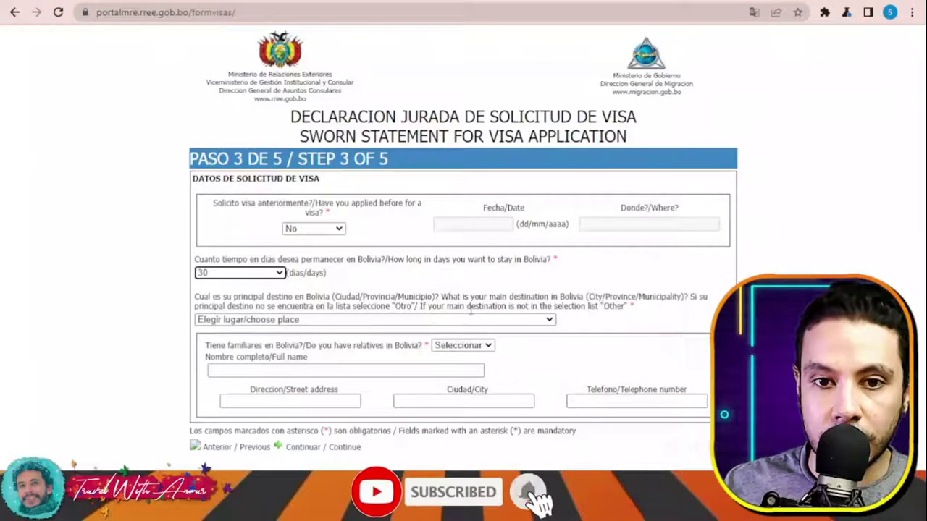
Choose La Paz/Inquisivi/Cajuata as the main destination, answer No to having relatives in Bolivia, and continue to step 4
left_click(549, 322)
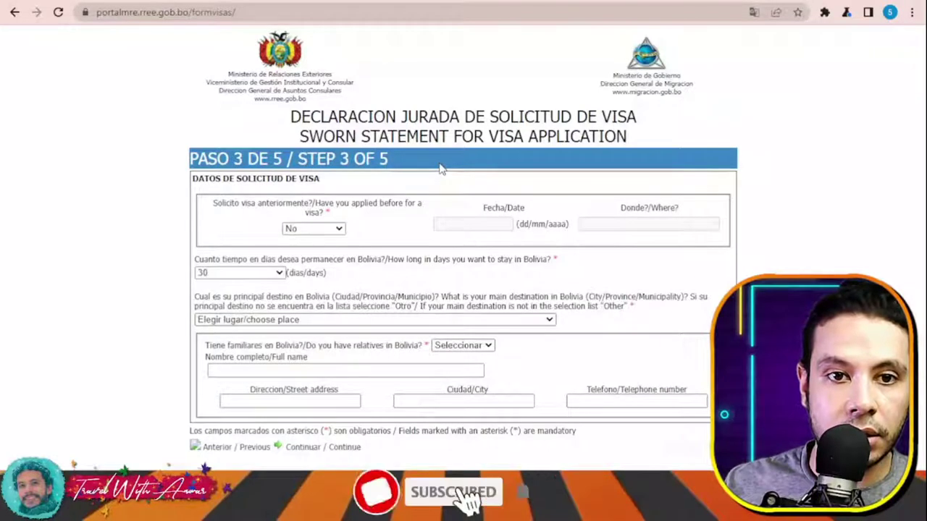
left_click(474, 193)
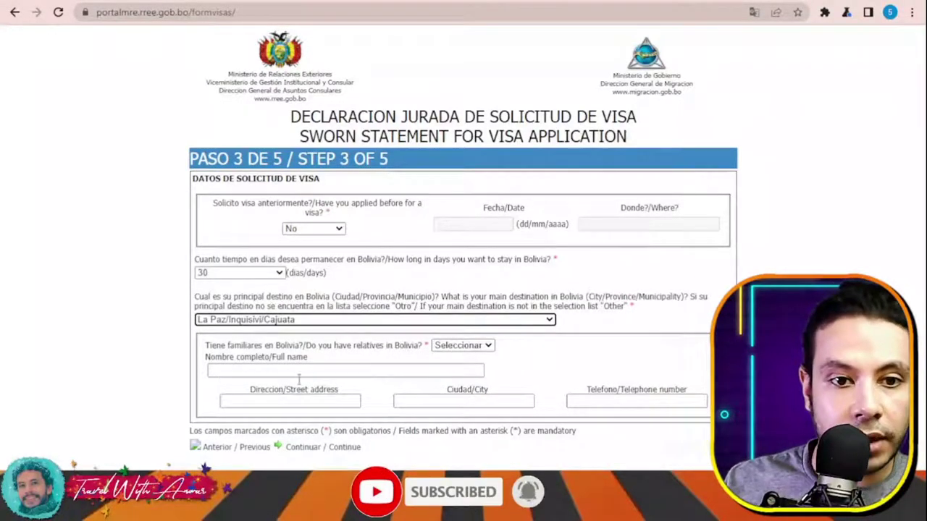
left_click(465, 348)
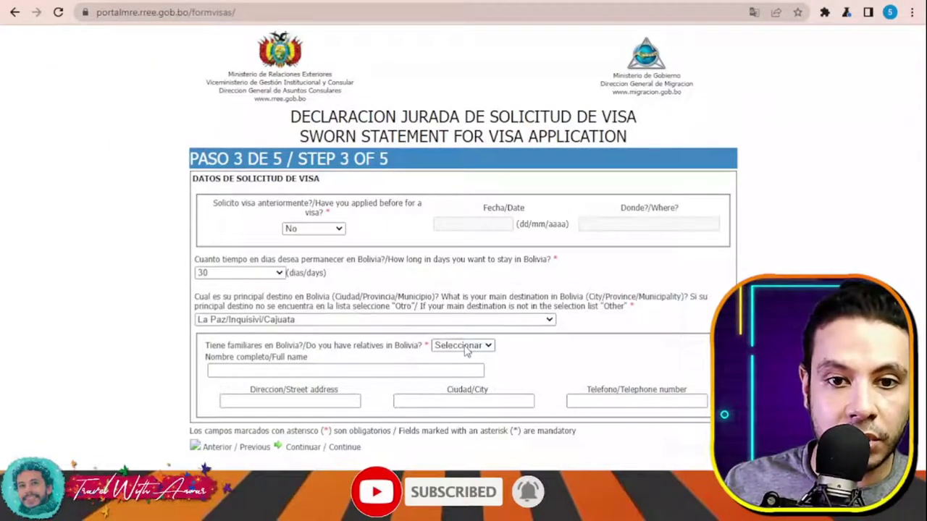
left_click(484, 379)
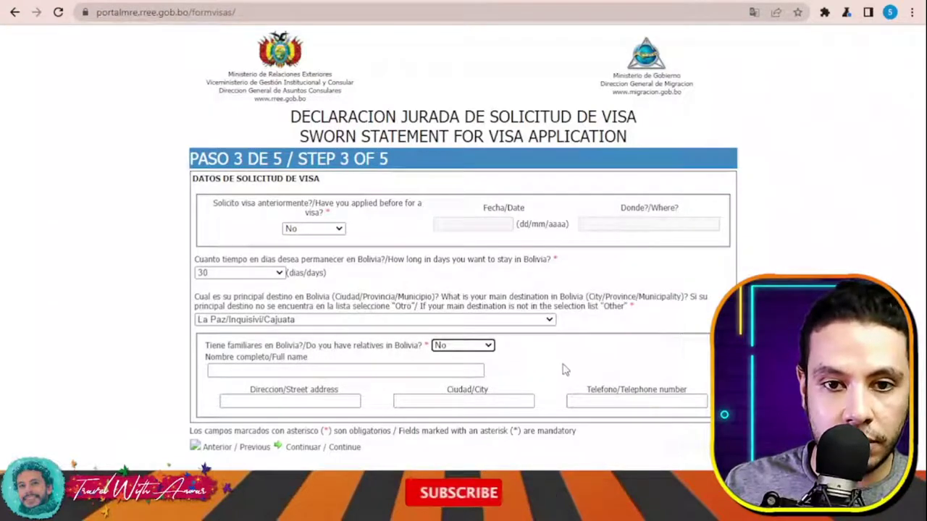
left_click(328, 449)
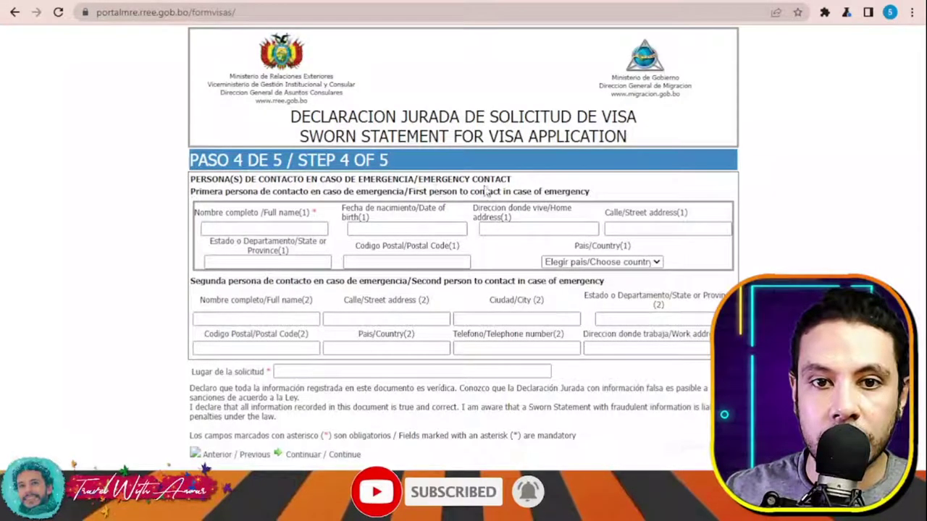
Enter the first emergency contact's full name, fill in the place of application as "india new delhi", and continue to step 5
left_click(257, 229)
type("aaa")
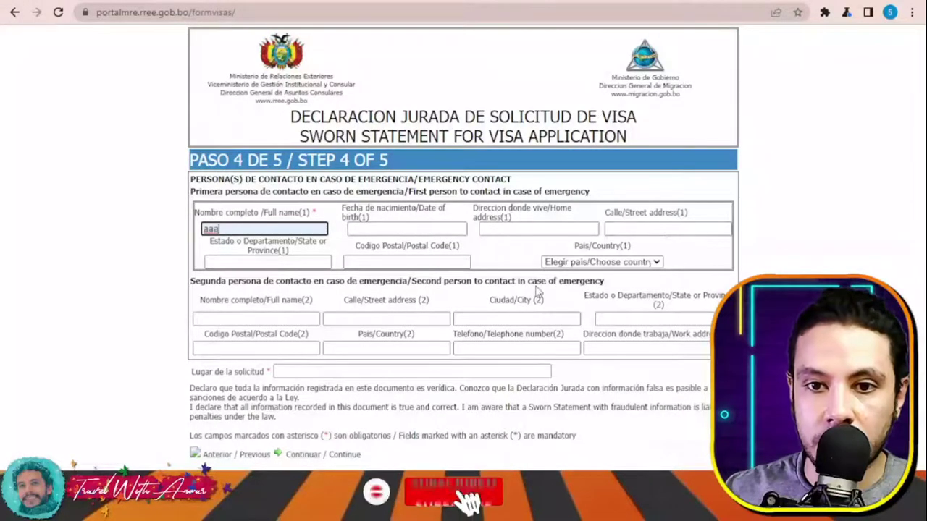
left_click(651, 267)
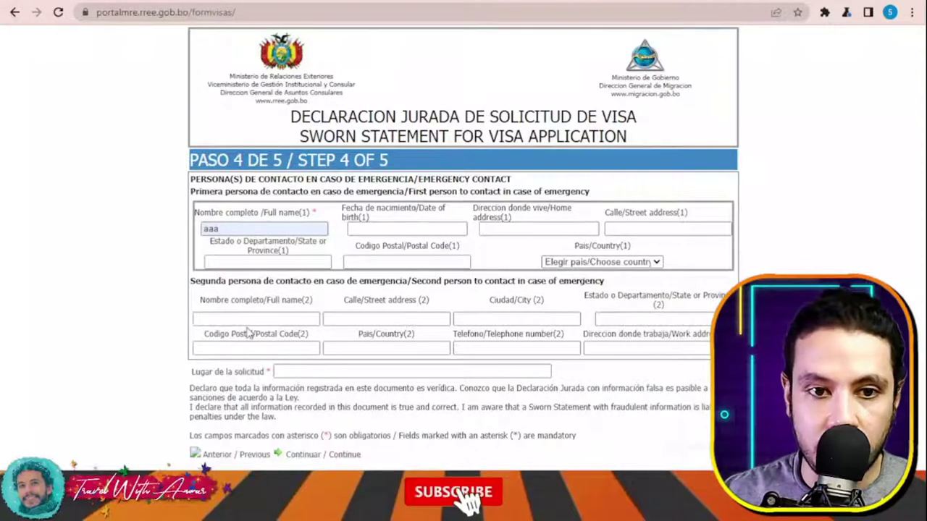
left_click(304, 371)
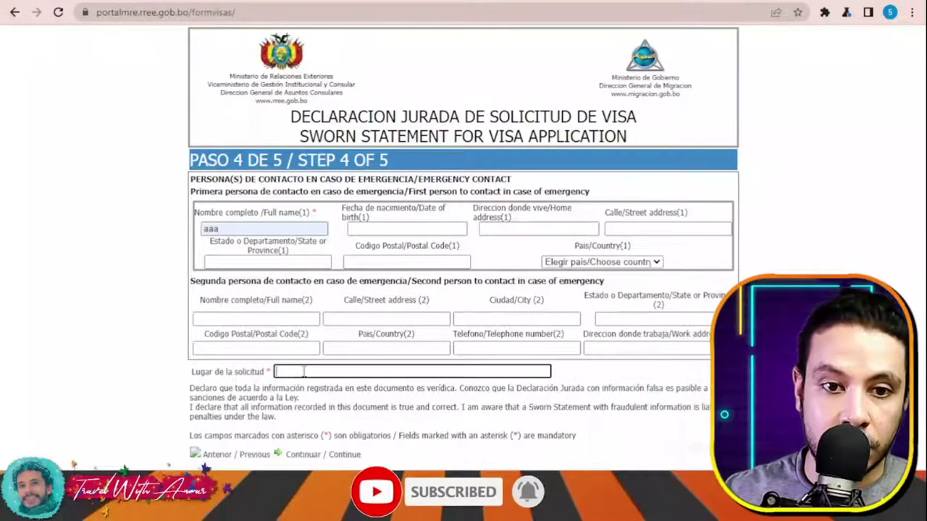
type("india new delhi")
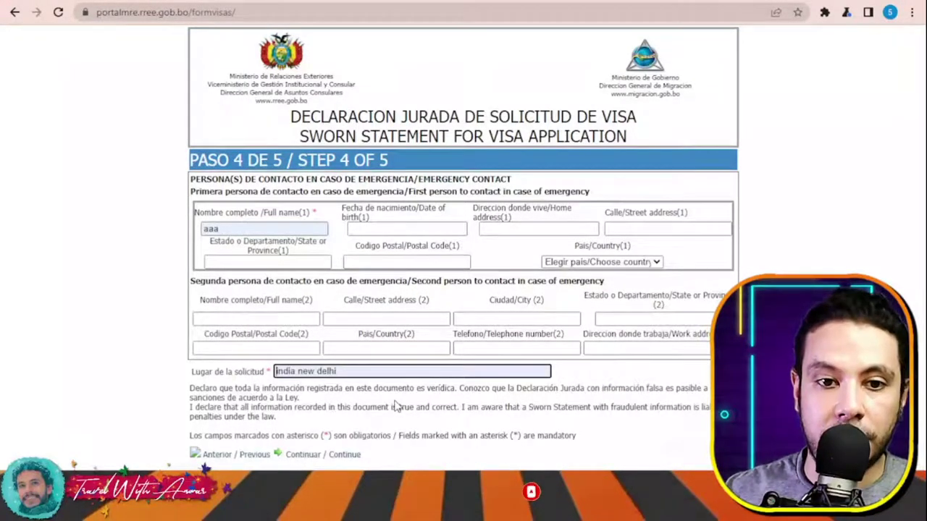
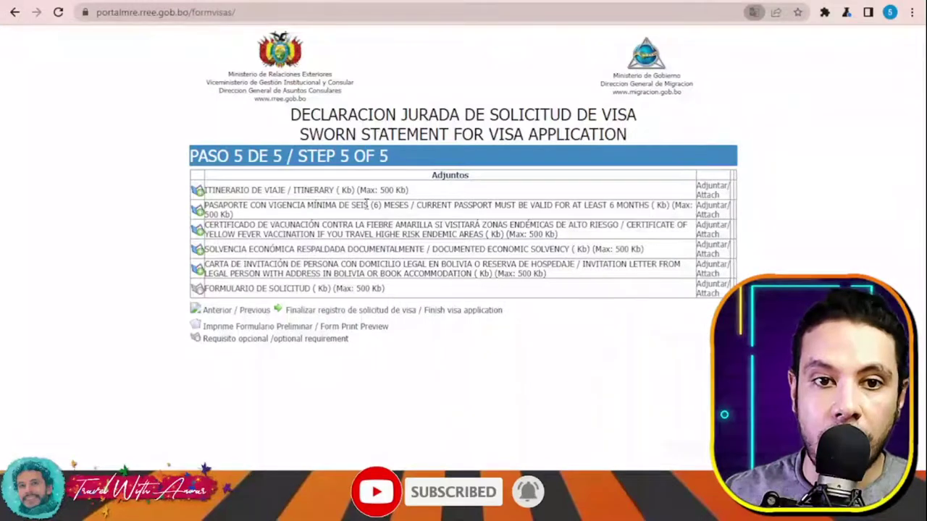
Upload eeee.pdf as the travel itinerary attachment and upload a file for the current passport requirement
left_click(713, 189)
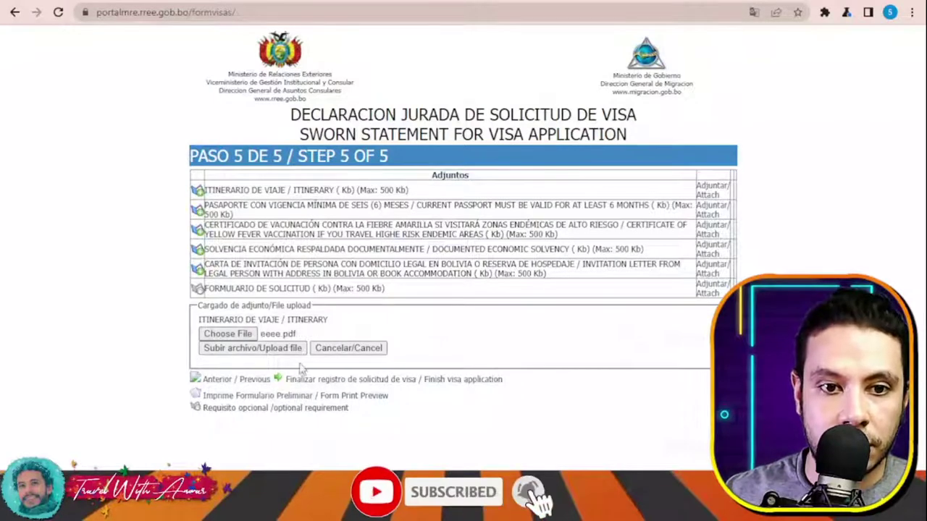
left_click(287, 350)
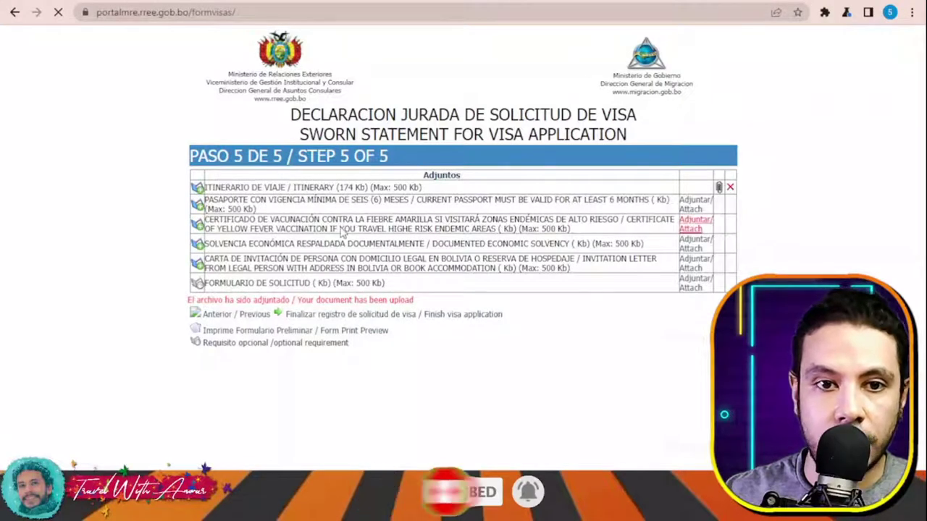
left_click(694, 205)
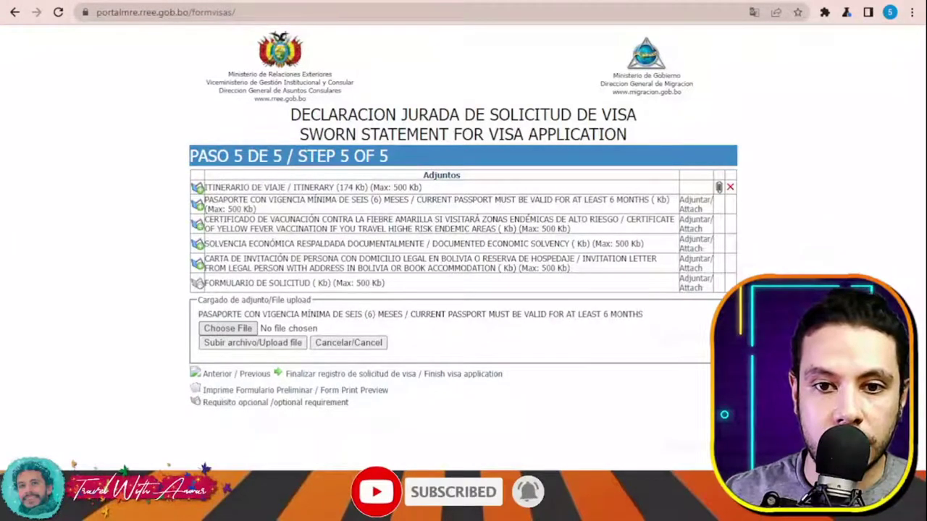
left_click(253, 342)
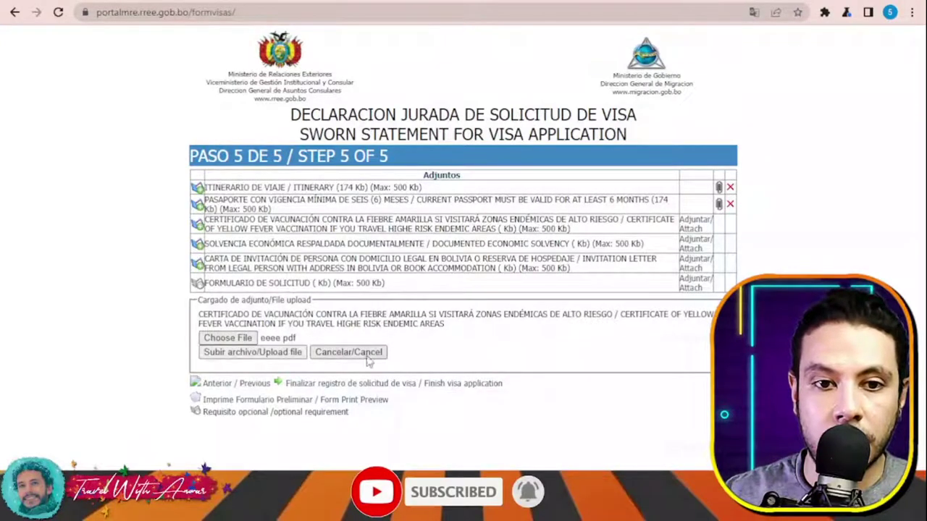
Upload eeee.pdf as the yellow fever vaccination certificate and upload a file for the documented economic solvency requirement
left_click(282, 355)
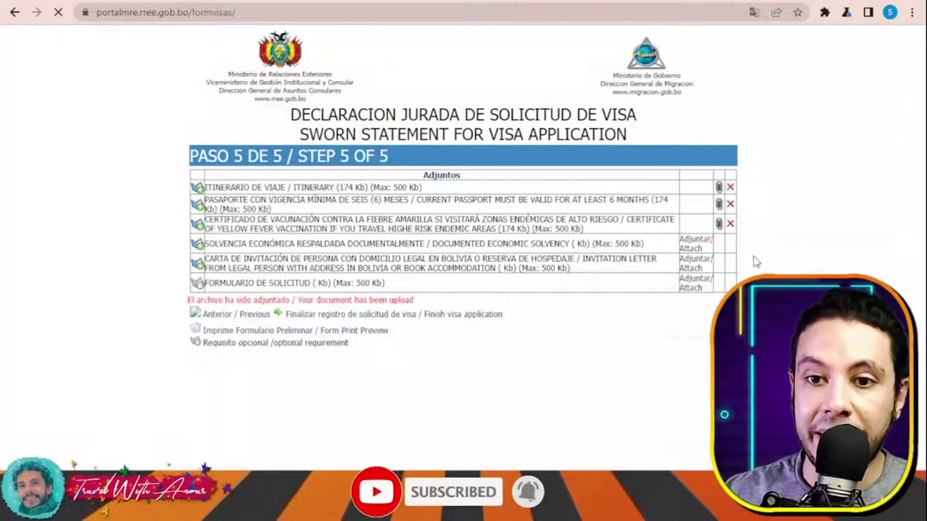
left_click(697, 244)
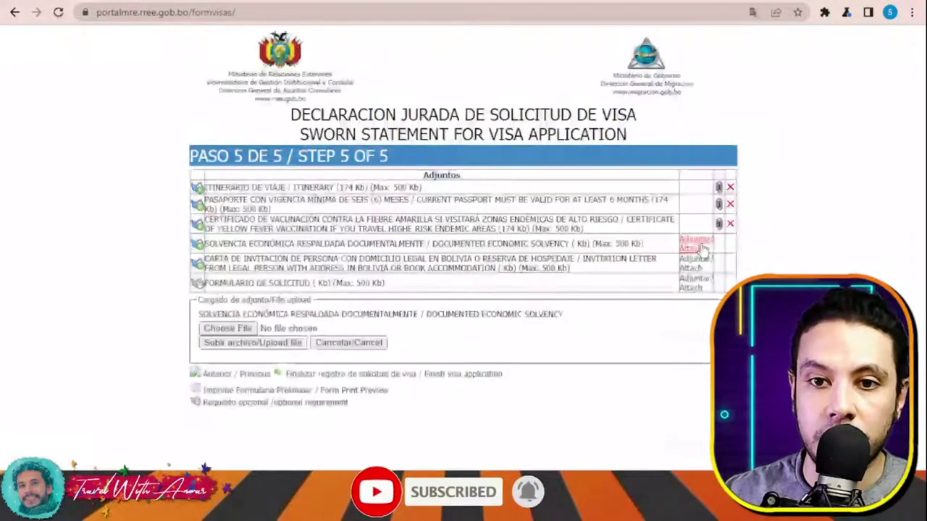
left_click(246, 345)
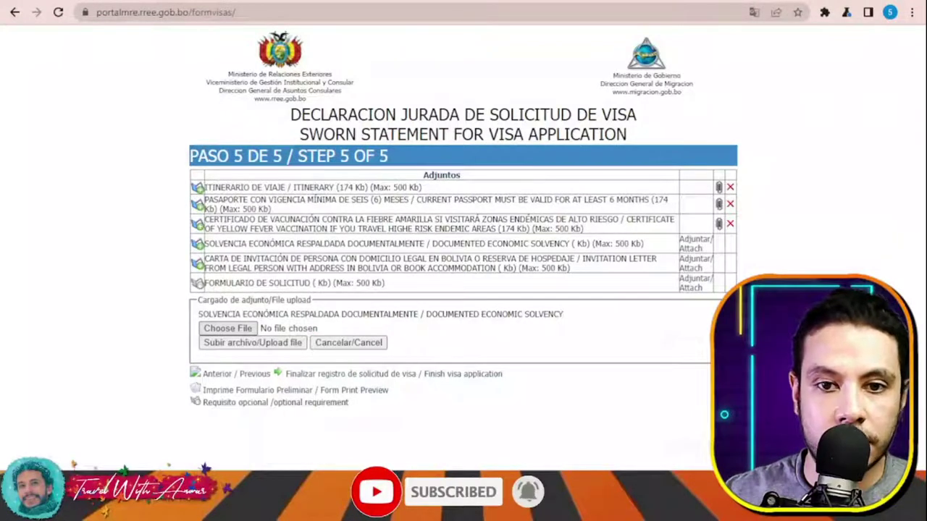
key("Return")
left_click(246, 344)
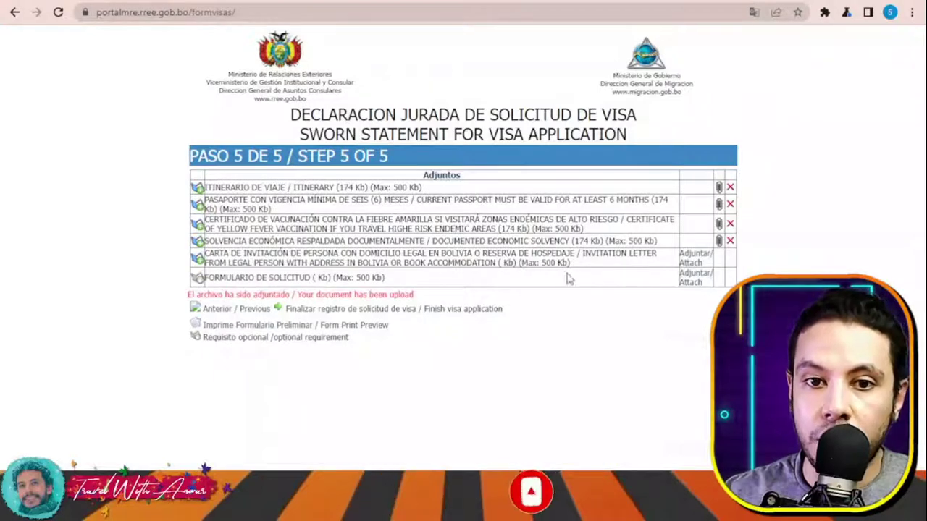
Upload a file for the invitation letter or accommodation booking requirement, and finish and confirm the visa application
left_click(692, 269)
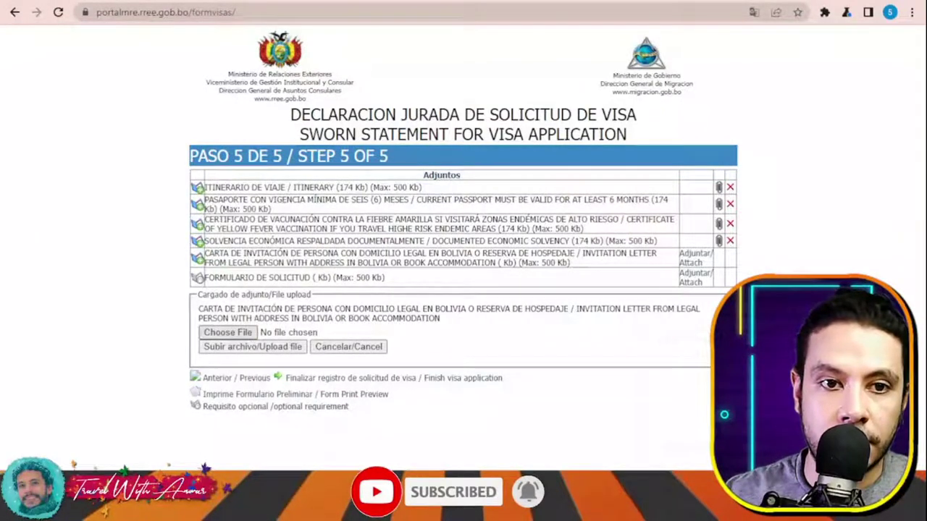
left_click(285, 355)
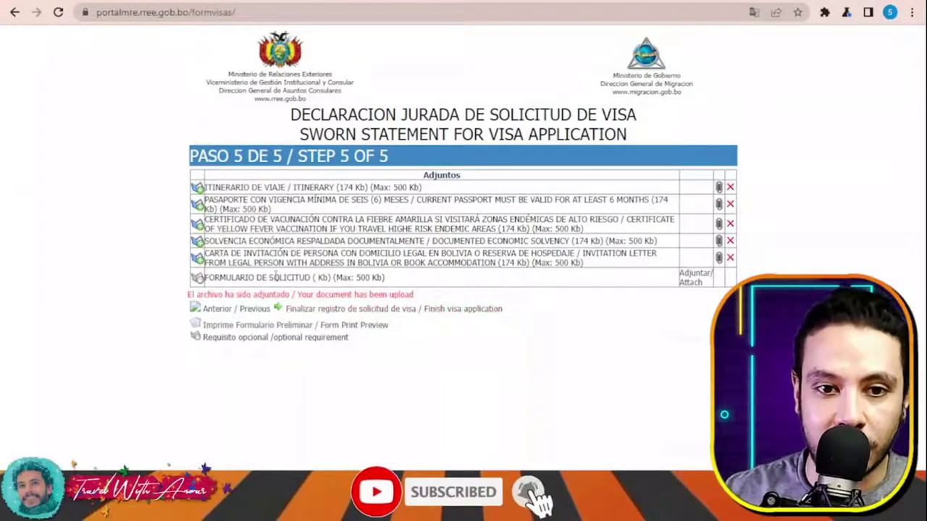
left_click(423, 311)
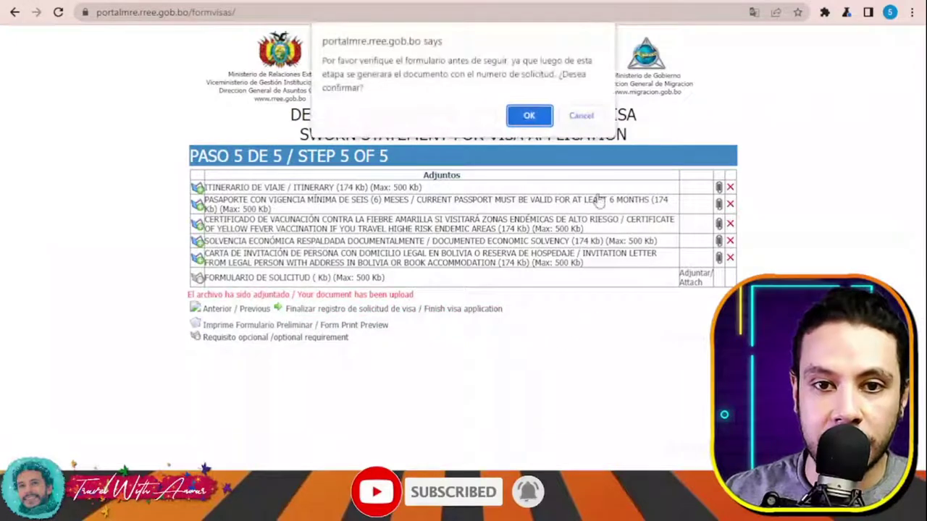
left_click(529, 116)
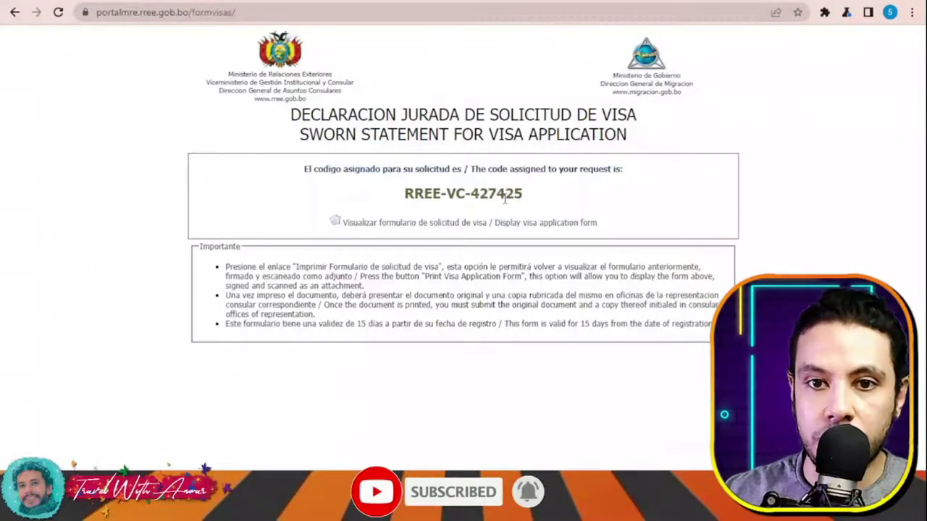
Display the completed visa application form, open the downloaded Reporte.pdf (1).pdf, and review both pages including the signature section
left_click(531, 231)
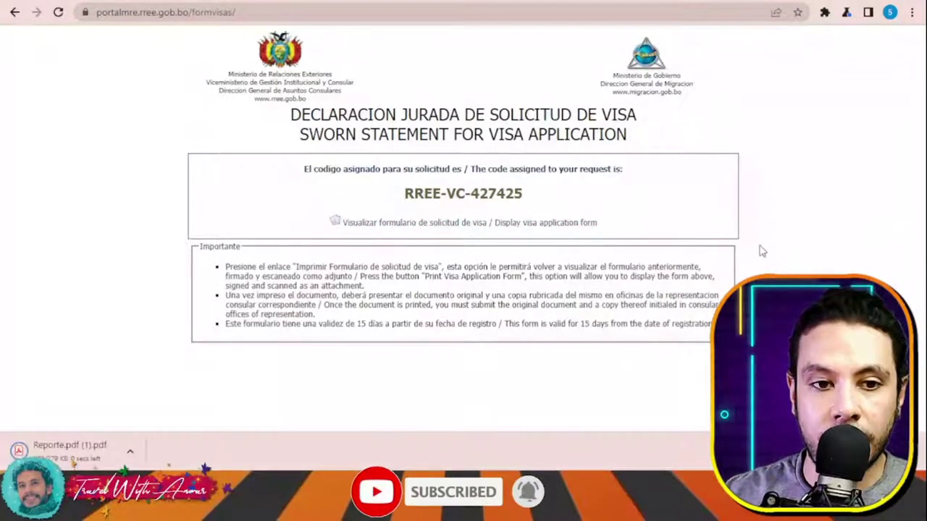
left_click(77, 453)
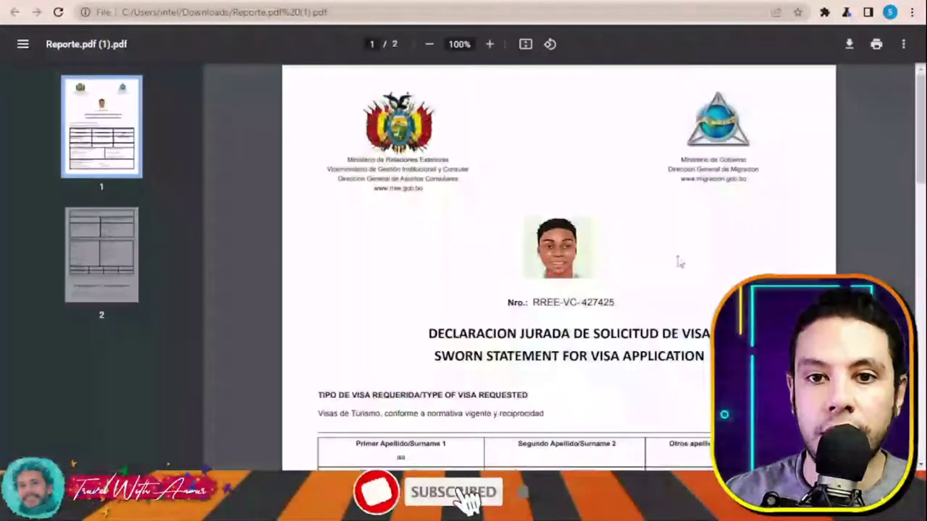
scroll(696, 261, "down", 5)
scroll(700, 262, "down", 6)
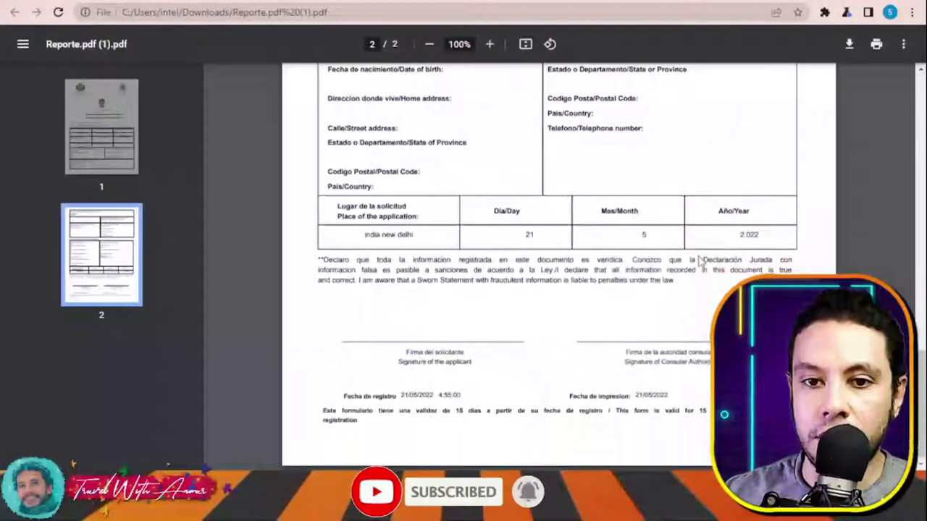
scroll(700, 263, "up", 10)
scroll(700, 263, "down", 12)
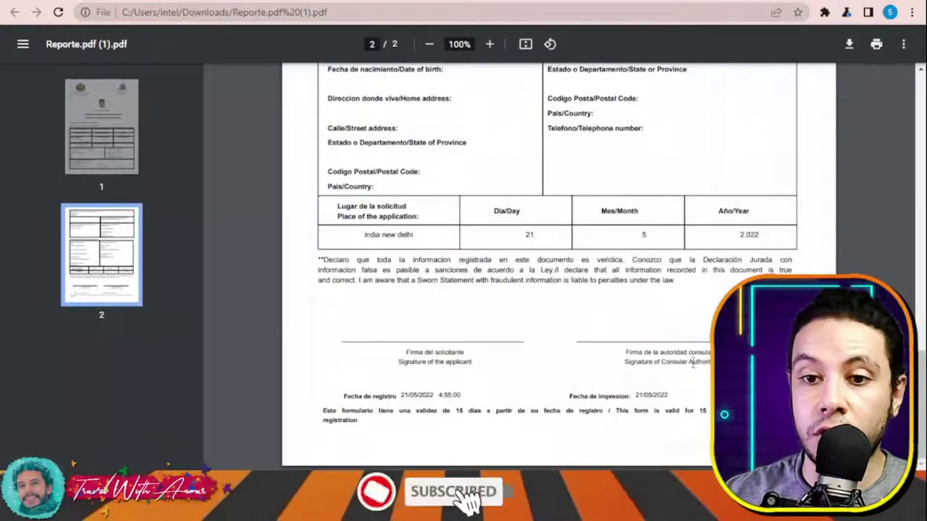
scroll(702, 385, "up", 15)
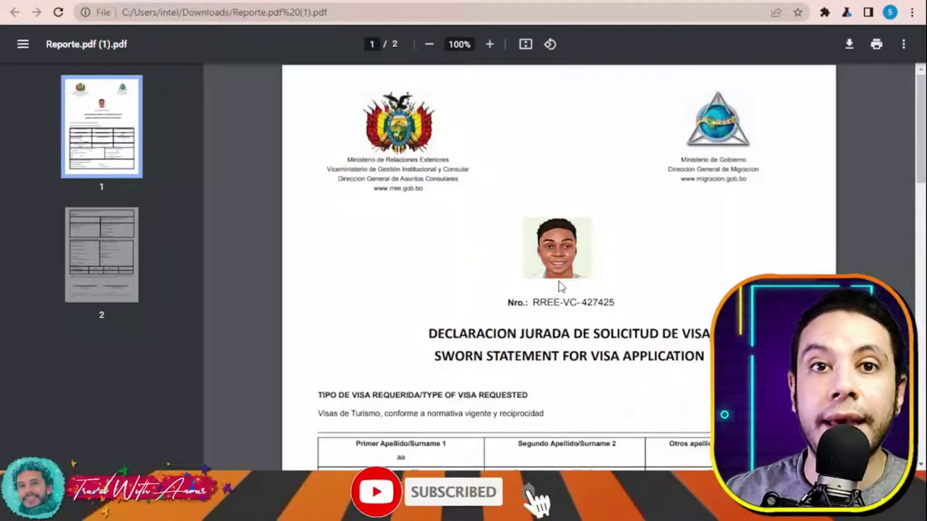
scroll(668, 285, "down", 15)
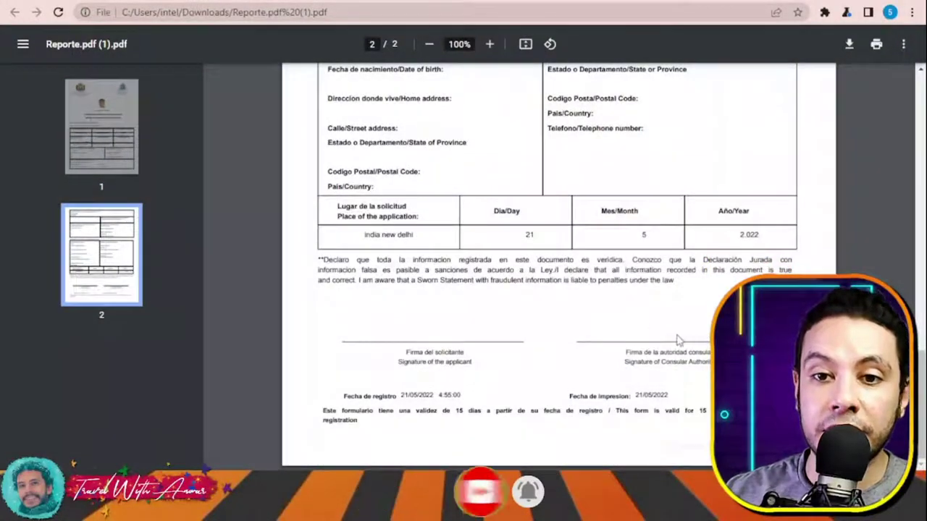
scroll(673, 304, "up", 8)
scroll(666, 319, "up", 7)
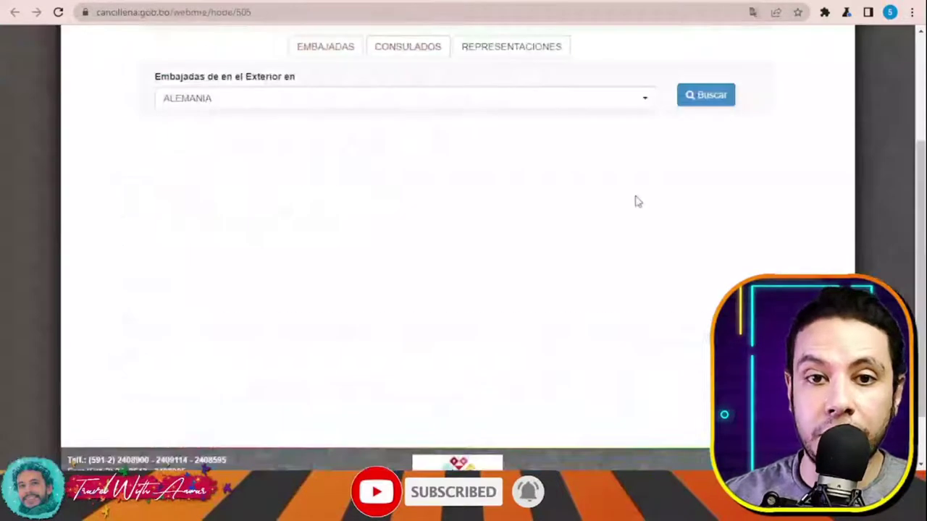
Search the Bolivian foreign ministry's directory of representations abroad for the embassy in India
scroll(640, 207, "up", 3)
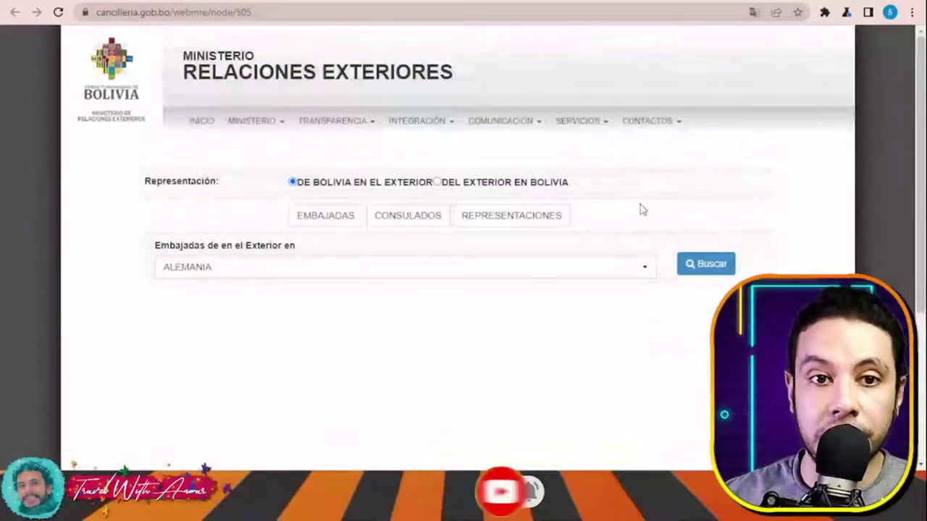
left_click(623, 273)
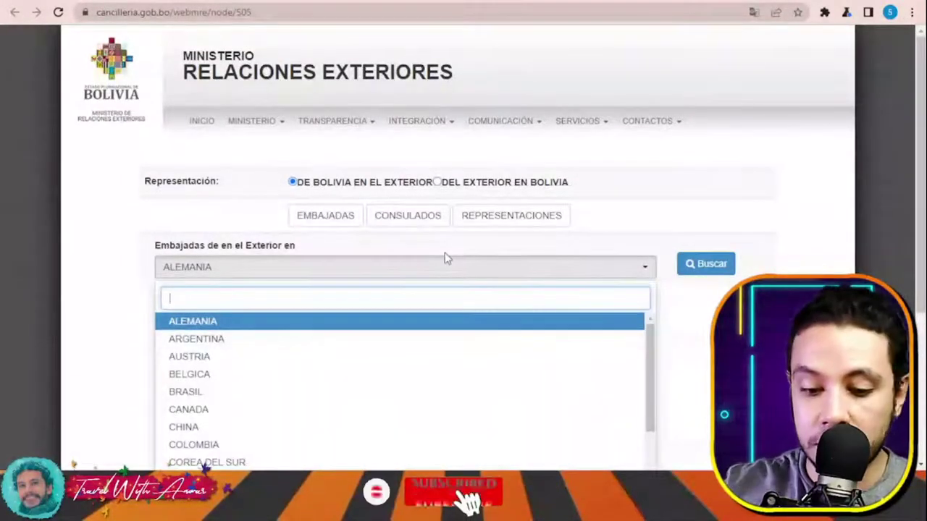
type("ind")
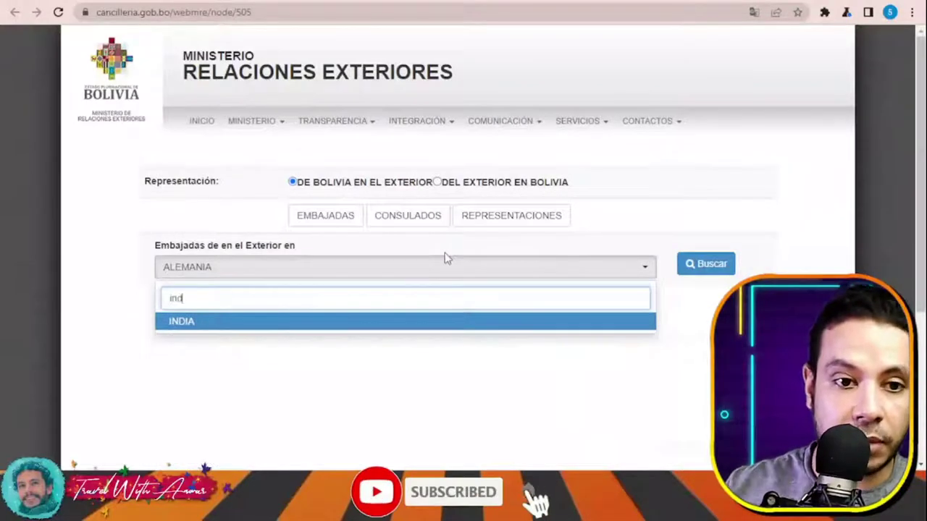
left_click(445, 322)
scroll(724, 201, "down", 1)
left_click(724, 200)
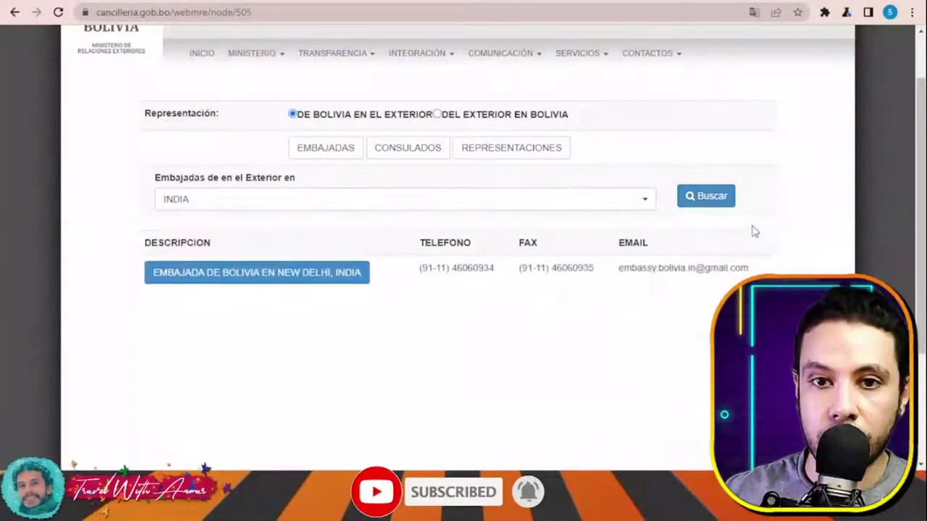
Open the details of the Bolivian embassy in New Delhi and check its address and opening hours
scroll(449, 222, "down", 2)
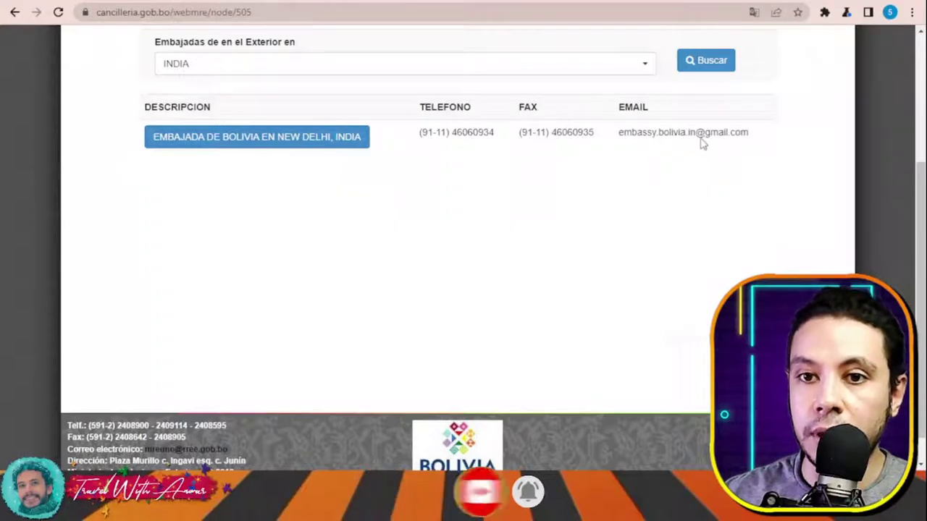
left_click(269, 139)
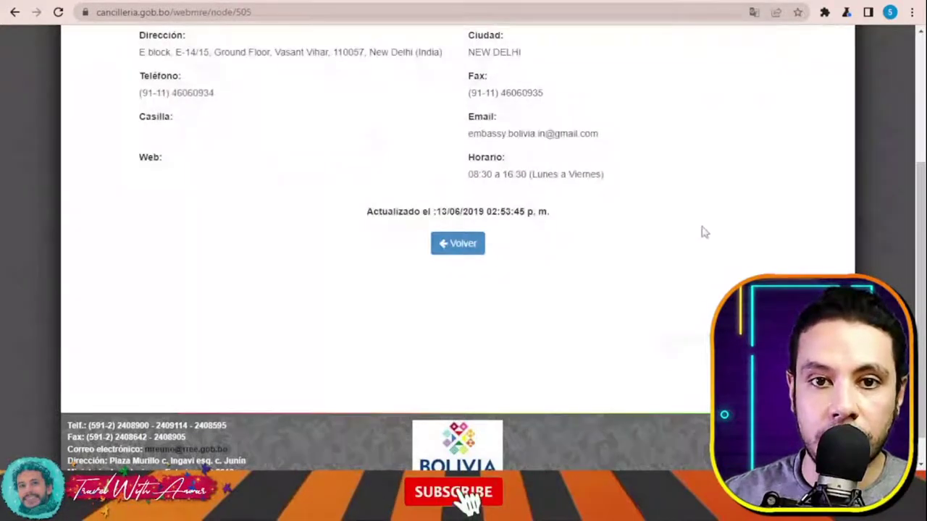
scroll(706, 235, "up", 2)
left_click_drag(141, 188, 445, 192)
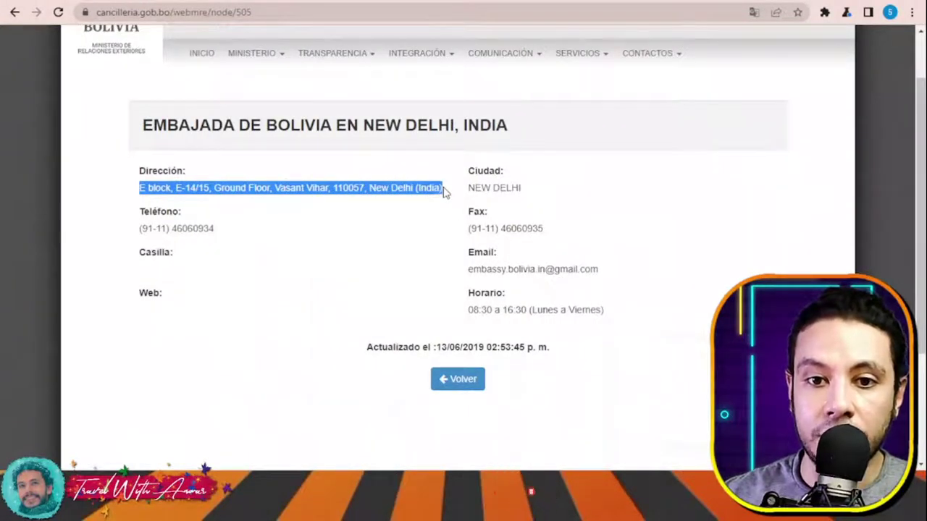
scroll(672, 308, "up", 1)
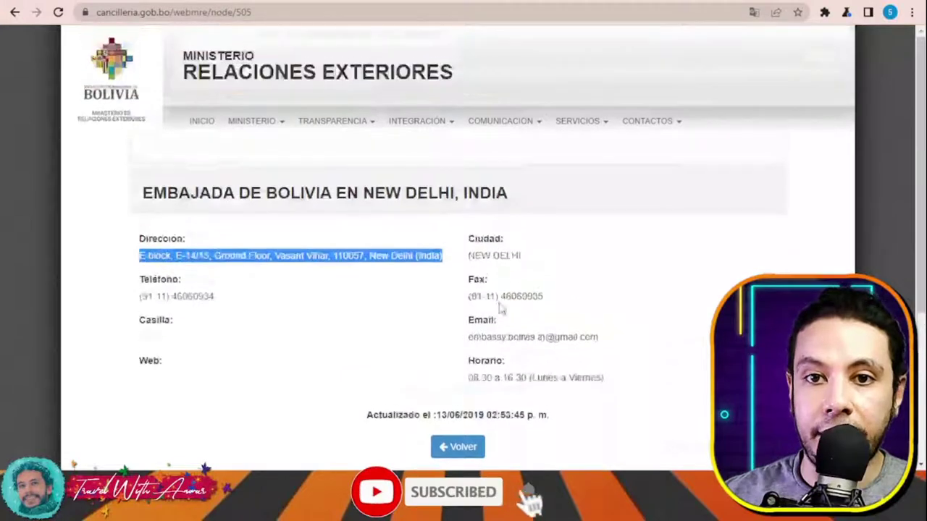
scroll(670, 259, "down", 1)
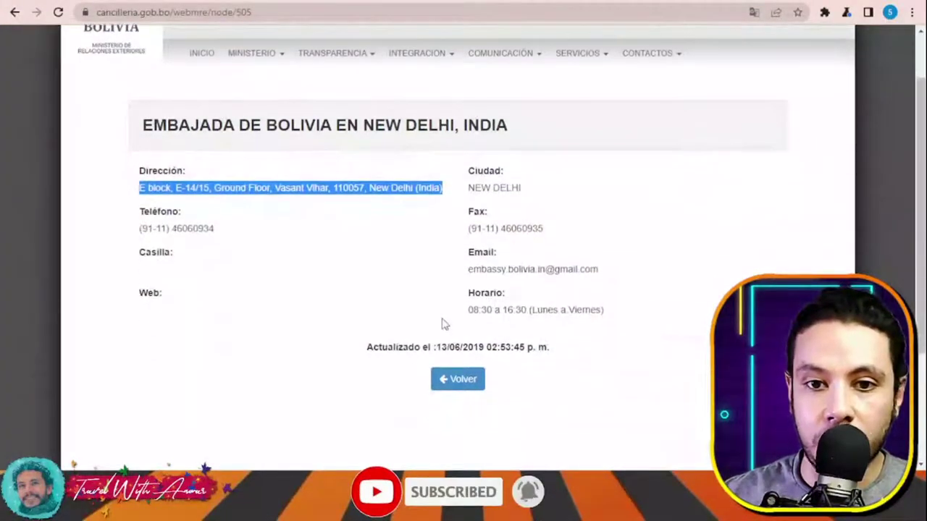
left_click_drag(445, 324, 549, 320)
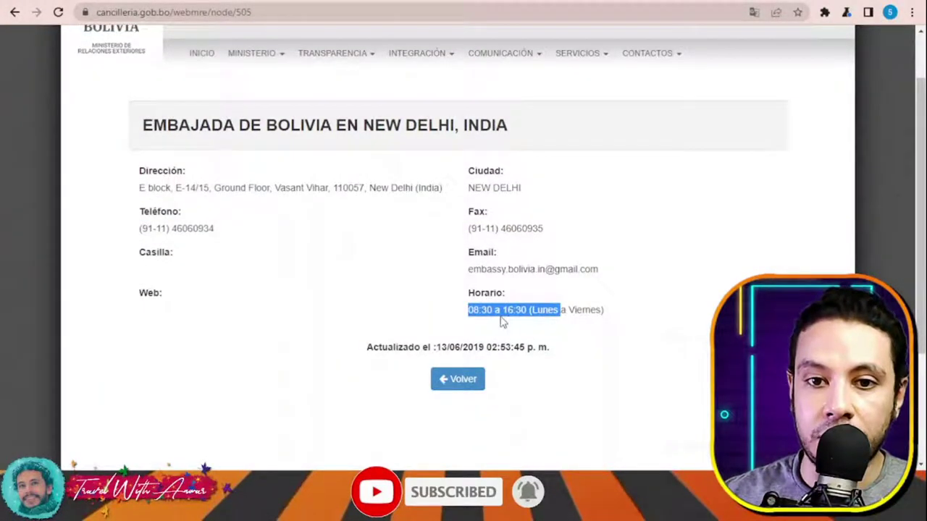
left_click(503, 322)
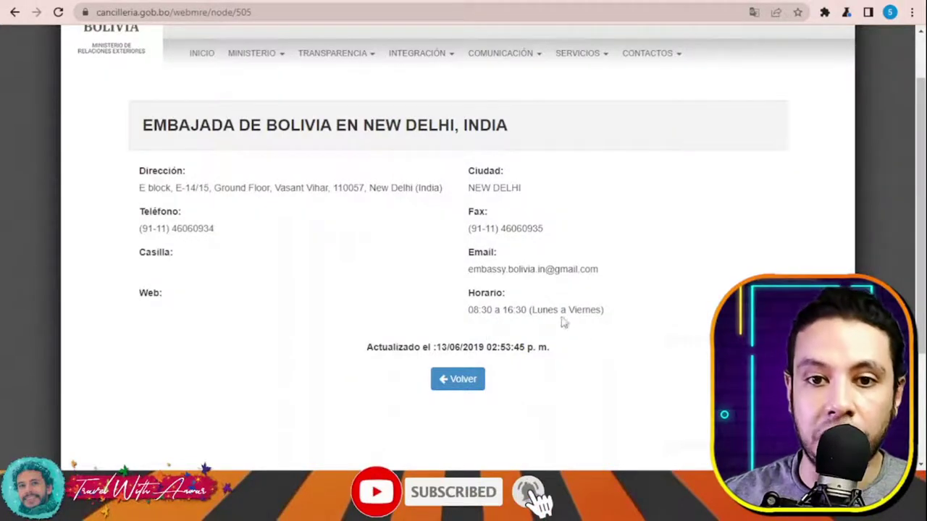
Examine the embassy's e-mail and telephone details, and highlight its street address
double_click(501, 270)
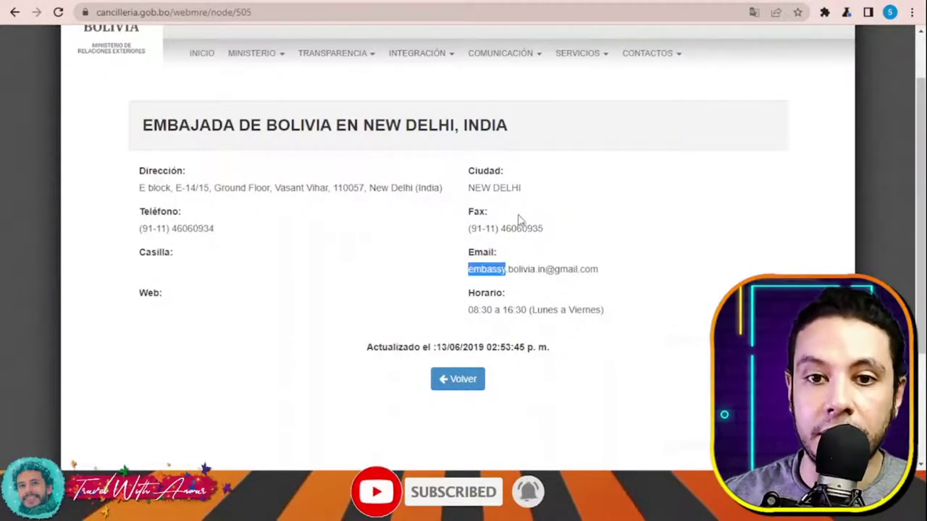
triple_click(179, 229)
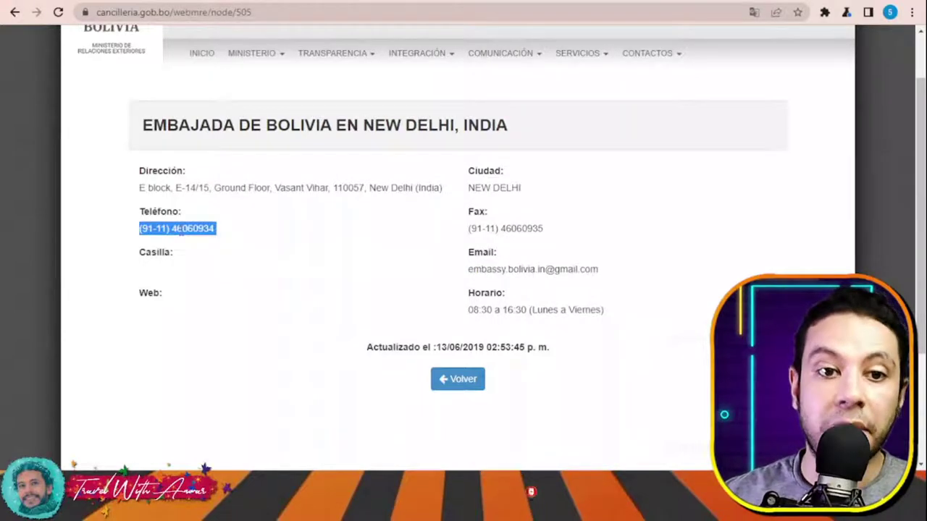
left_click(285, 258)
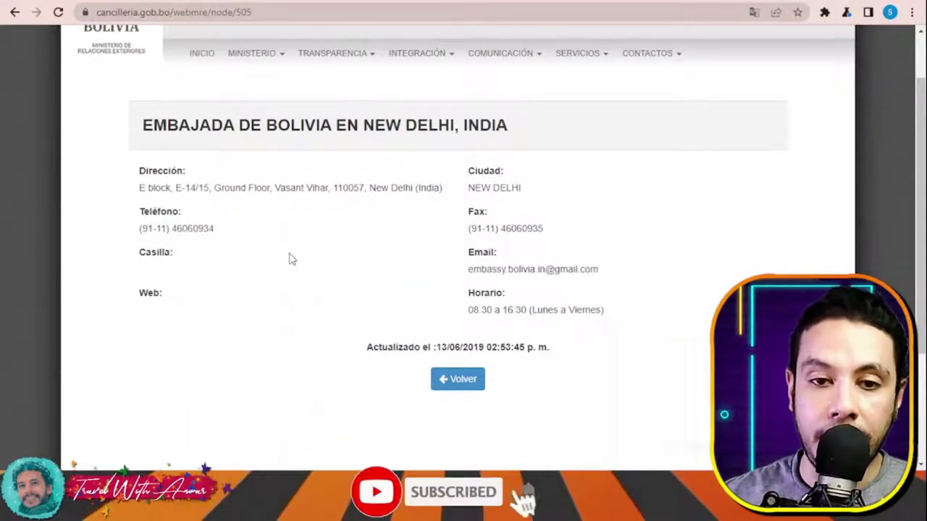
scroll(277, 274, "up", 1)
left_click_drag(132, 261, 451, 265)
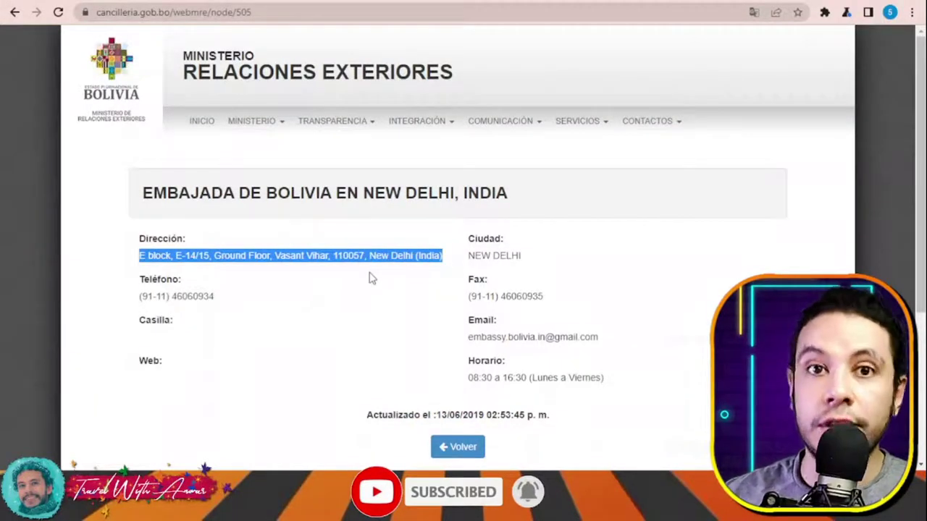
key("alt+Tab")
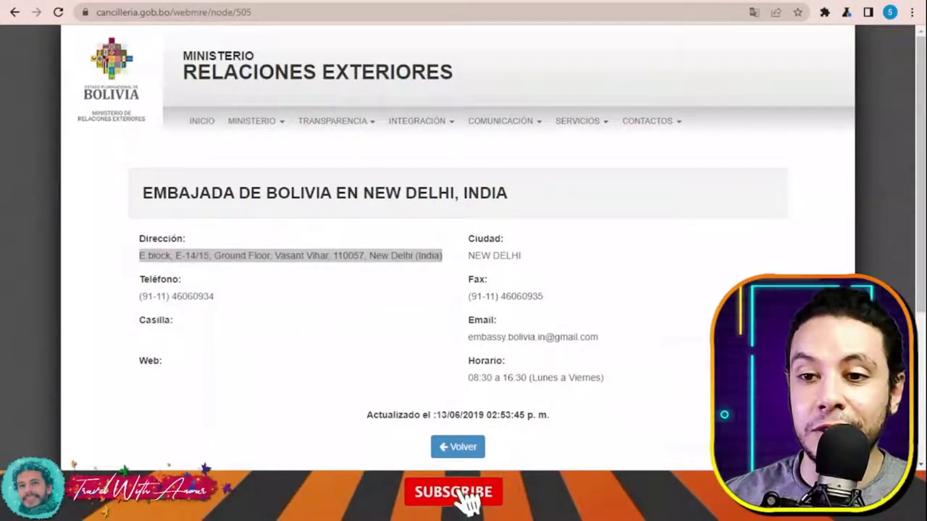
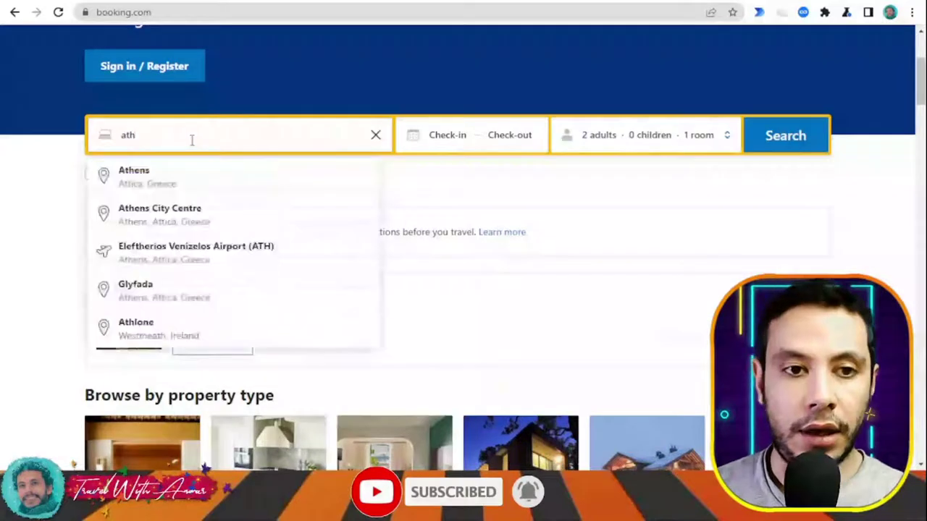
Set the stay destination to Athens, Attica, Greece, with check-in on May 23 and check-out on June 3, 2022
left_click(185, 181)
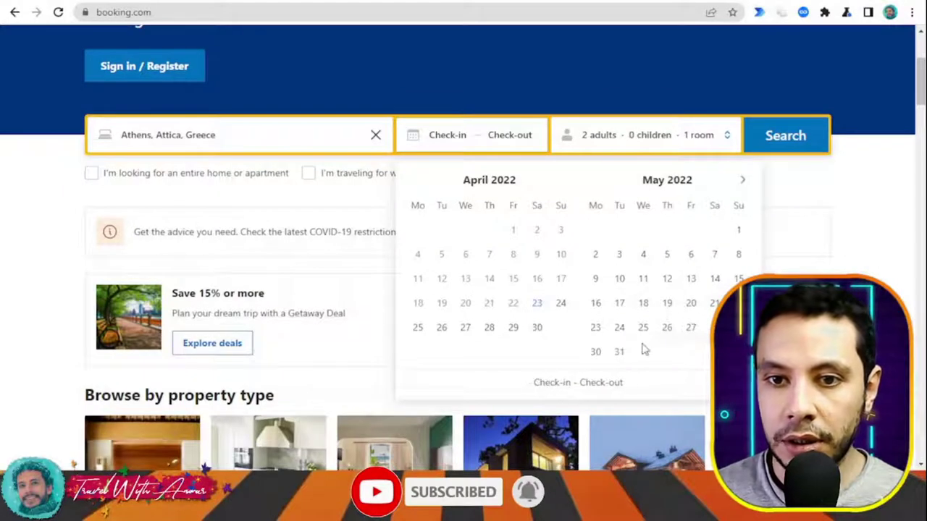
left_click(596, 329)
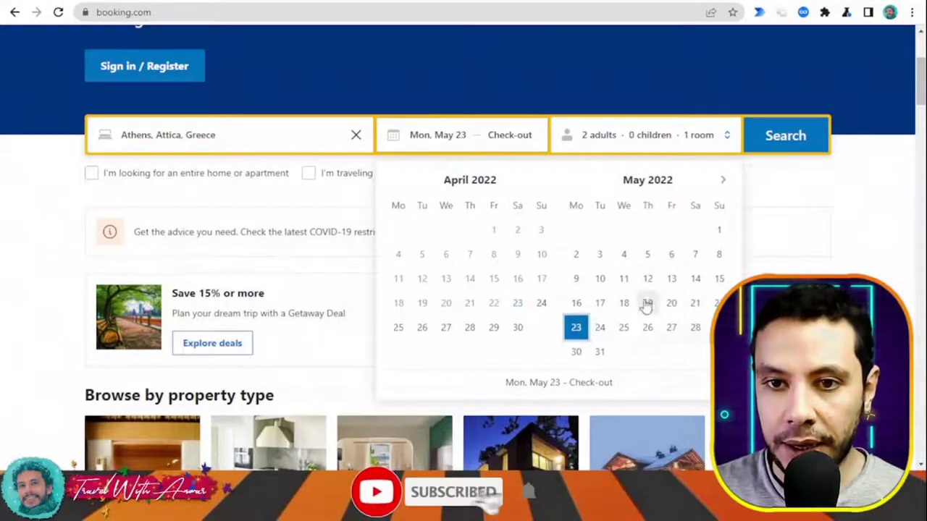
left_click(723, 181)
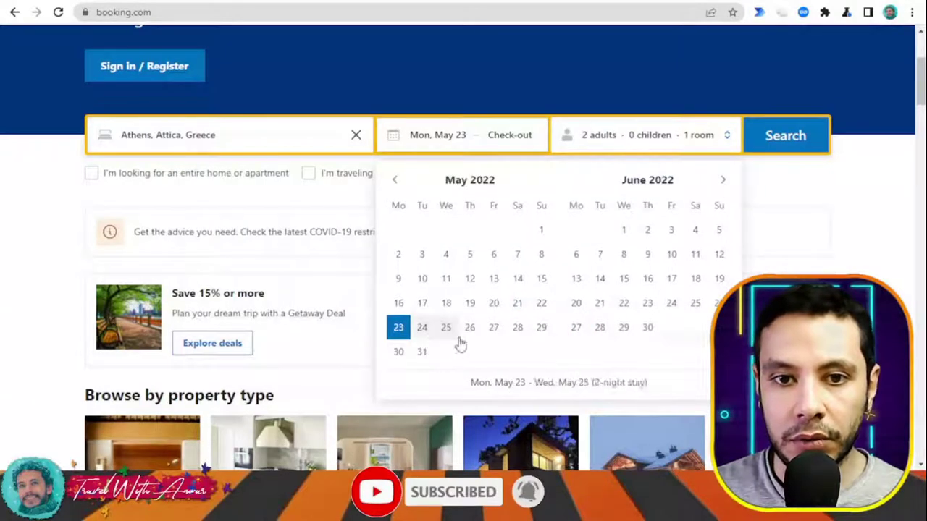
left_click(669, 233)
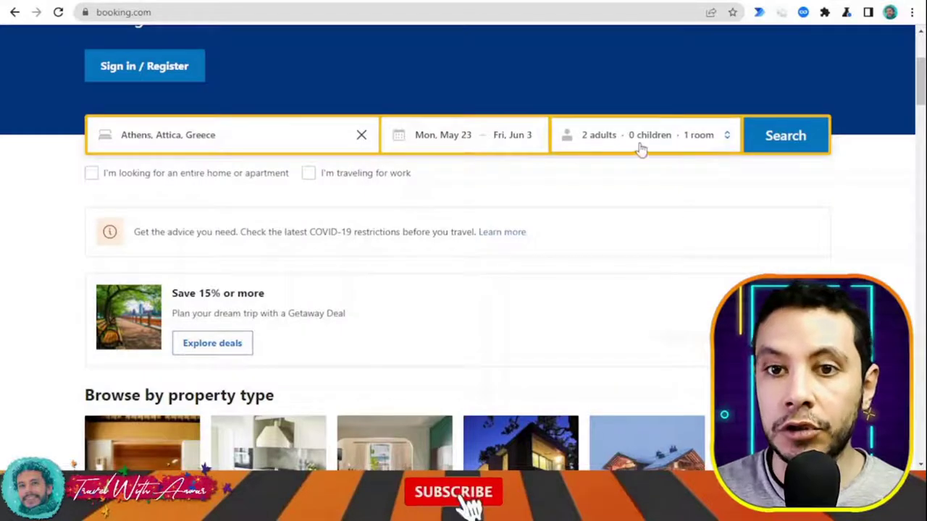
Set the occupancy to 1 adult in one room and run the accommodation search
left_click(609, 145)
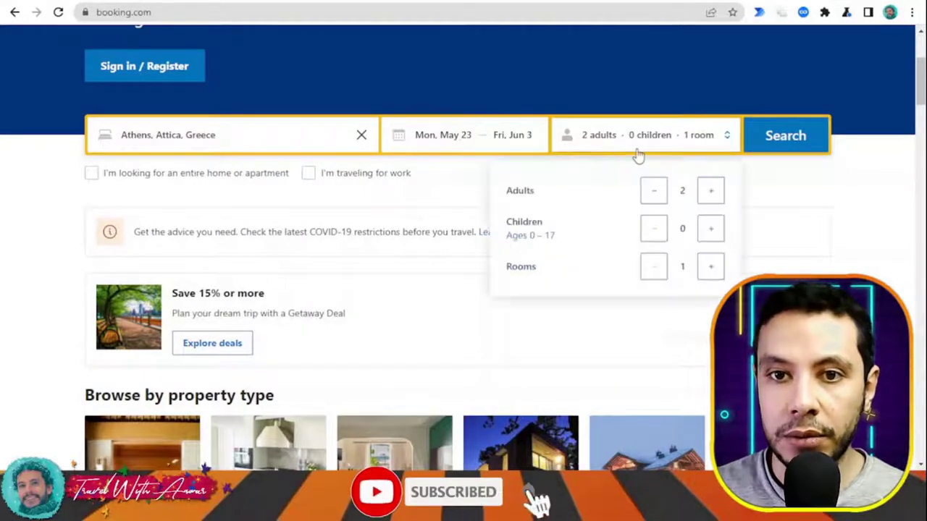
left_click(655, 194)
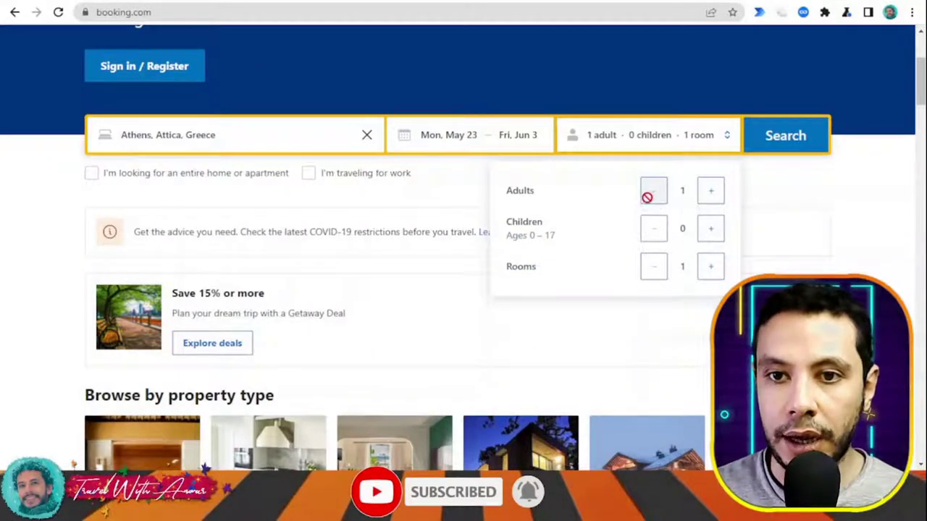
left_click(800, 137)
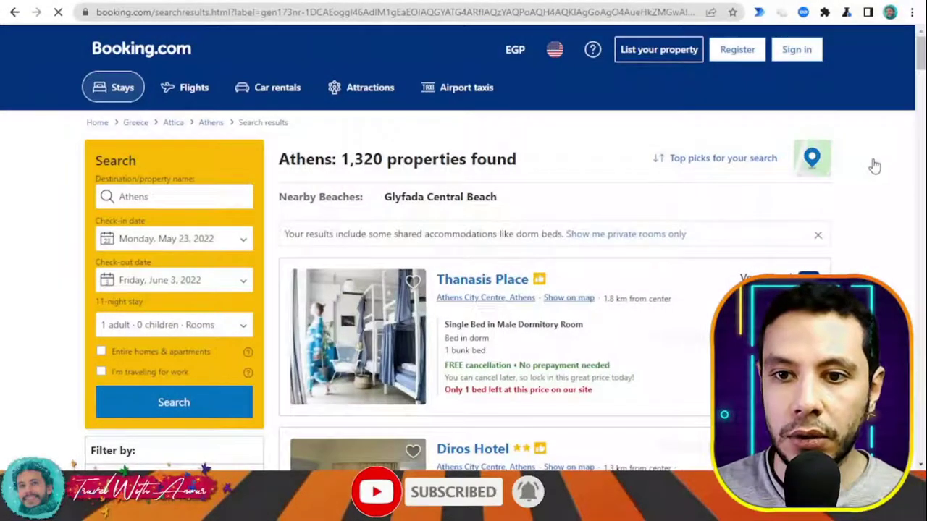
Look over the Athens accommodation results and change the display currency to U.S. Dollar
scroll(875, 165, "down", 2)
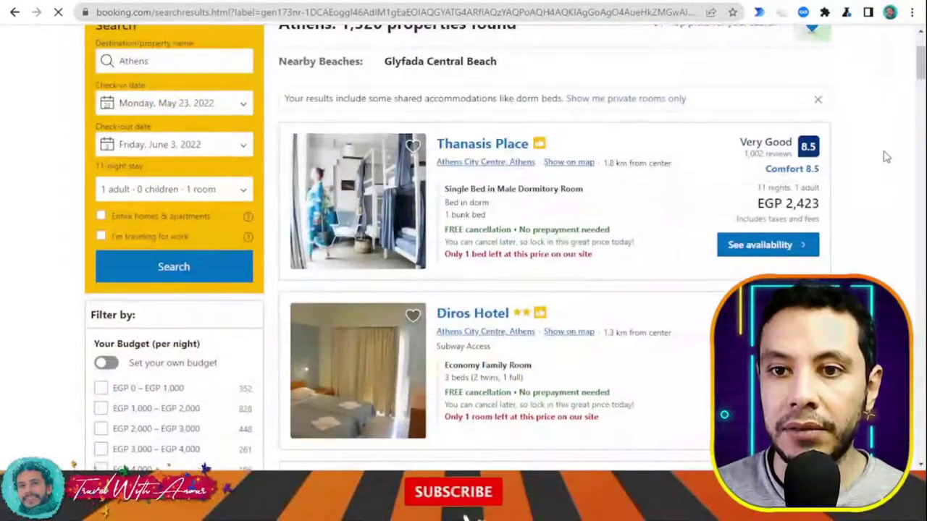
scroll(886, 157, "down", 3)
scroll(888, 157, "up", 5)
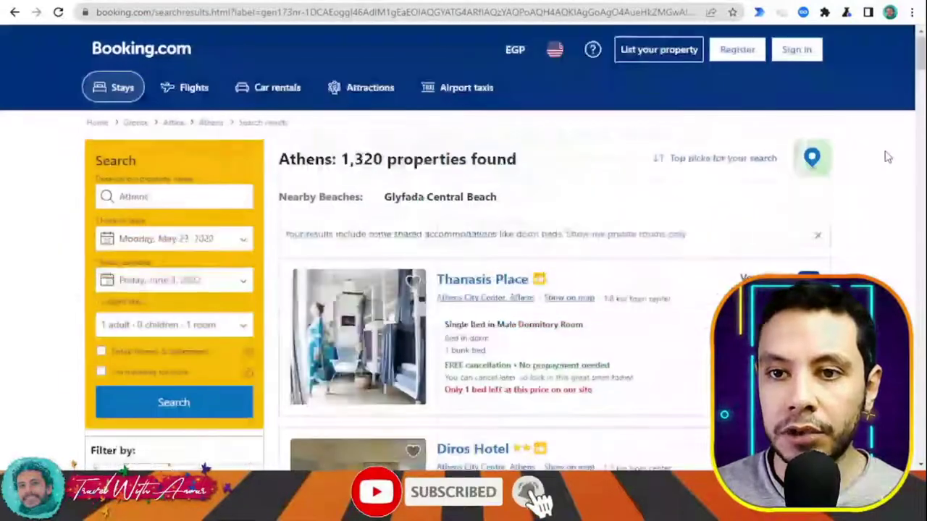
left_click(523, 57)
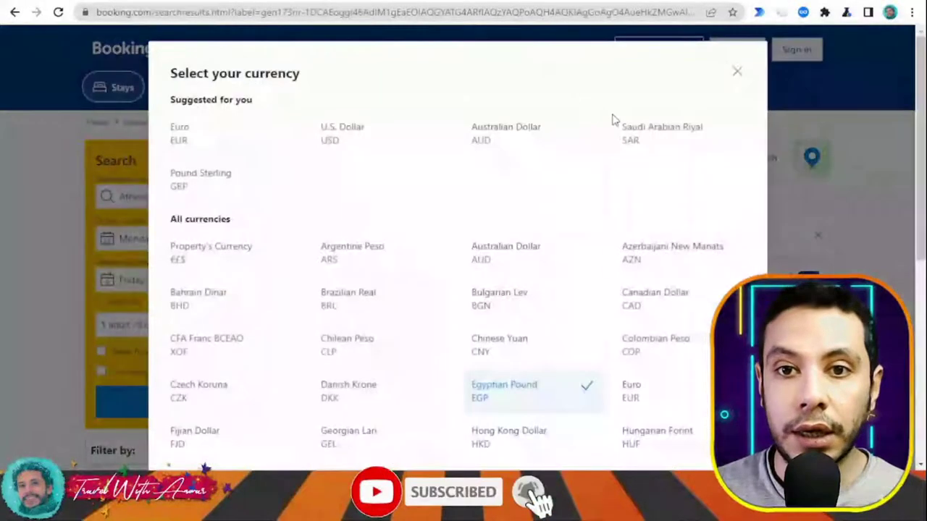
left_click(330, 139)
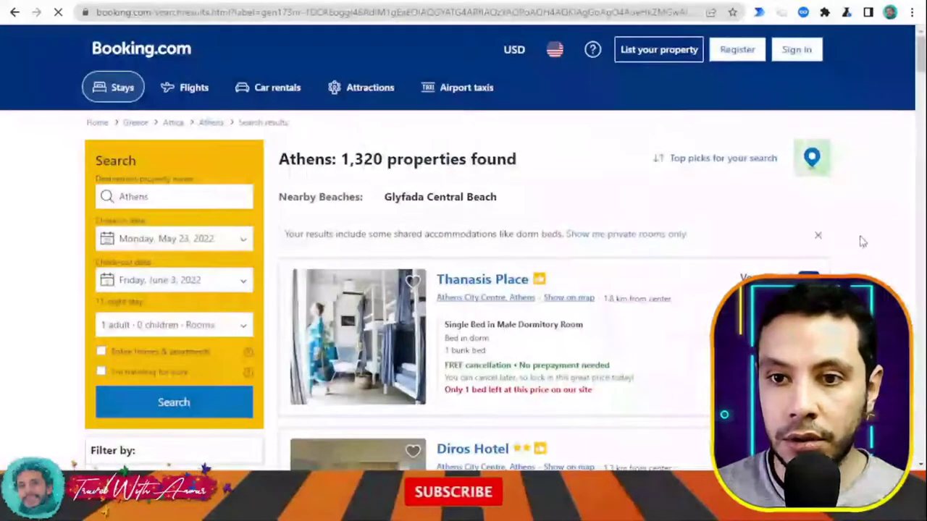
Look over the first Athens listings, checking the price and number of nights for Thanasis Place
scroll(880, 228, "down", 2)
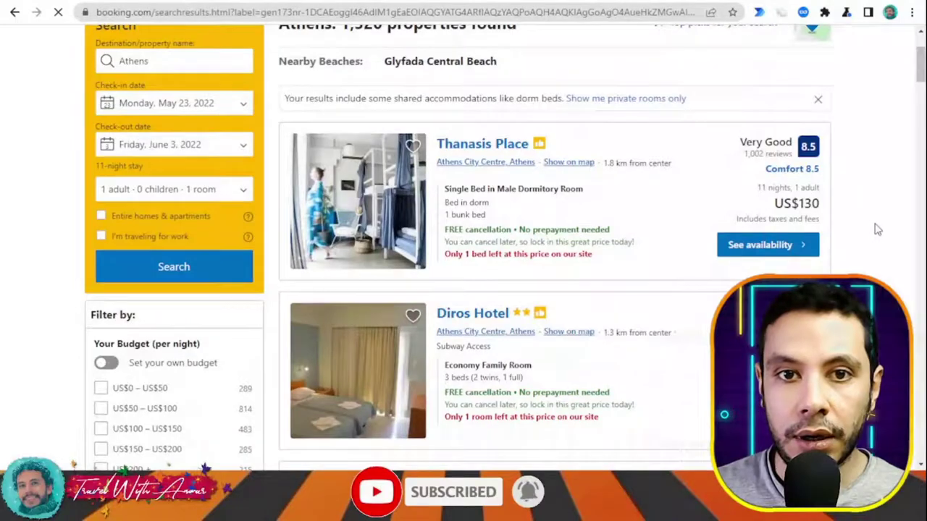
scroll(874, 227, "down", 1)
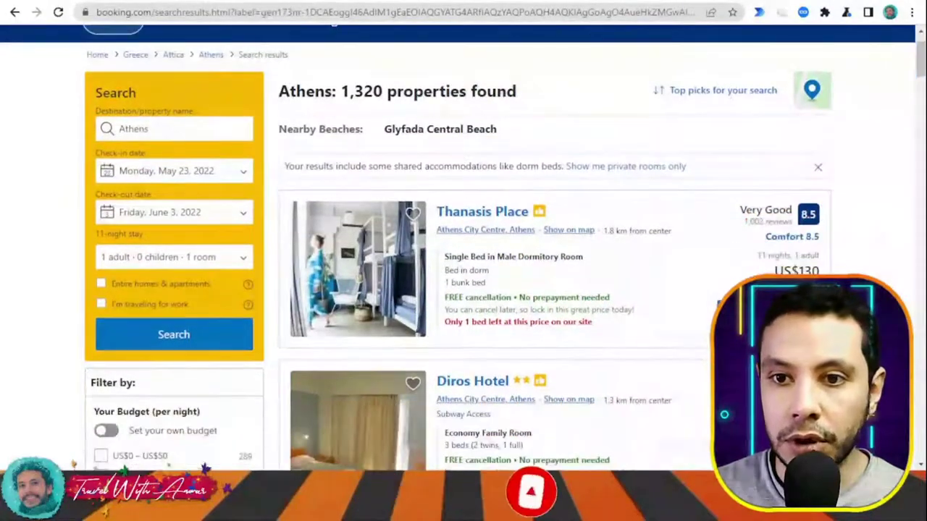
scroll(797, 215, "down", 1)
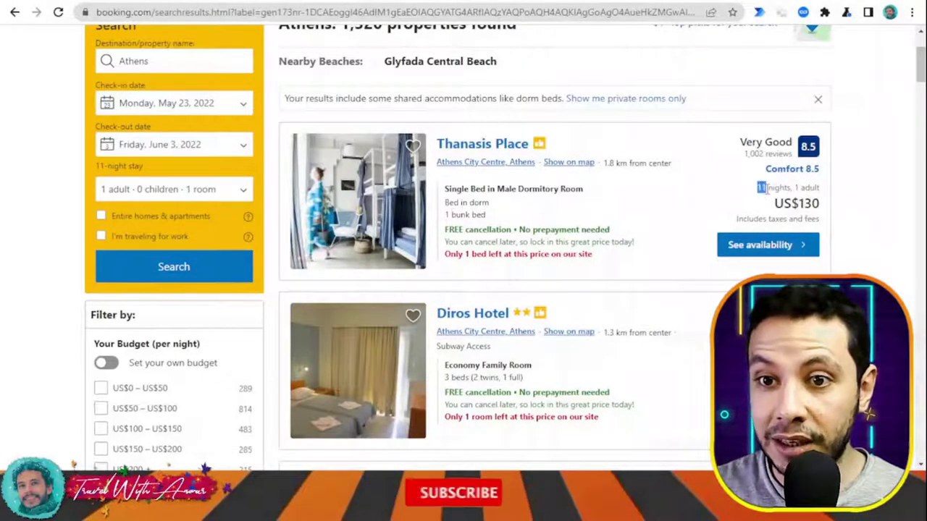
left_click(797, 194)
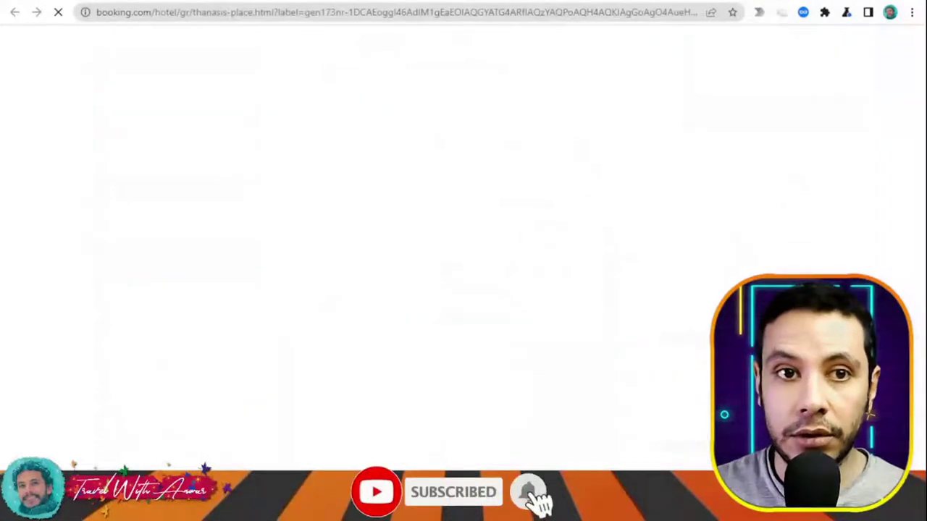
key("alt+Left")
scroll(888, 161, "down", 4)
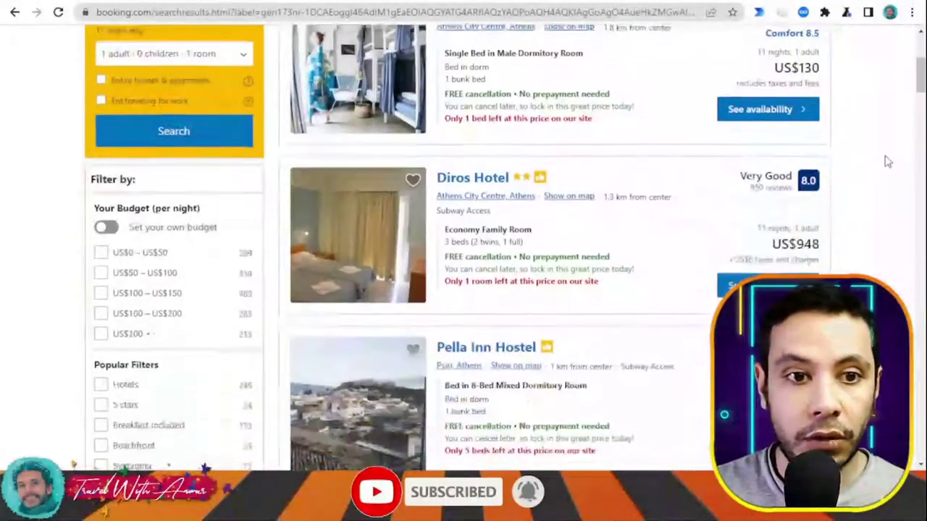
Sort the Athens accommodation results by price, lowest first
scroll(888, 160, "up", 6)
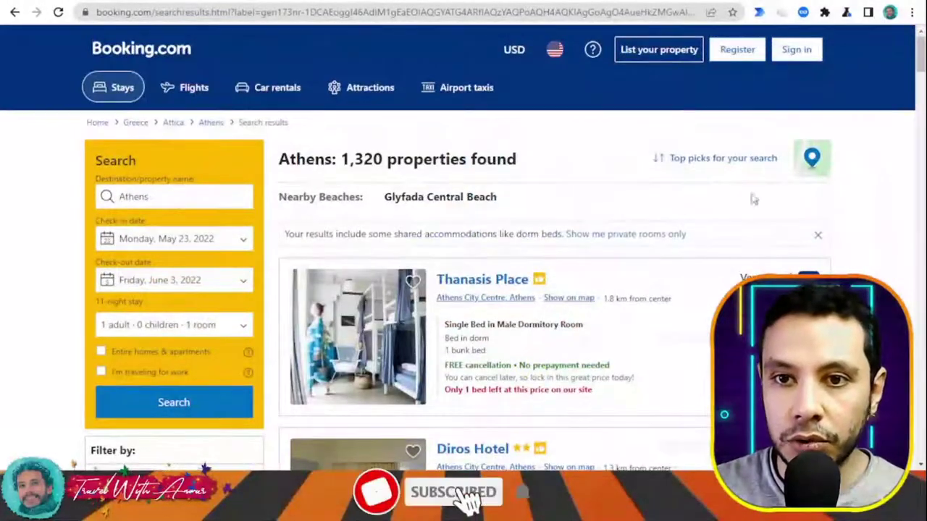
left_click(695, 165)
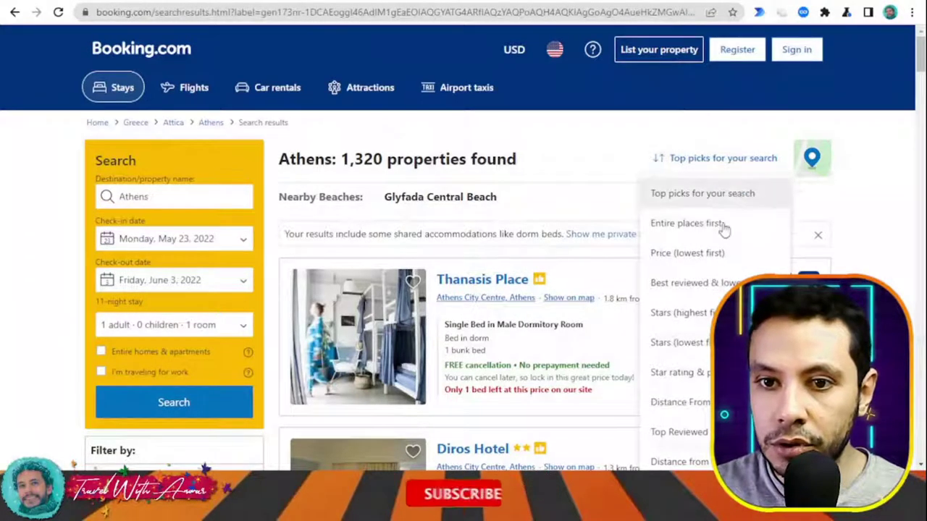
scroll(688, 312, "down", 1)
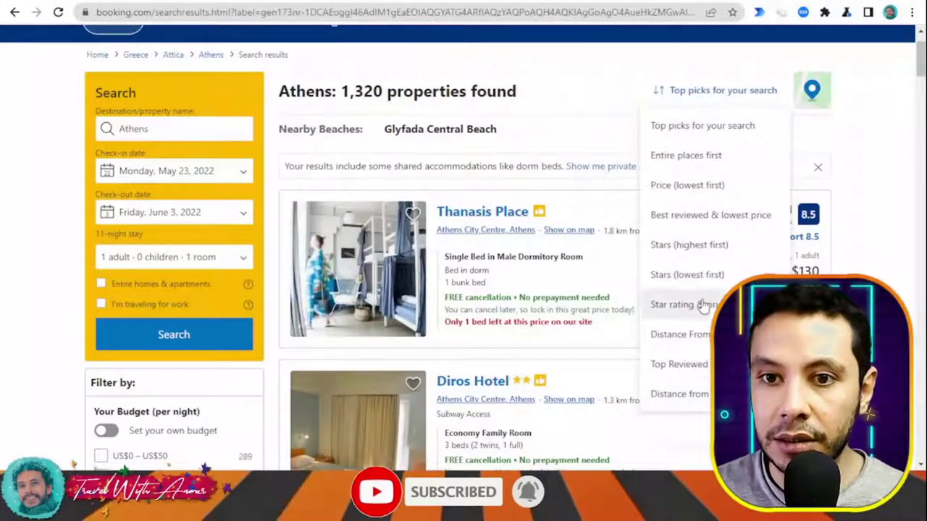
left_click(698, 187)
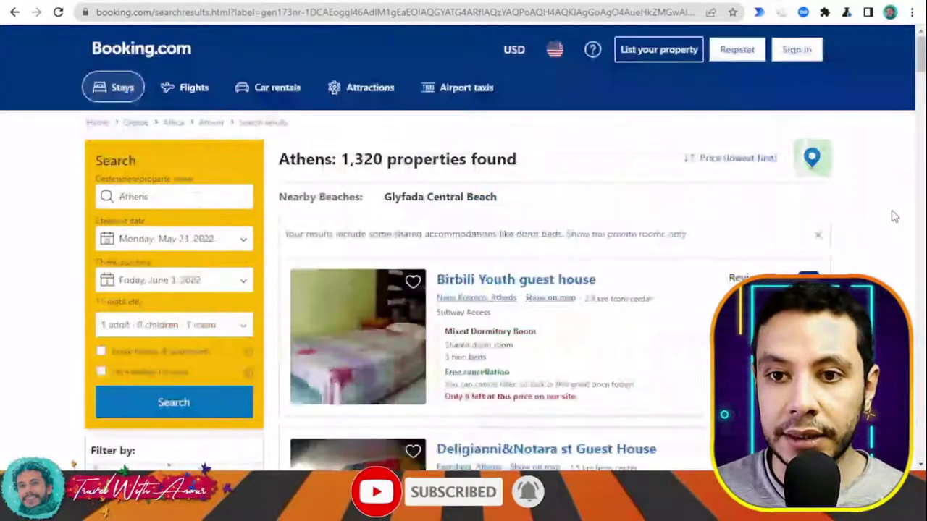
Compare the prices, review scores and cancellation terms of the cheapest Athens properties
scroll(892, 214, "down", 2)
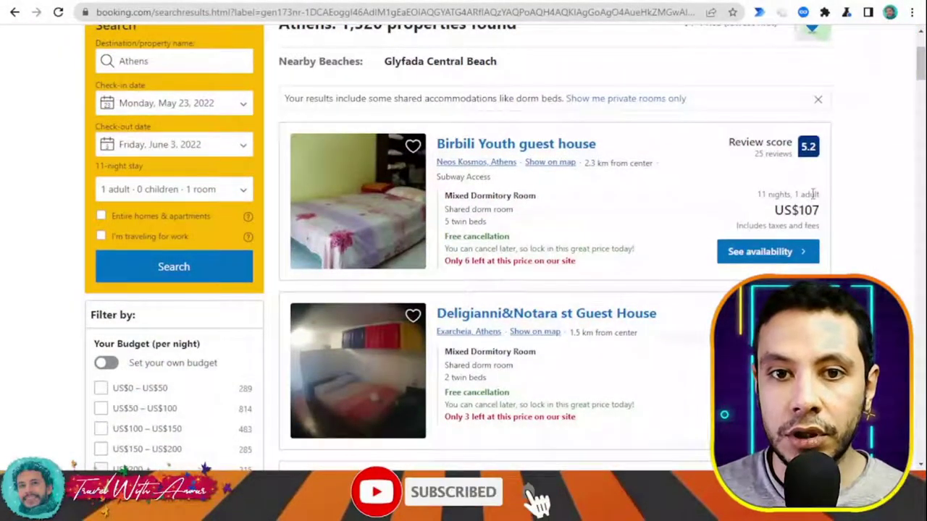
scroll(832, 199, "down", 1)
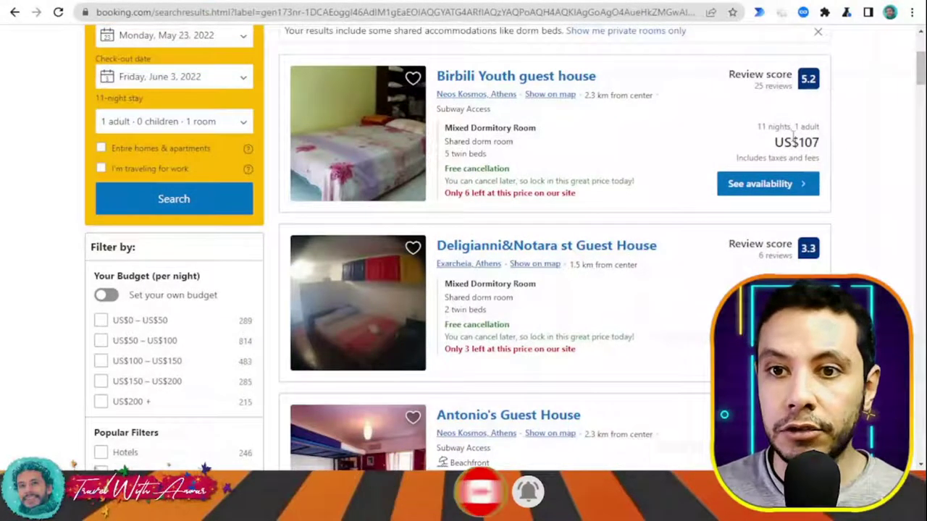
scroll(846, 156, "down", 2)
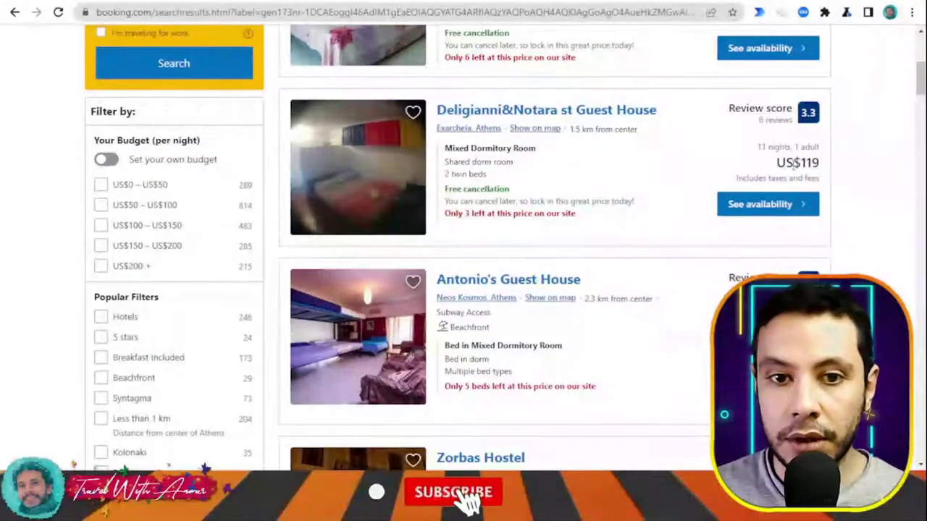
scroll(840, 192, "down", 2)
scroll(833, 232, "down", 2)
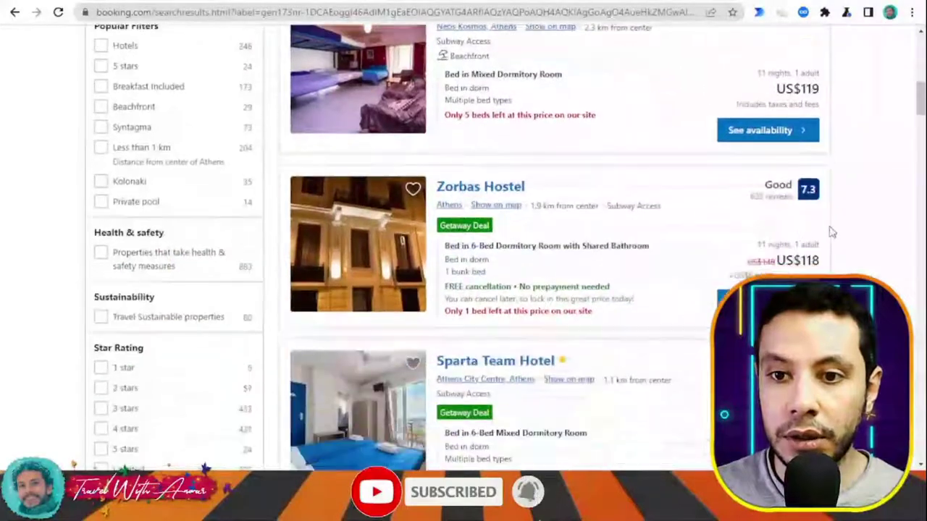
scroll(731, 250, "down", 2)
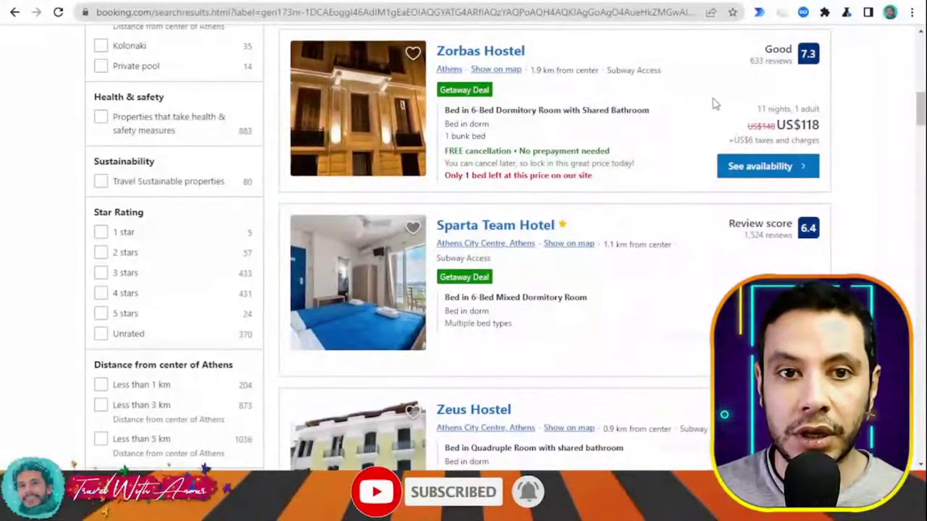
scroll(778, 109, "down", 3)
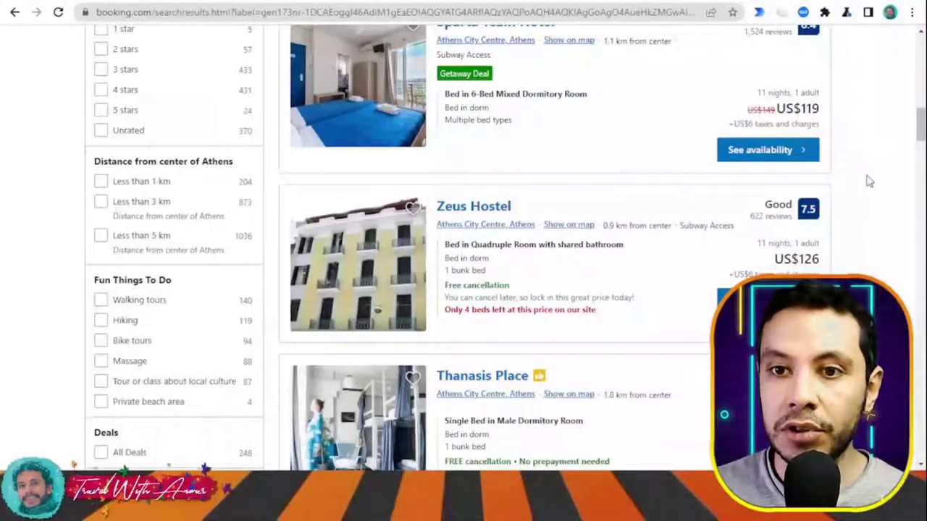
scroll(869, 181, "up", 2)
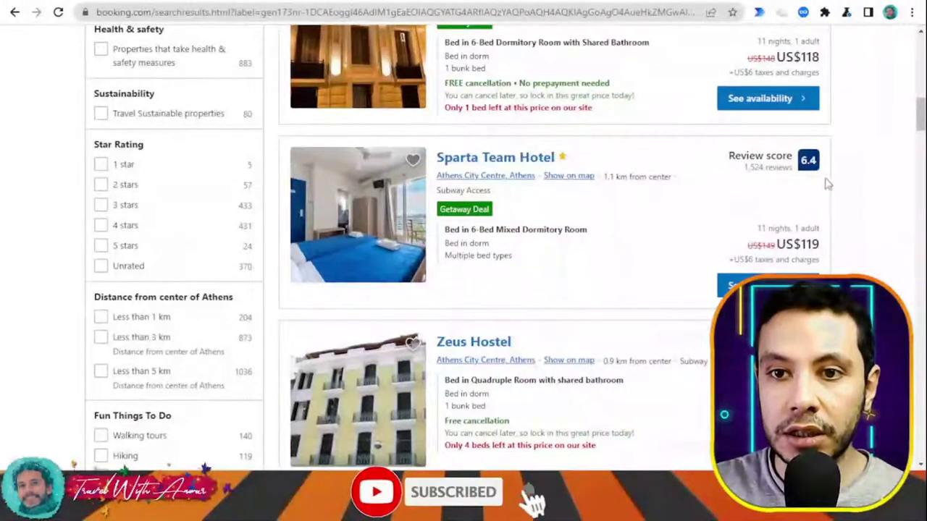
scroll(774, 181, "up", 3)
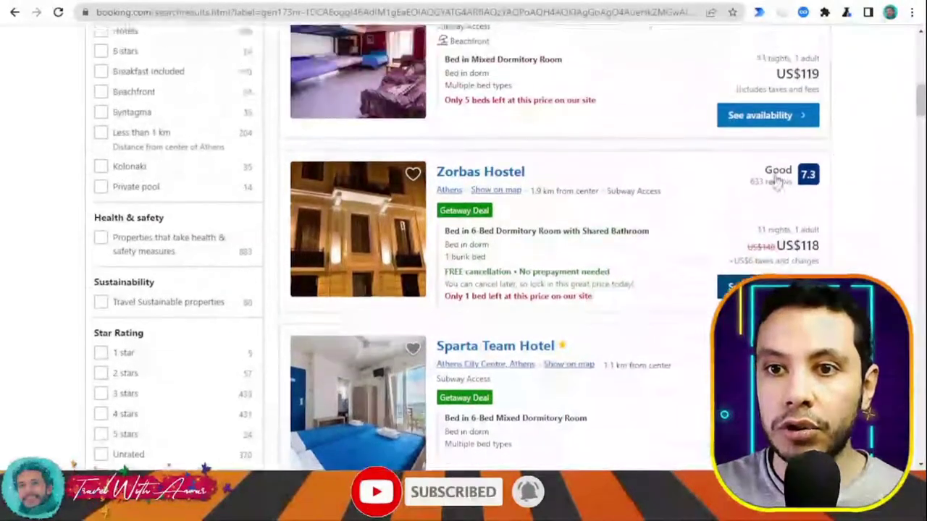
scroll(837, 201, "up", 5)
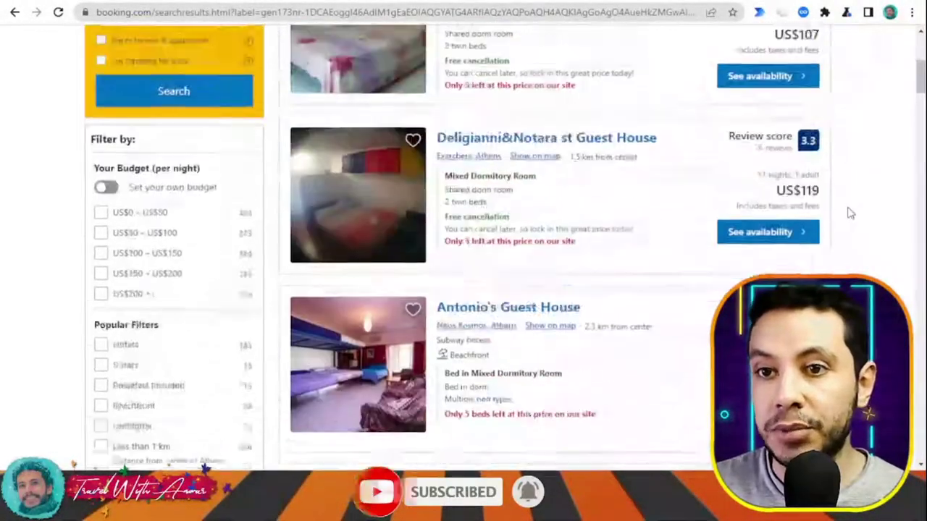
scroll(852, 209, "up", 3)
scroll(849, 207, "down", 11)
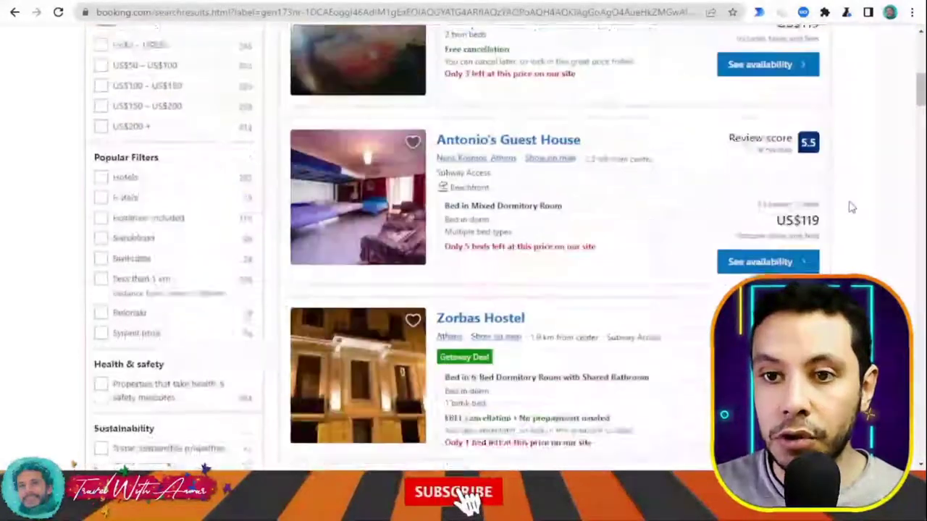
scroll(852, 204, "down", 4)
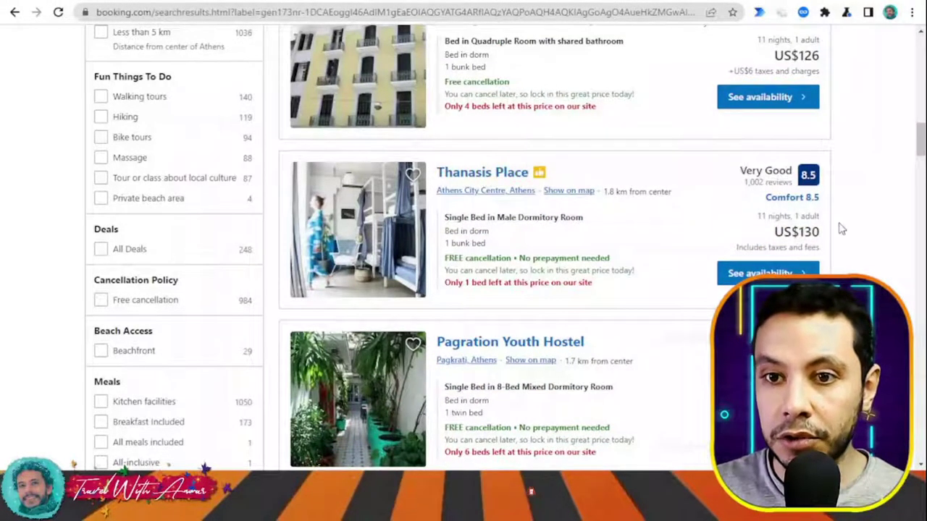
Open the Thanasis Place listing and review its photos, description, facilities and room availability
scroll(838, 227, "down", 1)
left_click(475, 109)
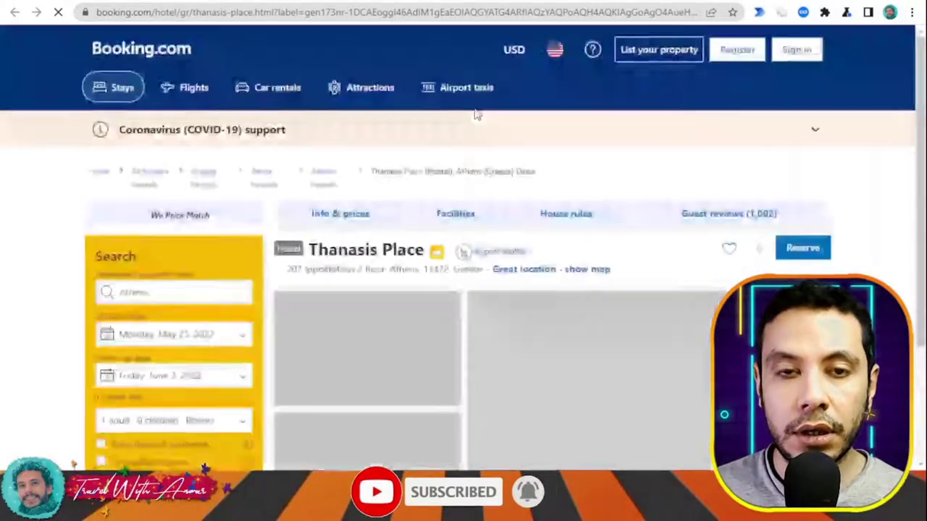
scroll(877, 176, "down", 4)
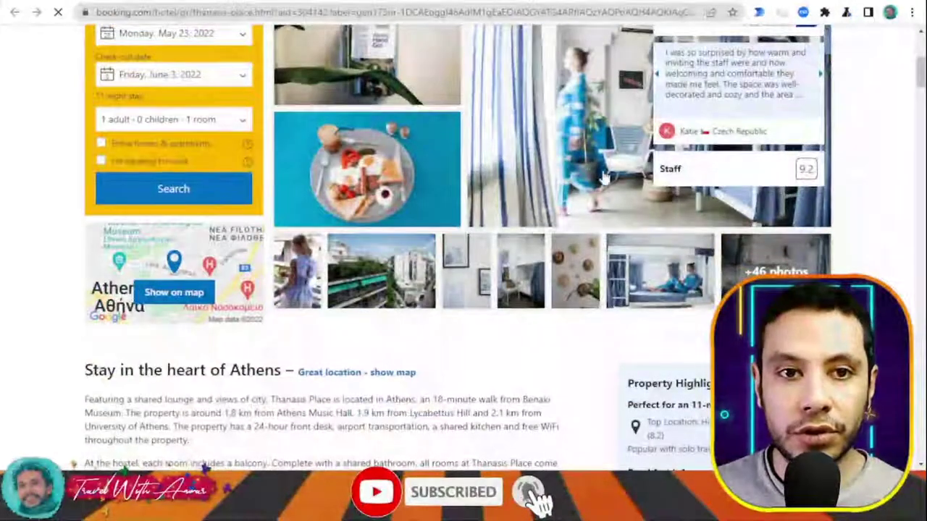
scroll(601, 166, "up", 2)
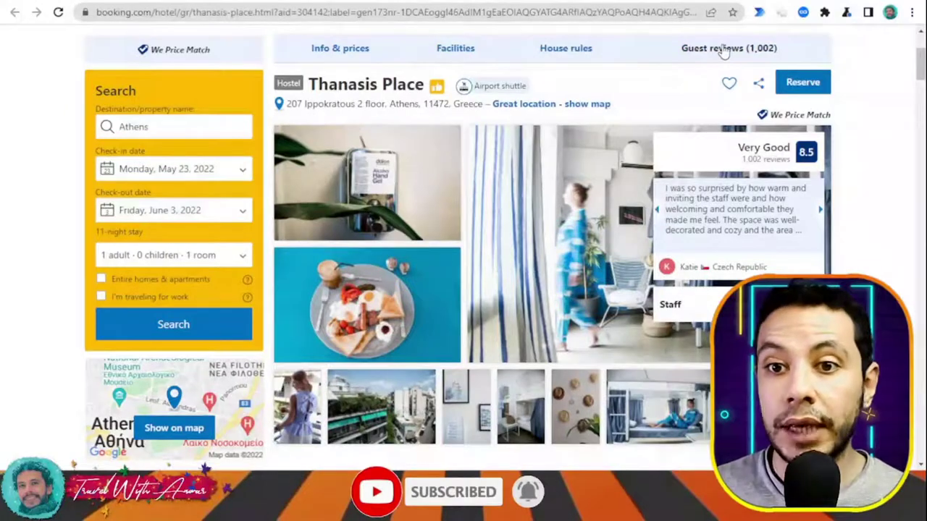
scroll(865, 105, "down", 5)
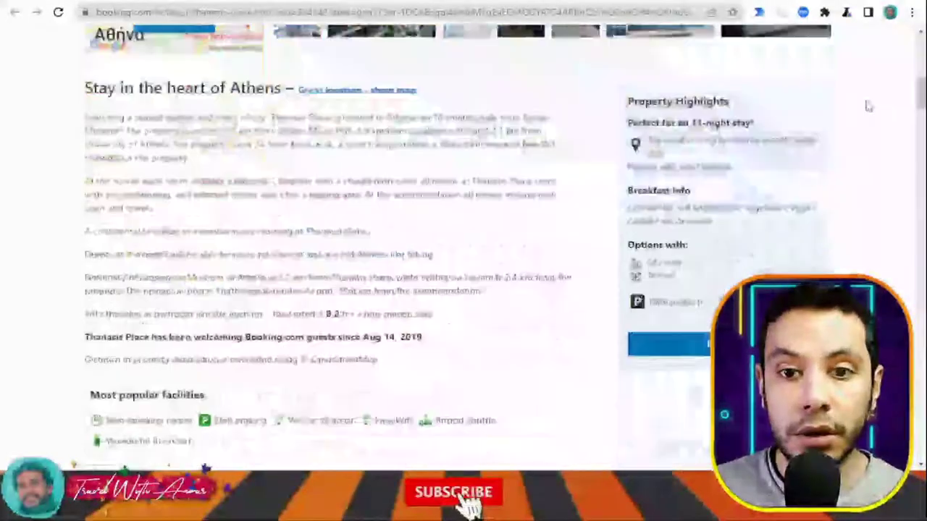
scroll(869, 106, "down", 2)
scroll(869, 107, "down", 3)
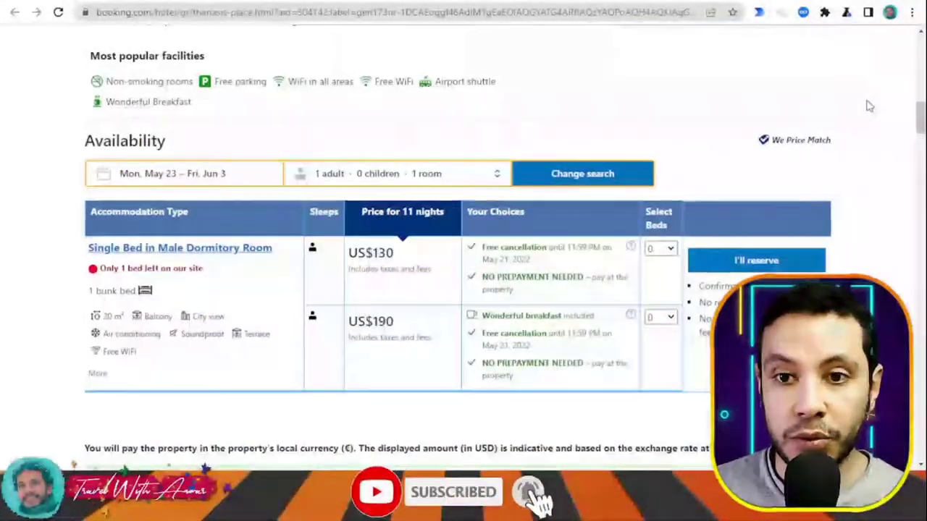
Select 1 bed in the Single Bed in Male Dormitory Room at the US$130 rate without breakfast and proceed to reserve it
scroll(869, 105, "down", 2)
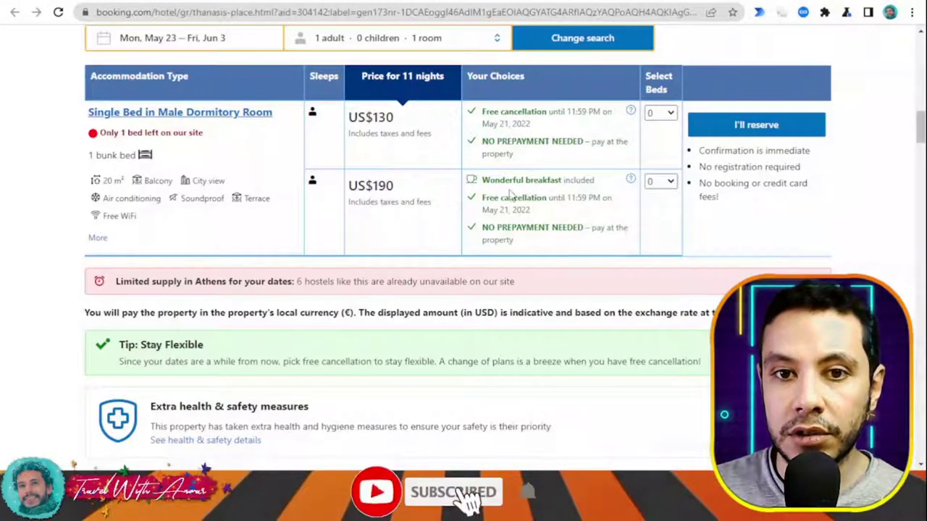
left_click(670, 122)
left_click(669, 149)
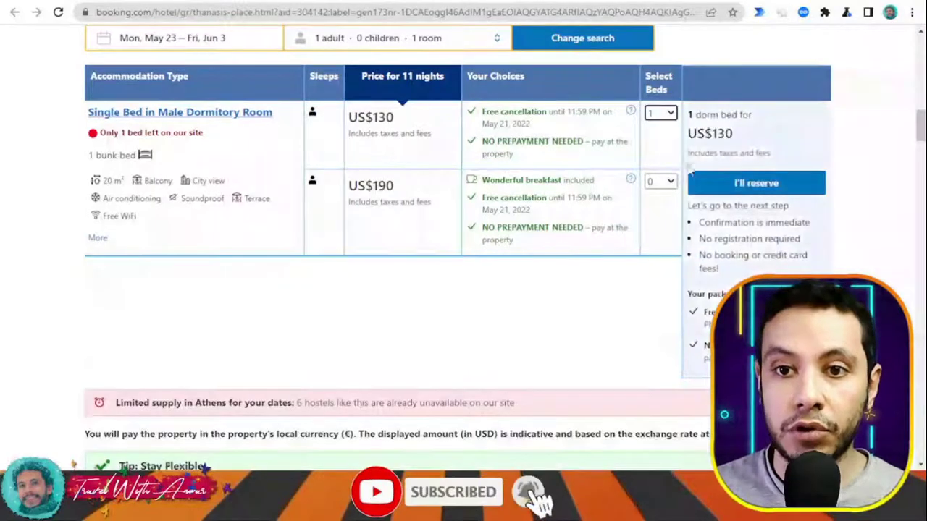
scroll(885, 168, "down", 1)
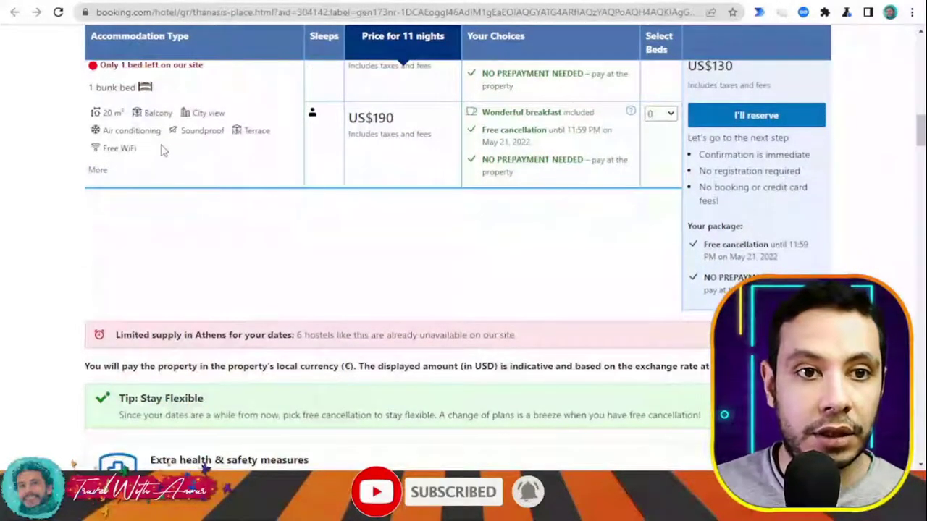
scroll(163, 150, "up", 1)
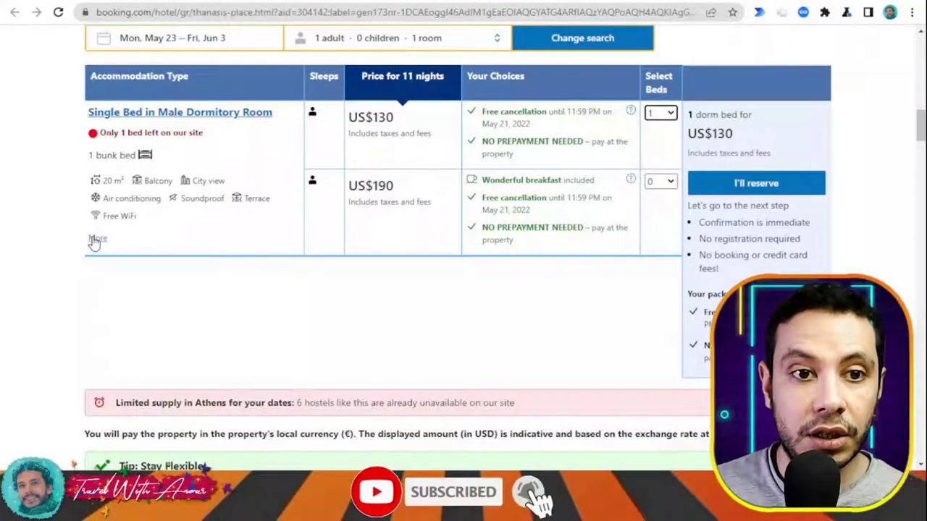
scroll(846, 197, "down", 2)
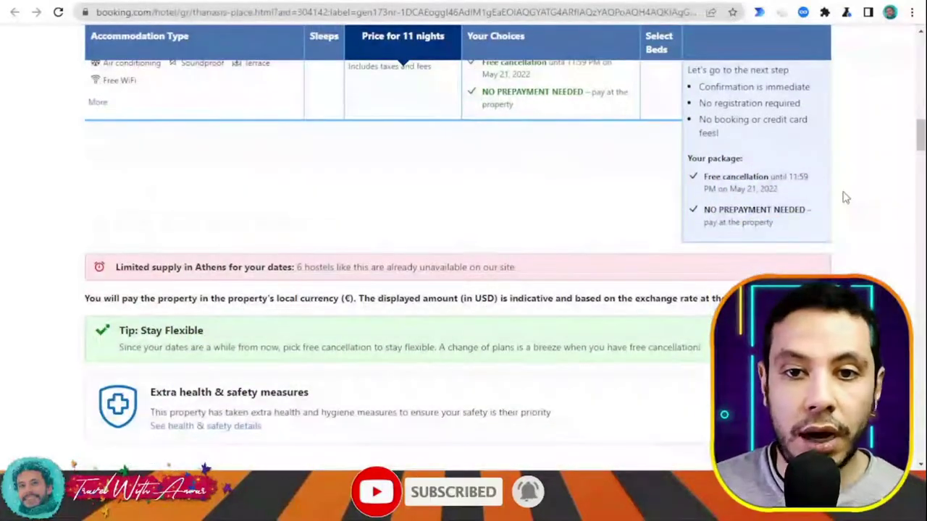
scroll(846, 197, "up", 2)
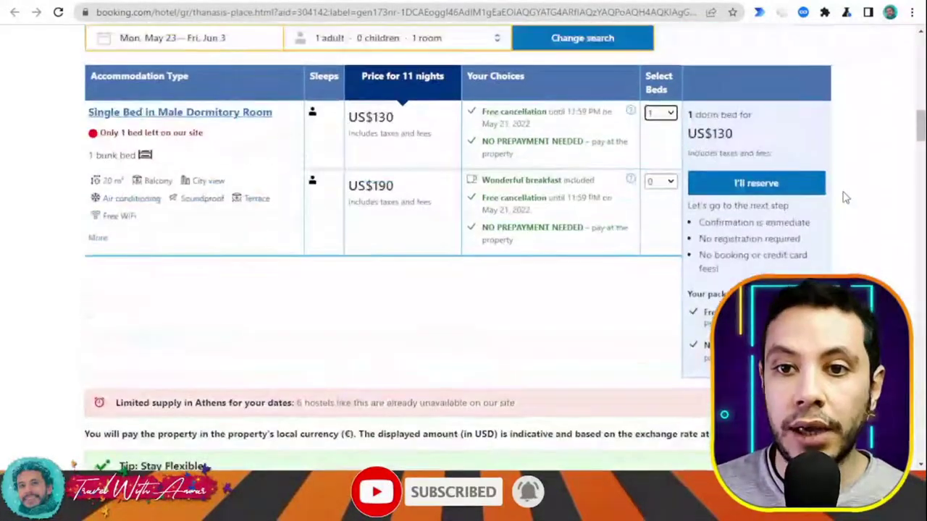
left_click(775, 187)
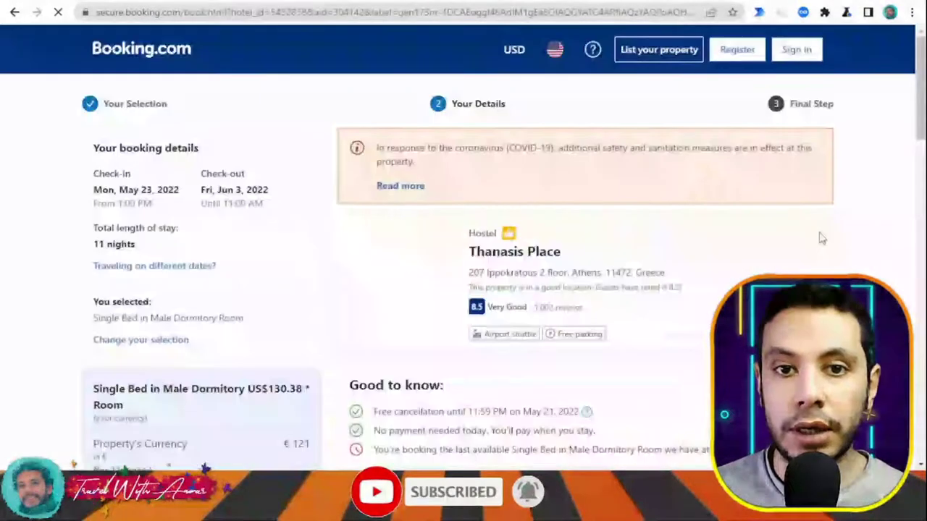
Review the Thanasis Place booking summary, cancellation and payment conditions, and the guest details form
scroll(773, 223, "down", 2)
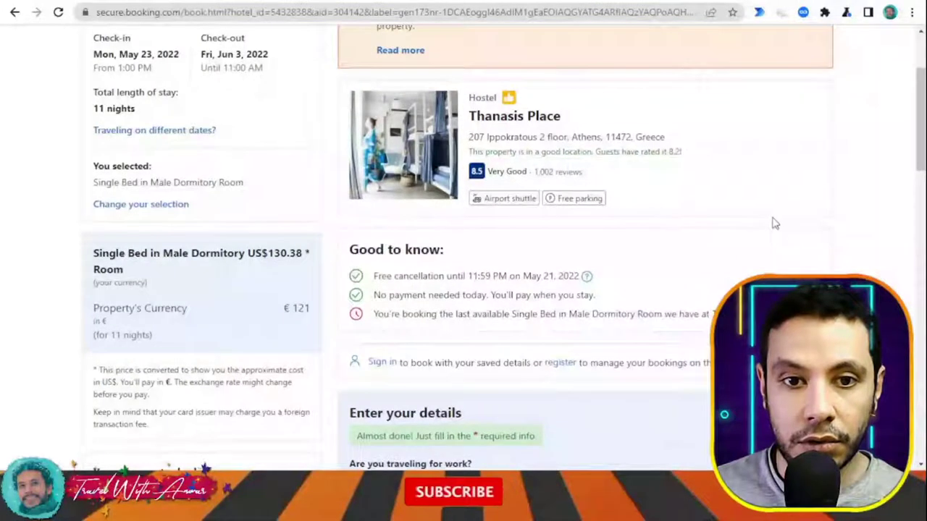
scroll(540, 220, "down", 1)
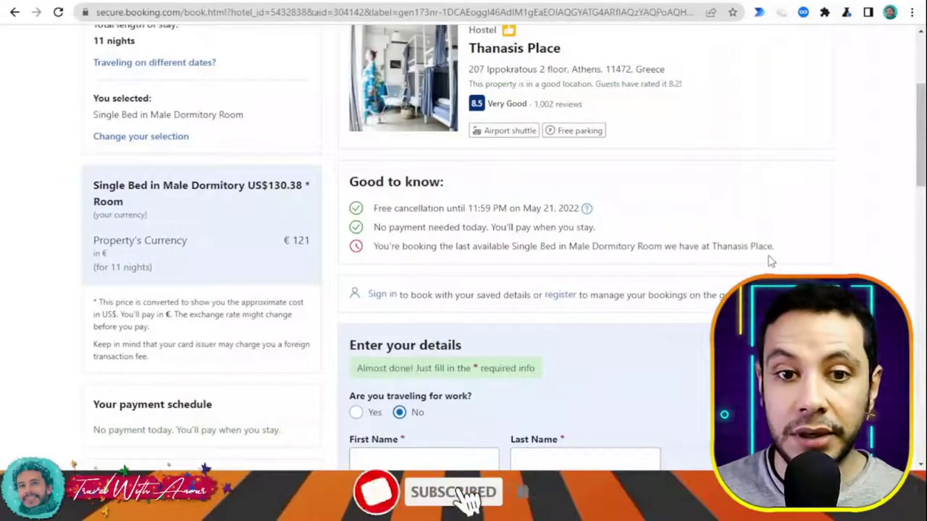
scroll(760, 262, "down", 2)
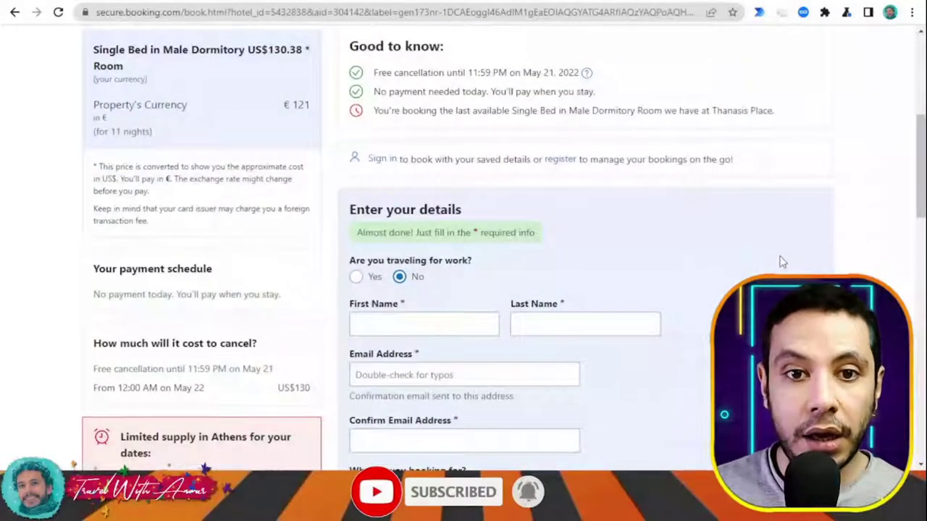
Examine the remaining booking form sections: main guest, stay add-ons, special requests and estimated arrival time, dismissing the pop-up reminder
scroll(782, 260, "down", 2)
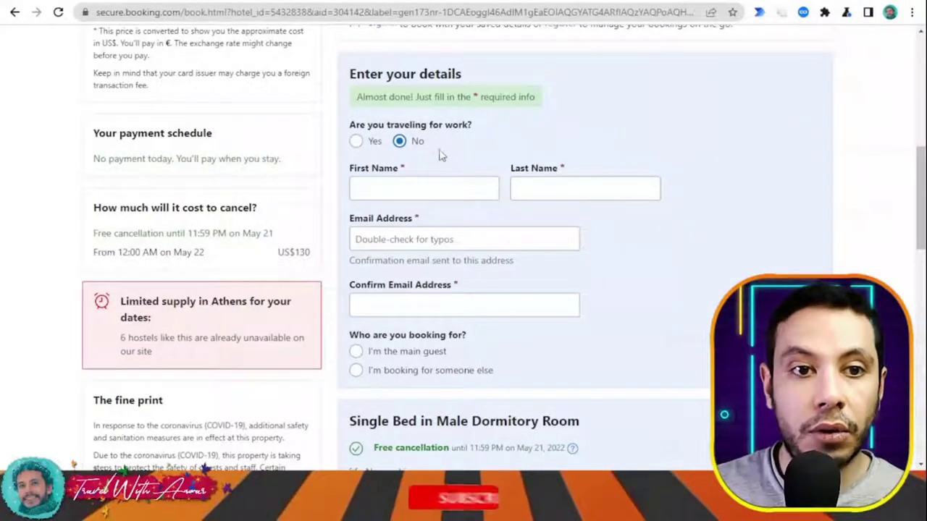
scroll(459, 180, "down", 1)
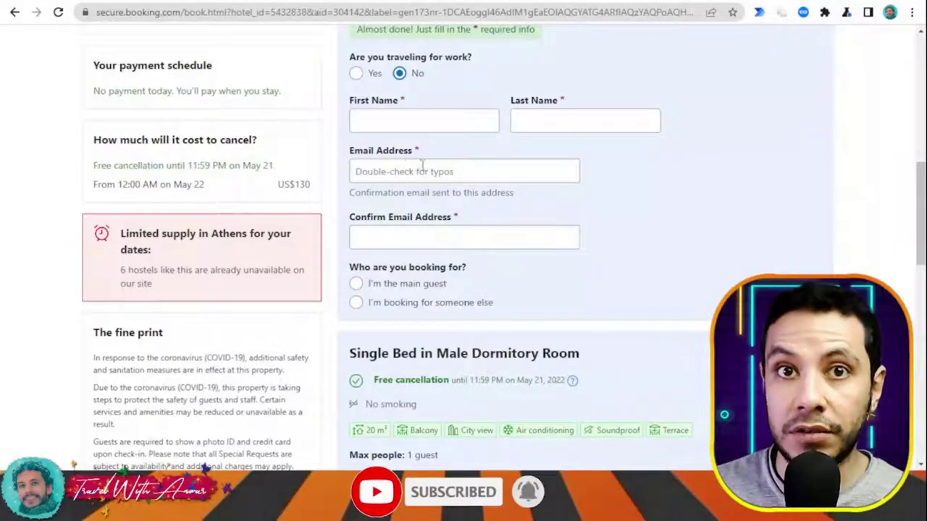
scroll(542, 211, "down", 4)
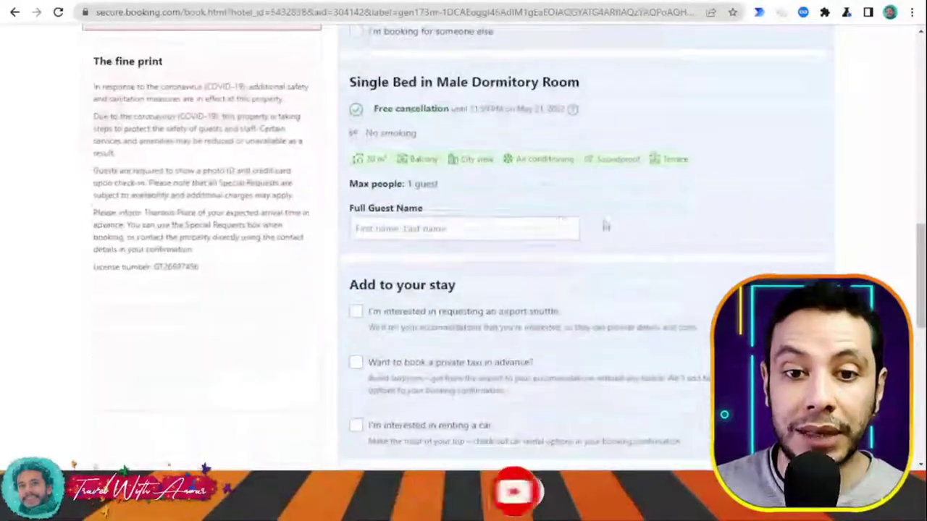
scroll(621, 228, "up", 7)
scroll(620, 228, "up", 5)
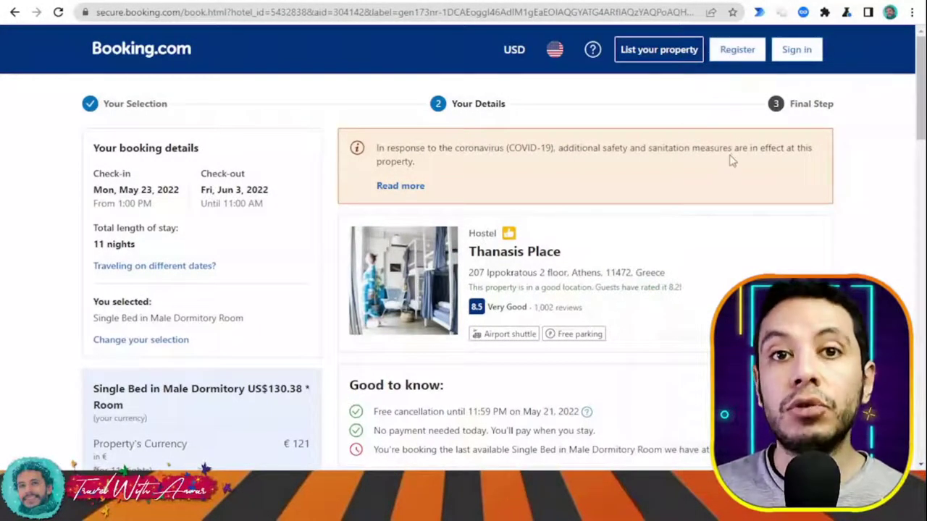
scroll(714, 256, "down", 10)
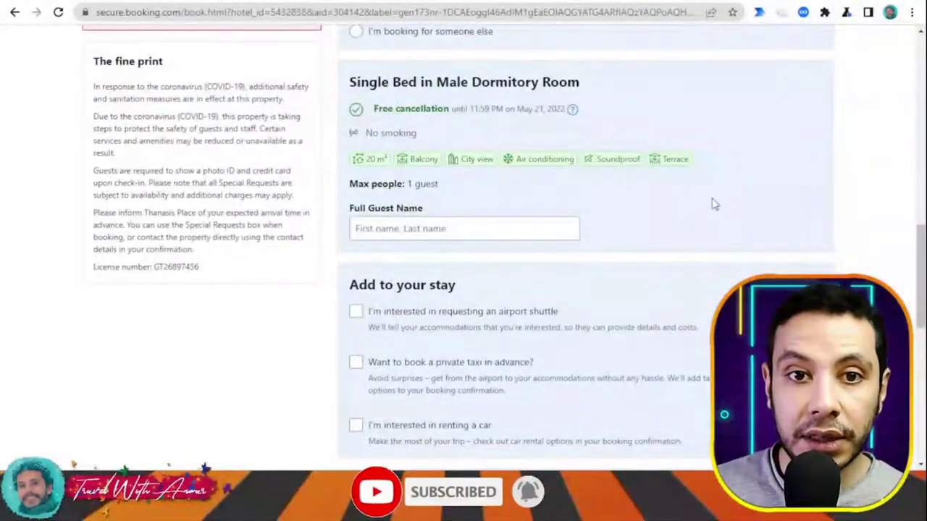
scroll(717, 205, "down", 2)
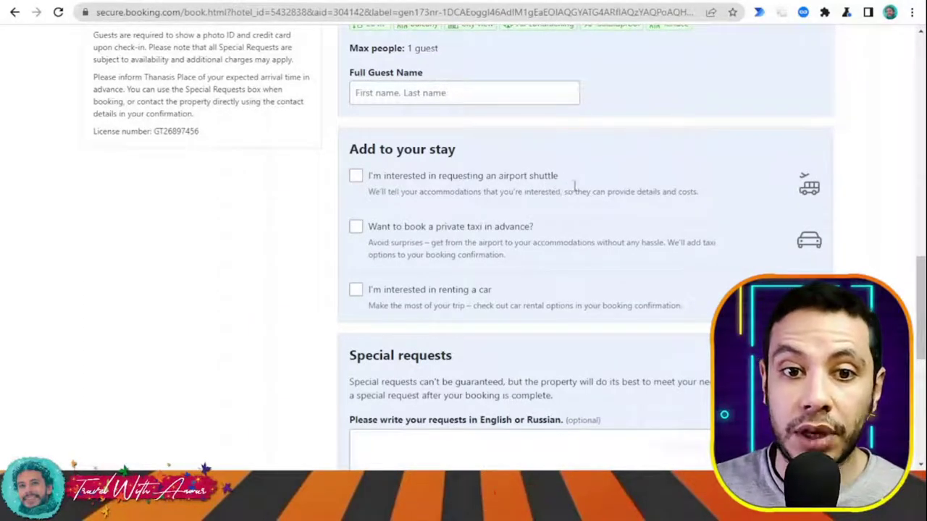
scroll(573, 185, "down", 3)
scroll(575, 190, "down", 2)
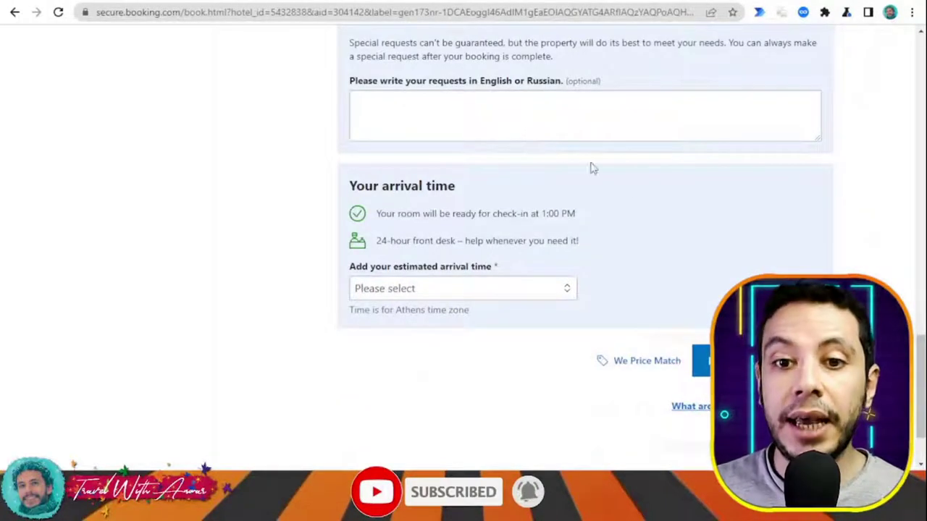
scroll(630, 186, "up", 10)
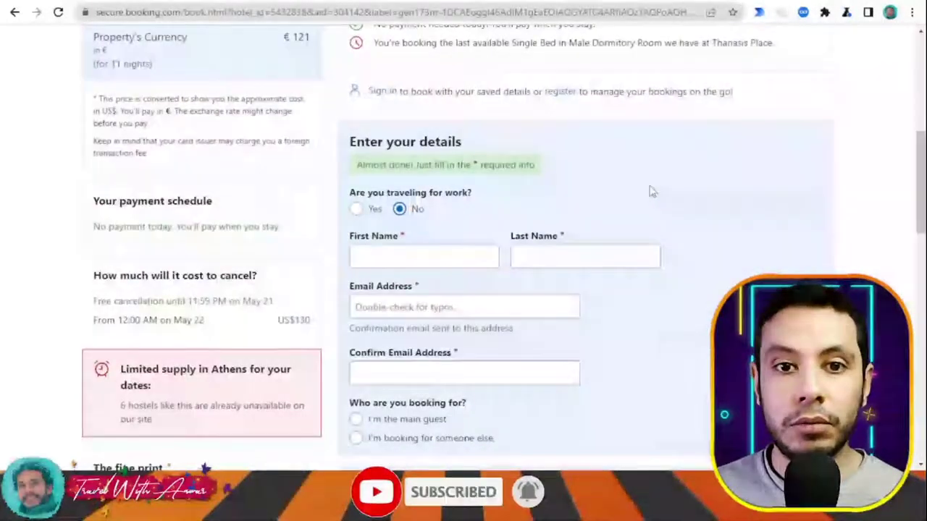
scroll(492, 224, "down", 8)
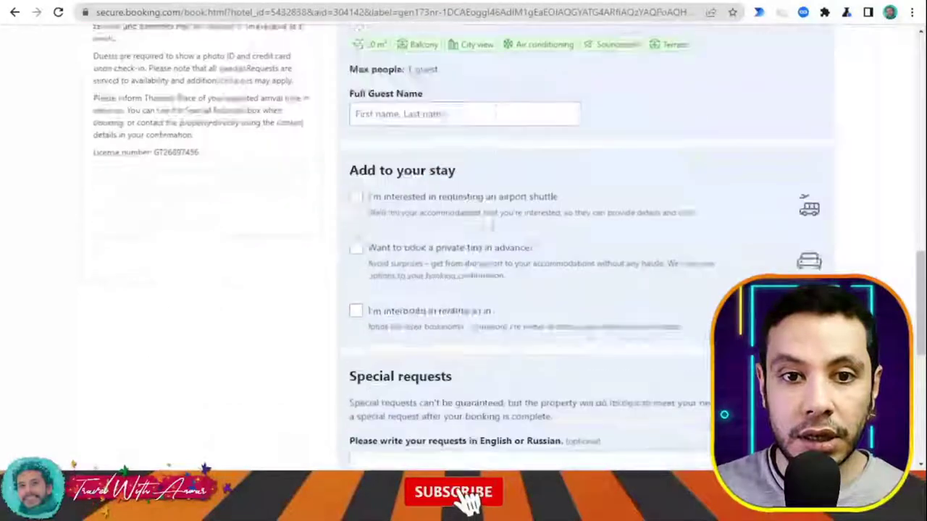
scroll(493, 223, "down", 5)
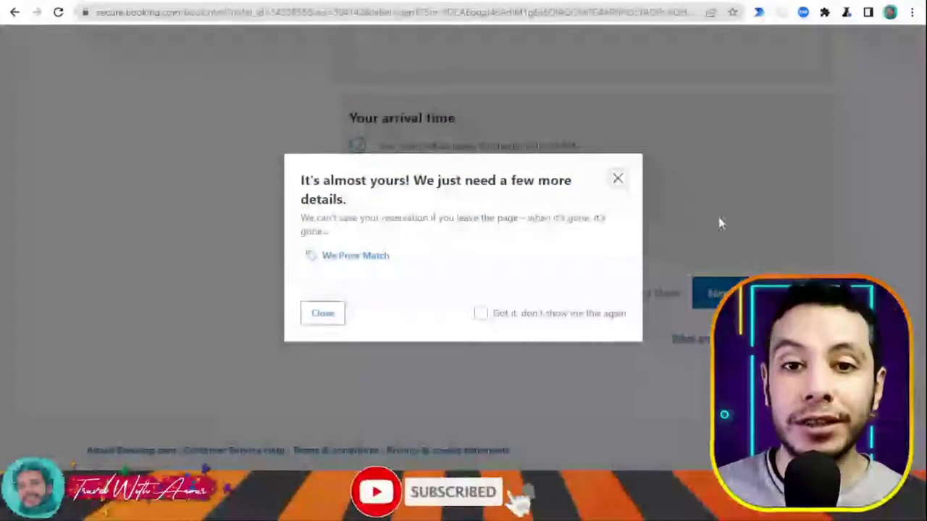
left_click(619, 181)
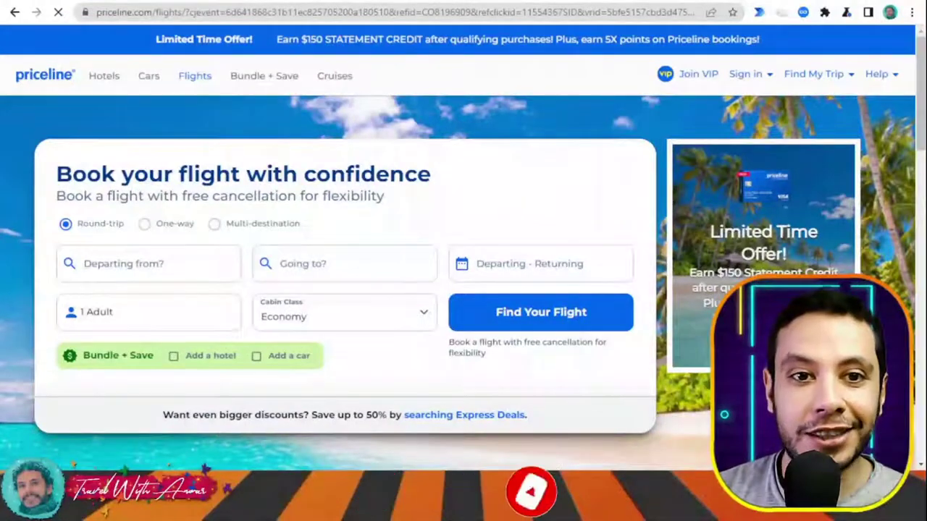
On Priceline's flight search, set a round trip from New Delhi, India (DEL) to Colombo, Sri Lanka (CMB)
scroll(215, 217, "down", 1)
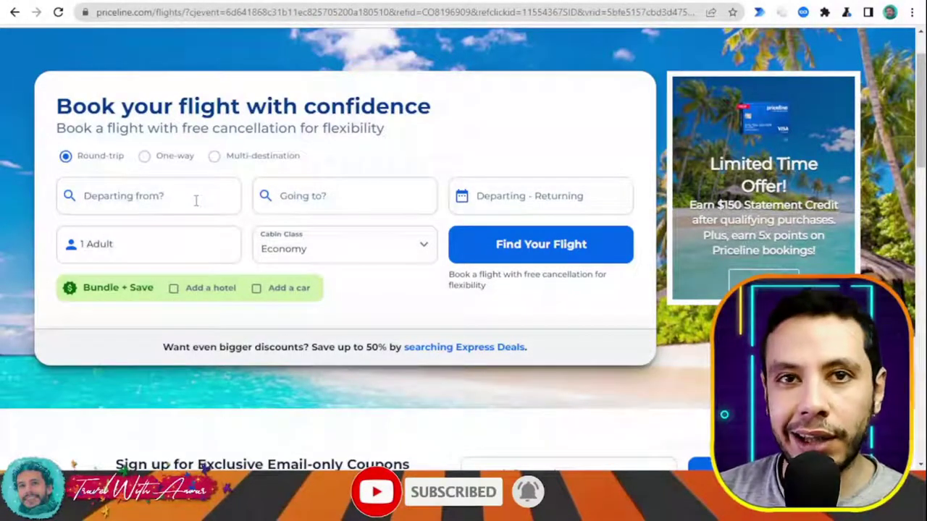
left_click(182, 195)
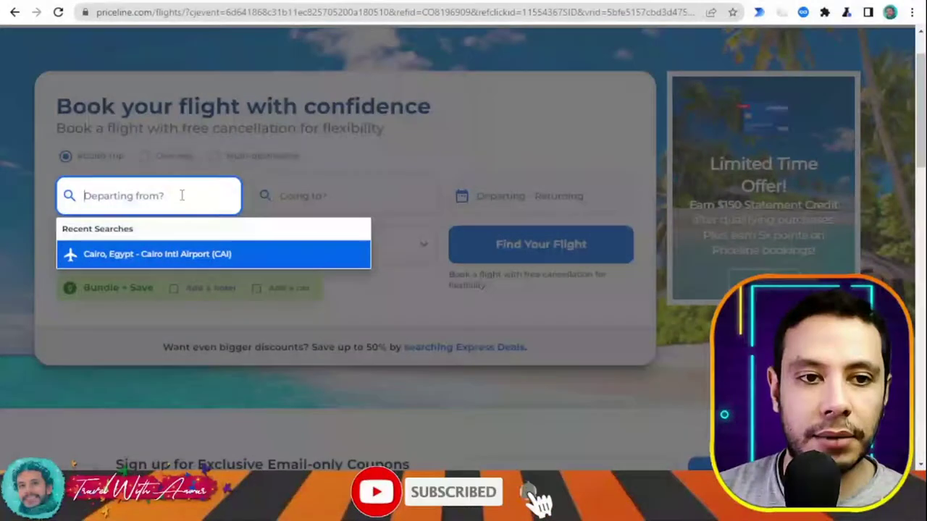
type("delhi")
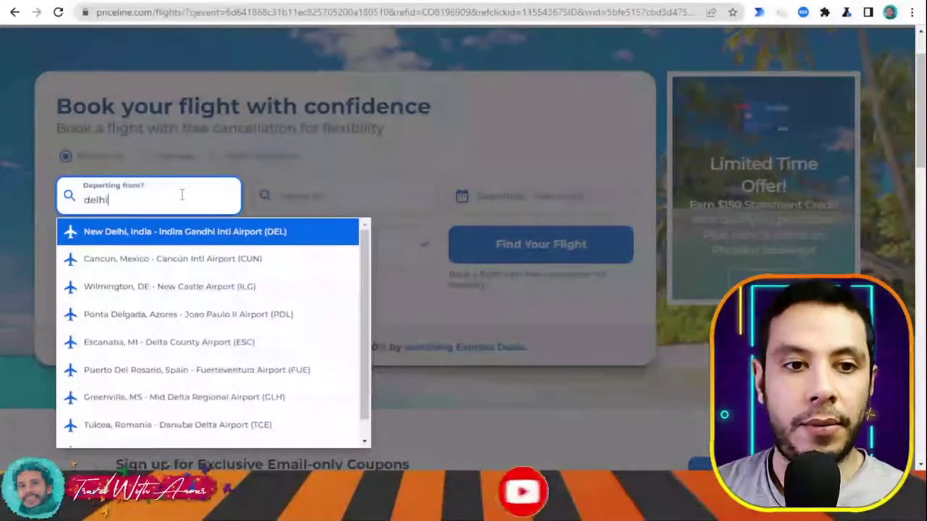
left_click(194, 232)
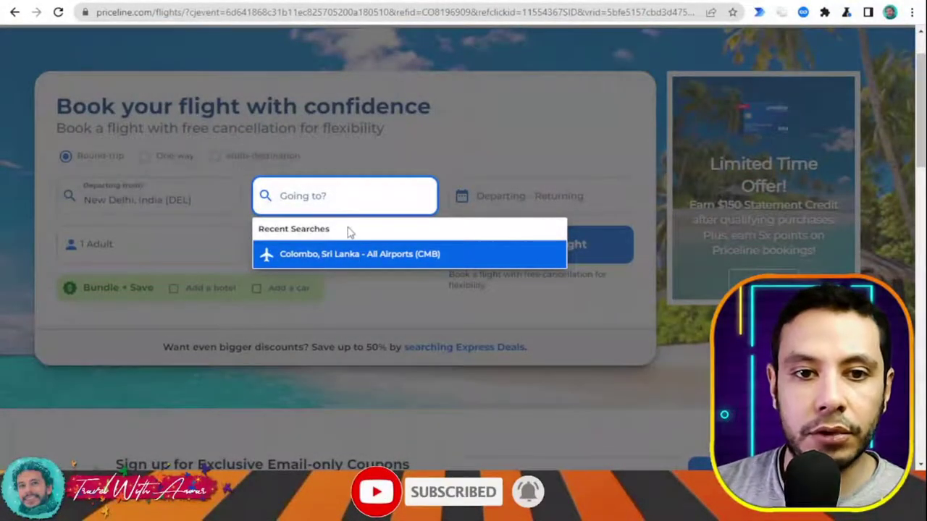
left_click(357, 254)
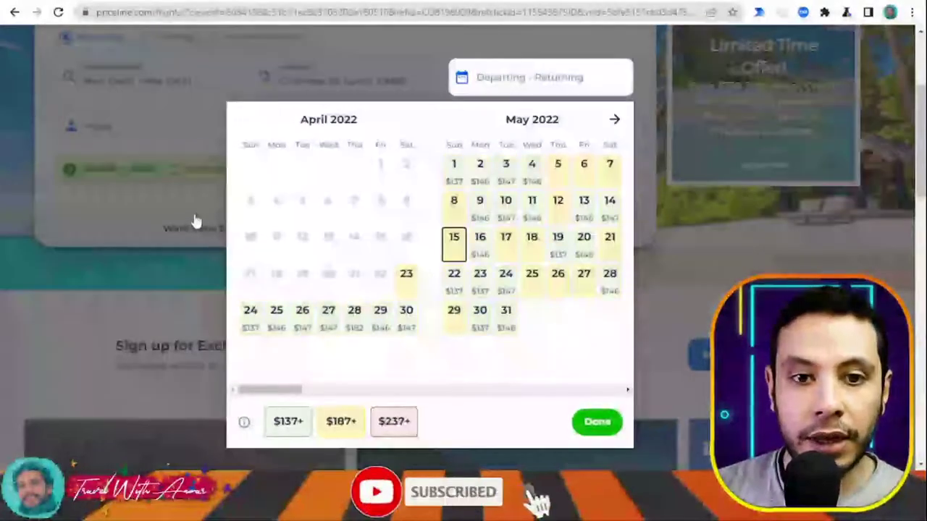
Set the flight's travel dates to departing 04/24/2022 and returning 05/03/2022
left_click(250, 315)
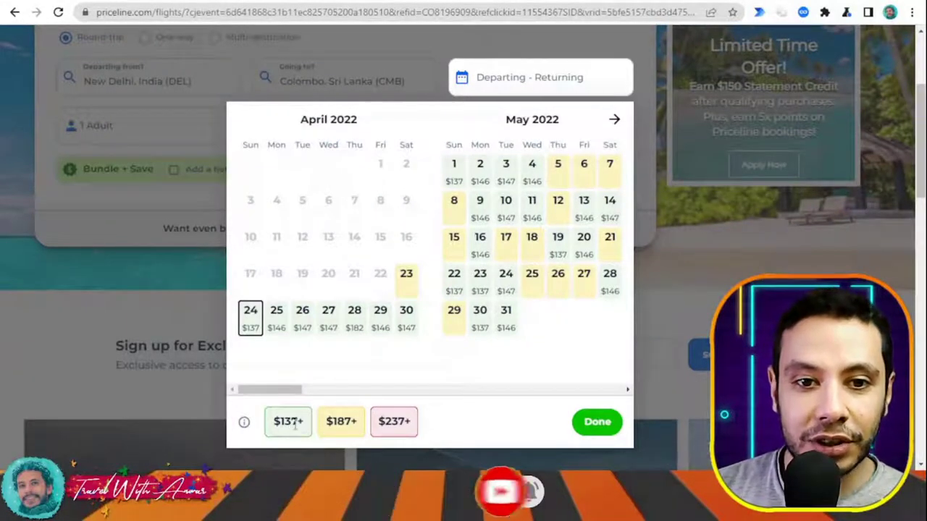
left_click(277, 320)
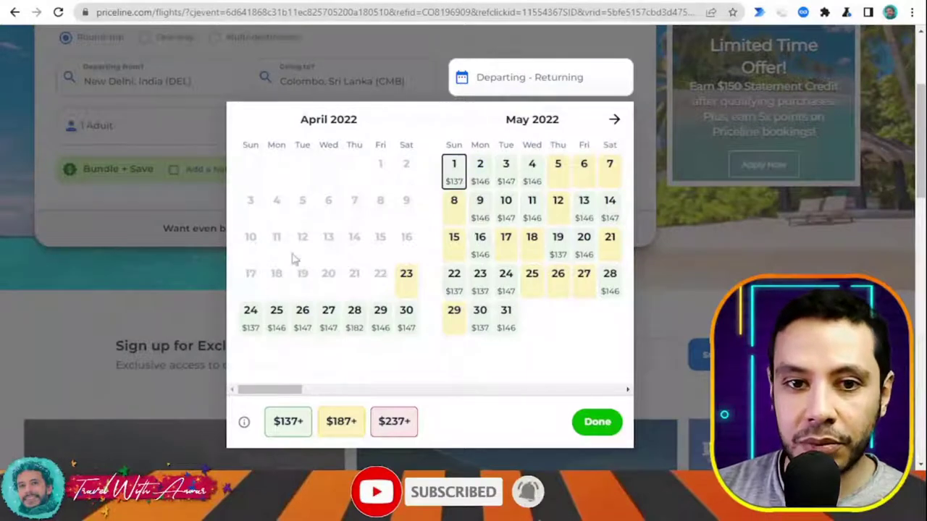
left_click(251, 319)
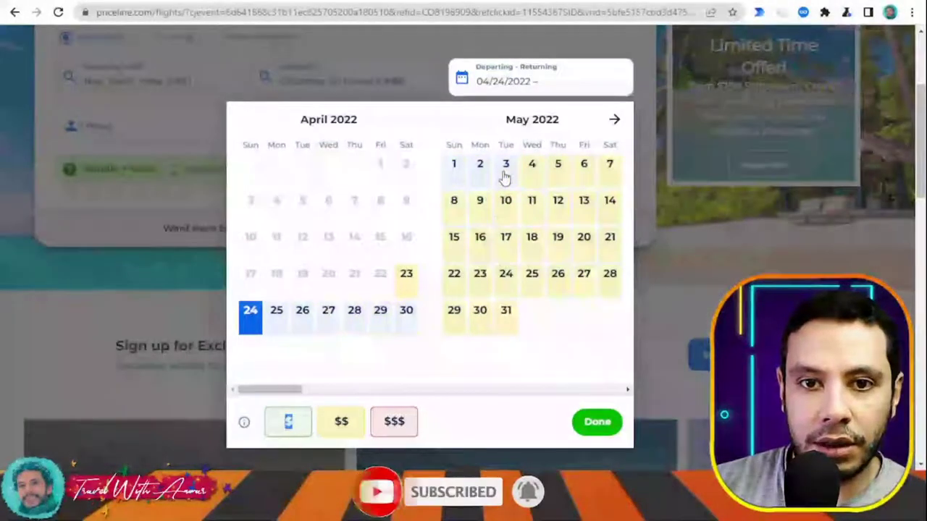
left_click(506, 163)
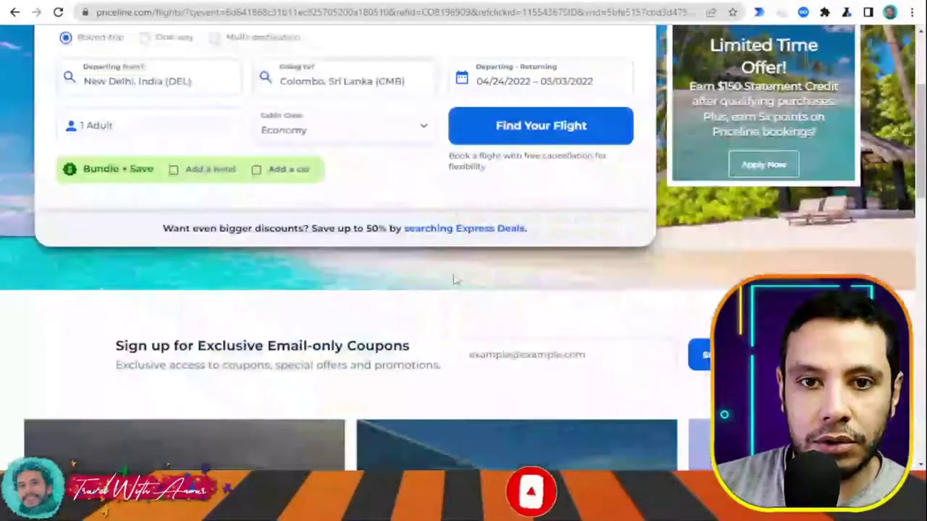
Set the travel dates to 04/24/2022 – 05/23/2022 and search for flights
left_click(507, 81)
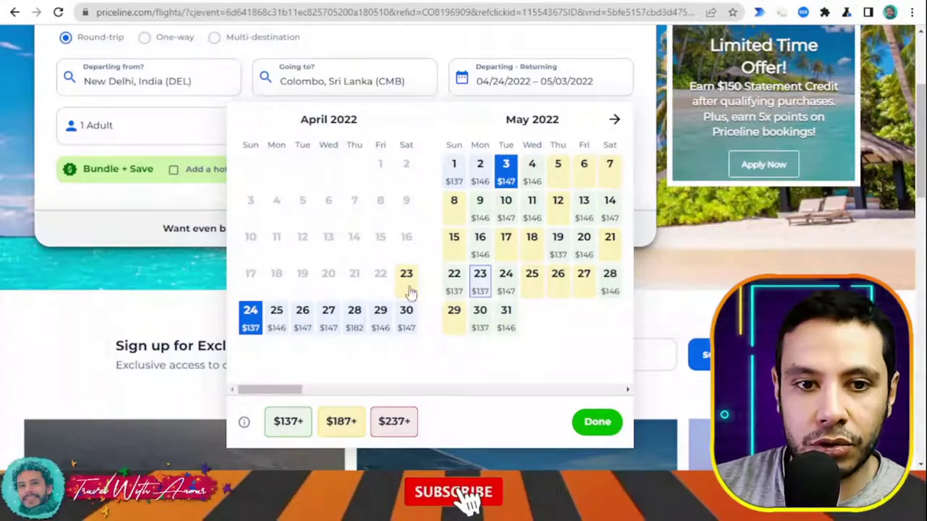
left_click(482, 281)
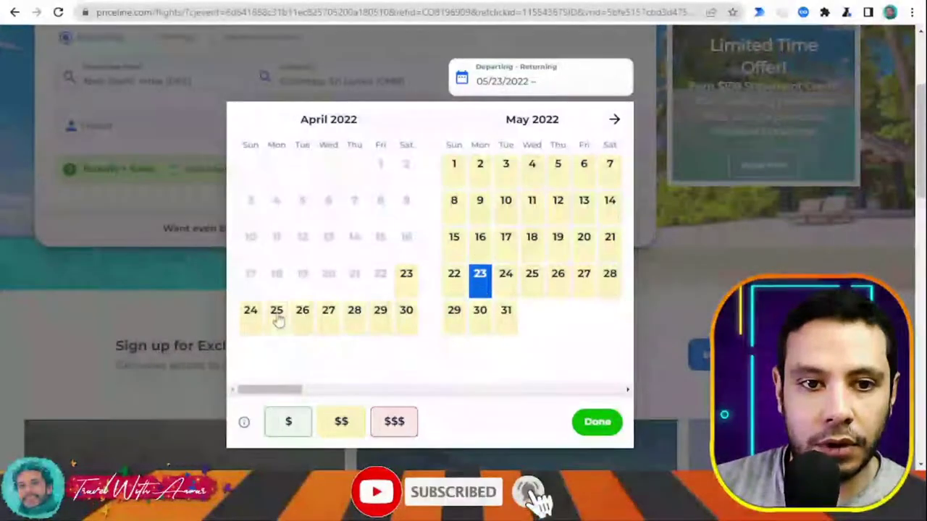
left_click(252, 322)
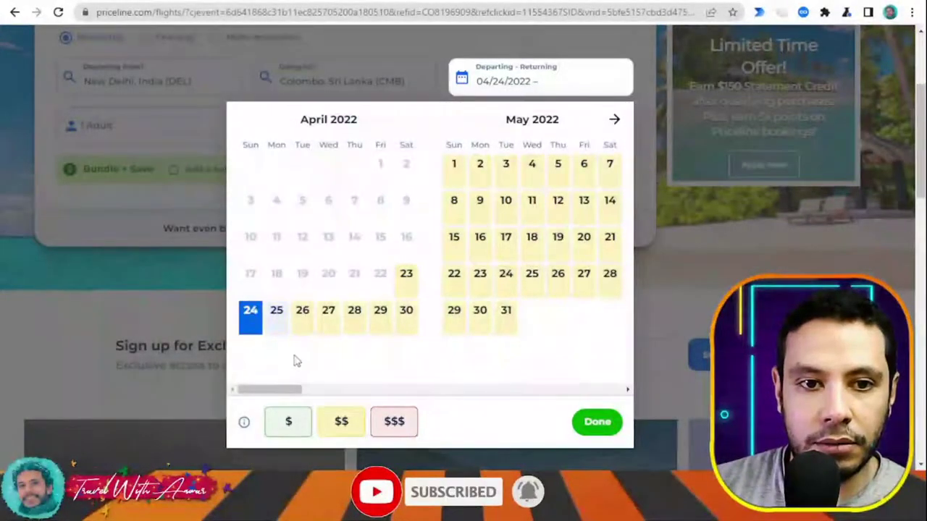
left_click(482, 281)
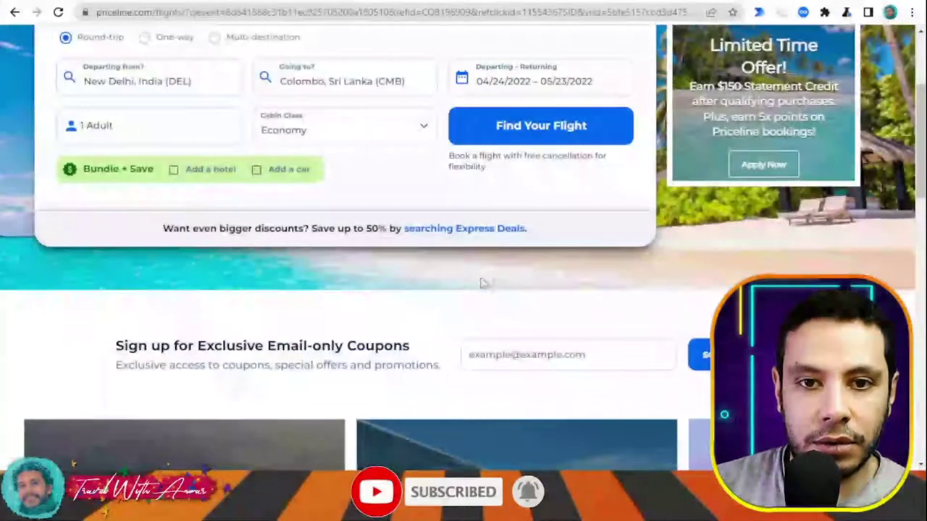
left_click(555, 82)
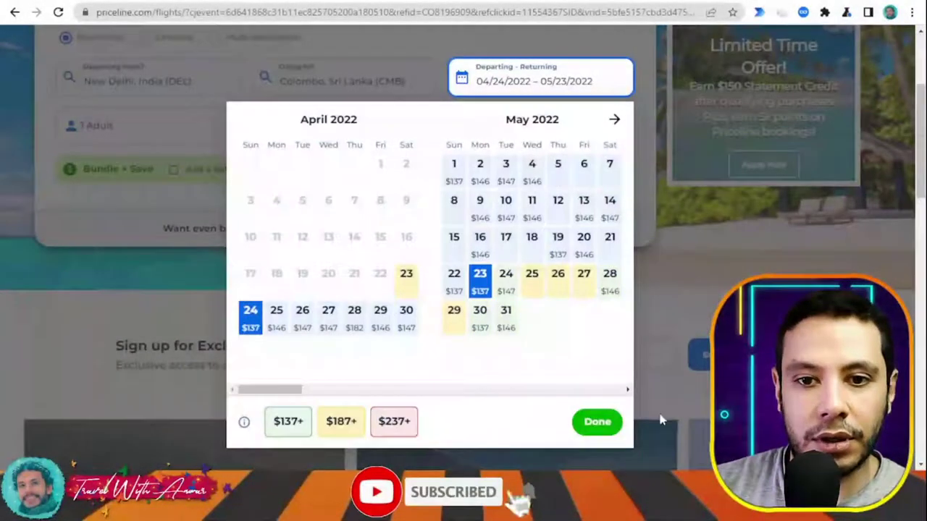
left_click(598, 423)
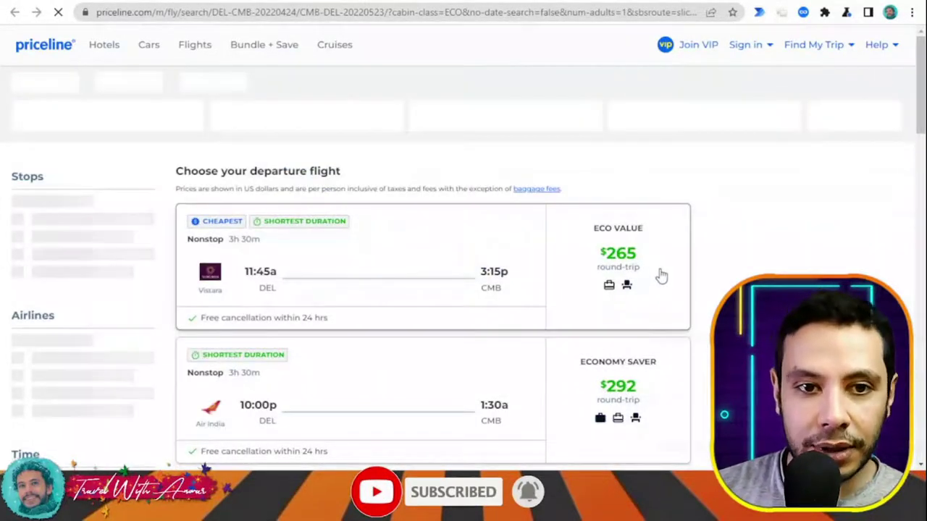
Compare the departure flights' fares and cancellation terms, and select the cheapest nonstop Vistara flight leaving DEL at 11:45a for $265 round-trip
scroll(655, 272, "down", 3)
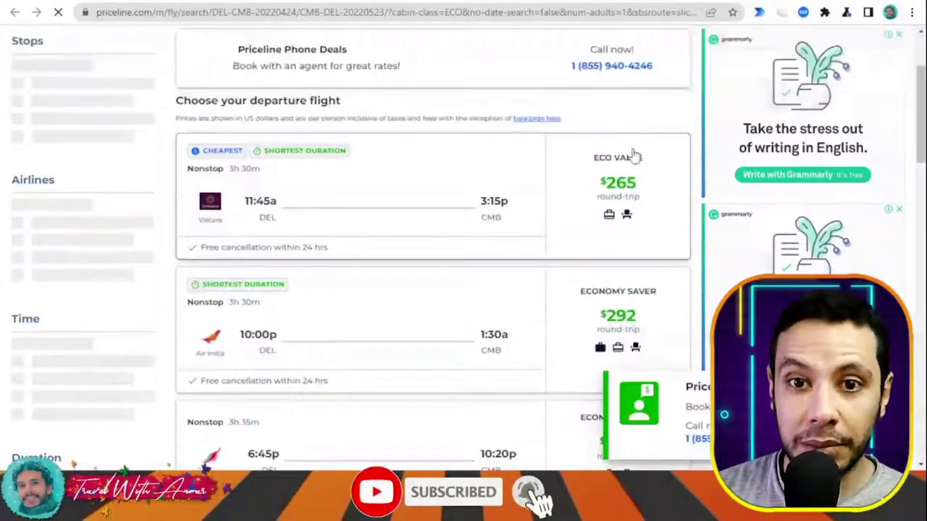
scroll(648, 203, "up", 1)
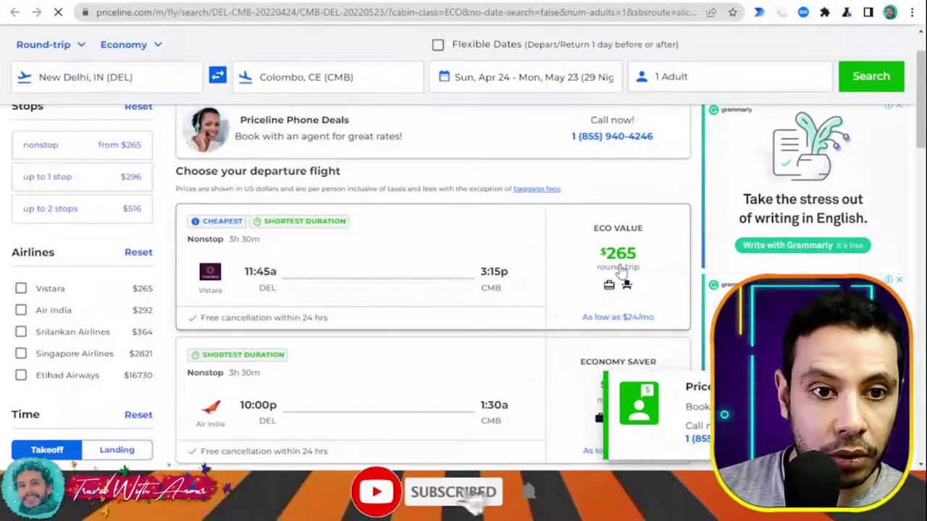
scroll(621, 283, "down", 1)
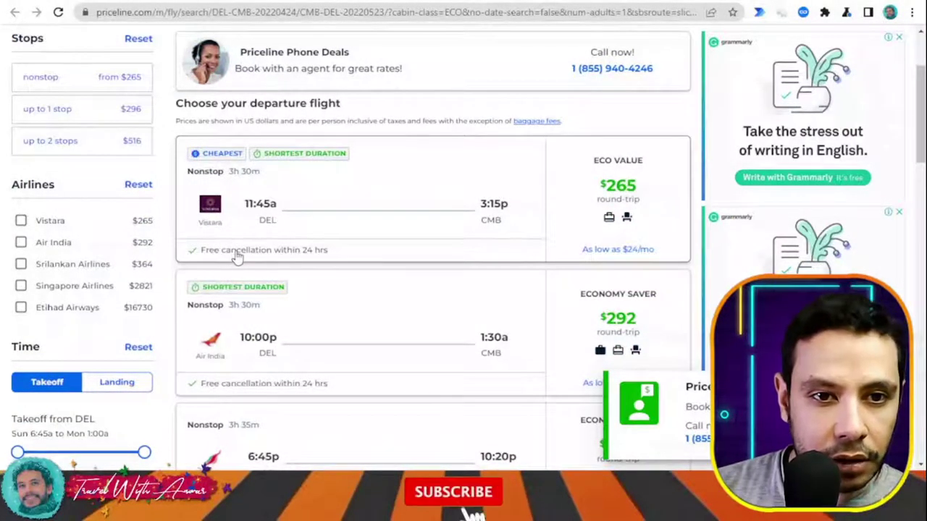
scroll(265, 216, "down", 1)
scroll(668, 207, "down", 2)
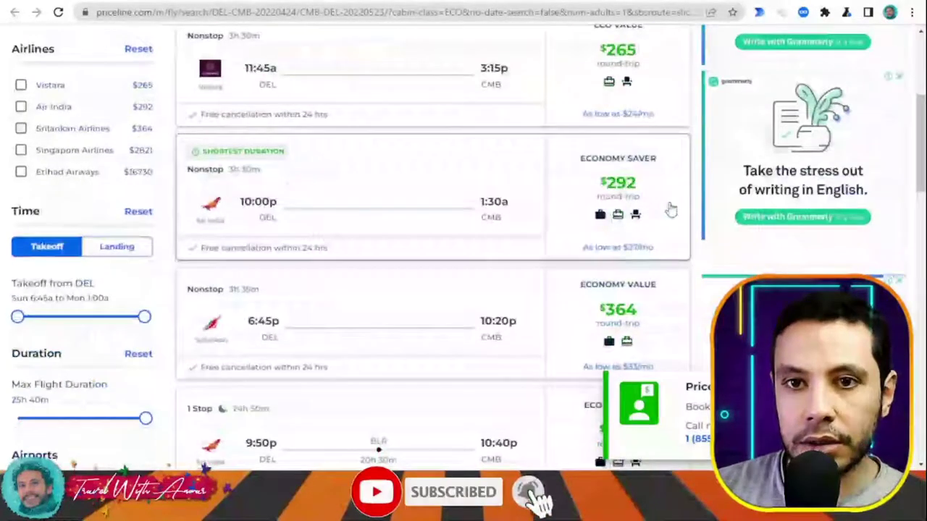
scroll(617, 213, "down", 1)
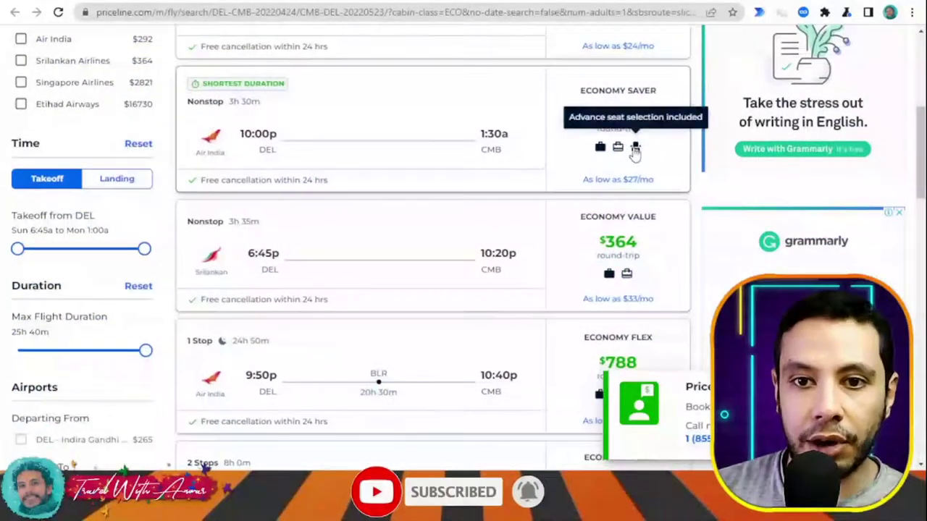
scroll(651, 203, "up", 3)
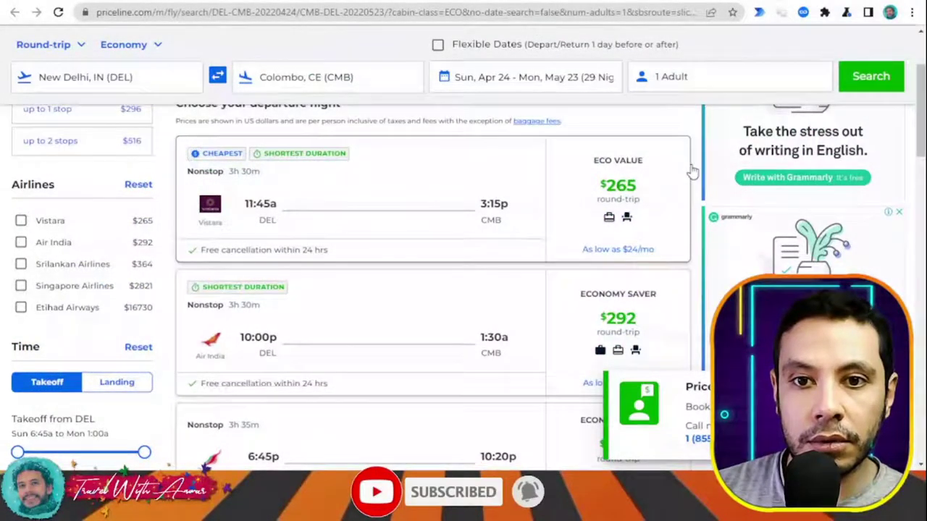
left_click(656, 205)
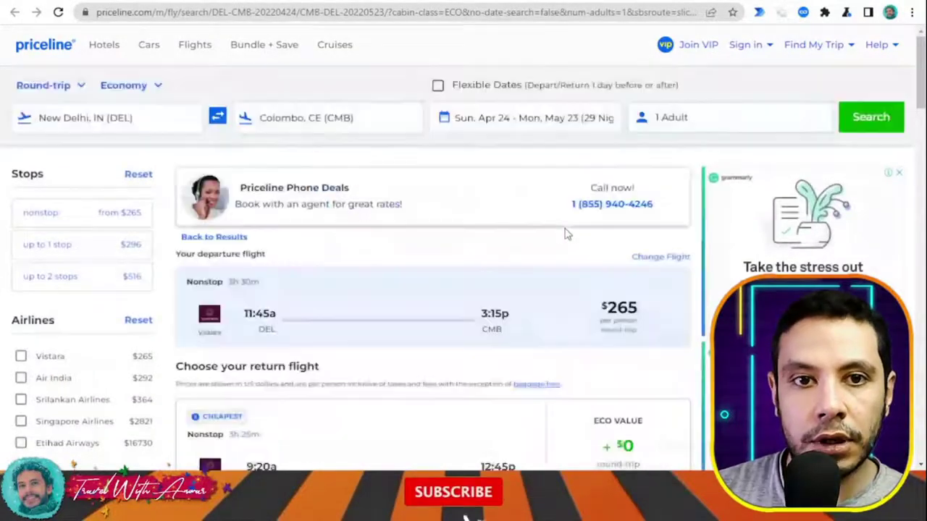
Compare the return flights' fares and cancellation terms, and select the cheapest nonstop Vistara flight leaving CMB at 9:20a for + $0
scroll(565, 232, "down", 3)
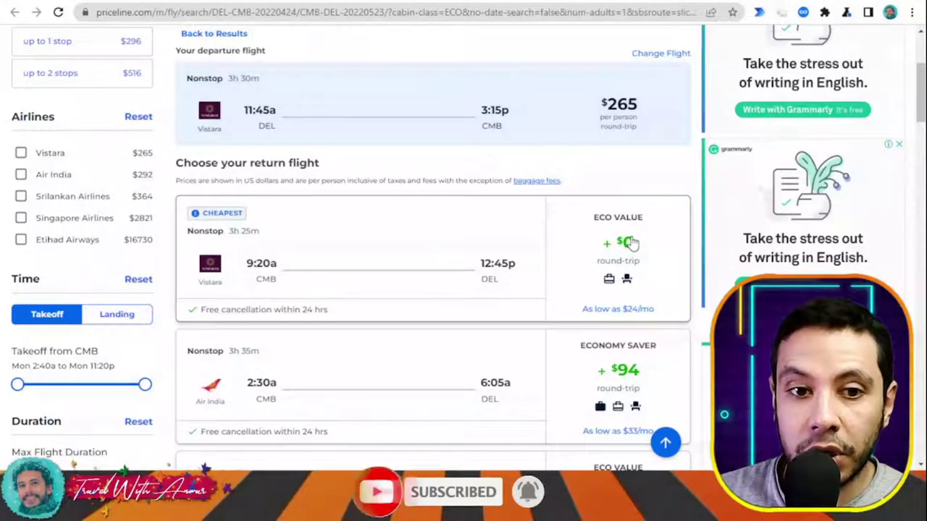
scroll(631, 242, "down", 2)
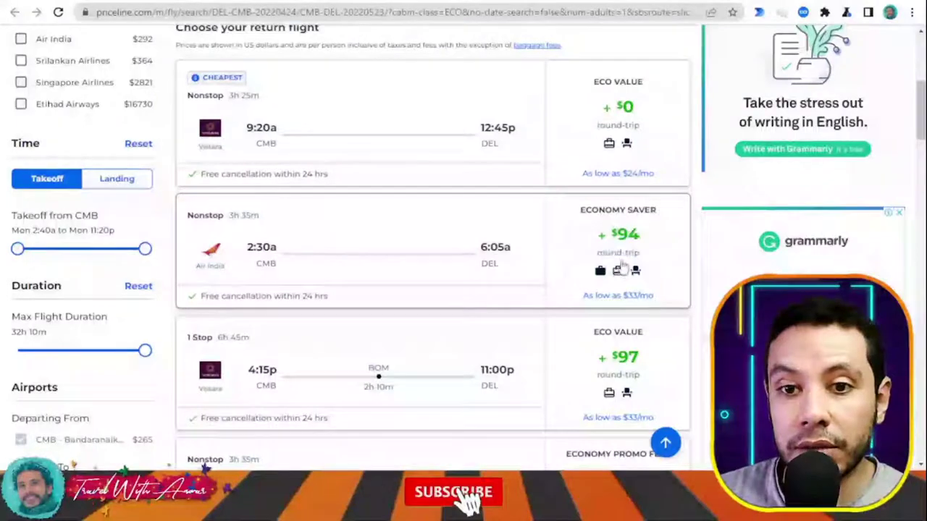
scroll(637, 253, "down", 2)
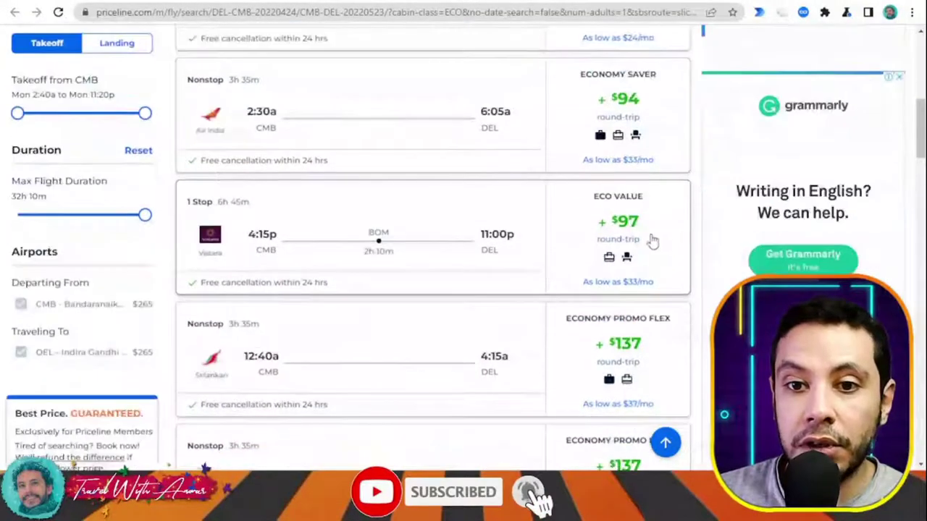
scroll(652, 239, "down", 2)
scroll(651, 239, "up", 5)
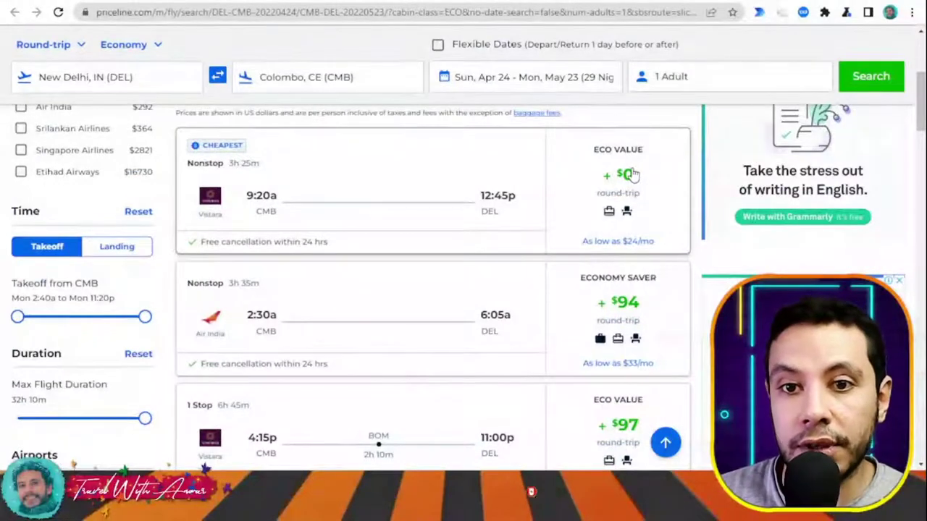
left_click(630, 174)
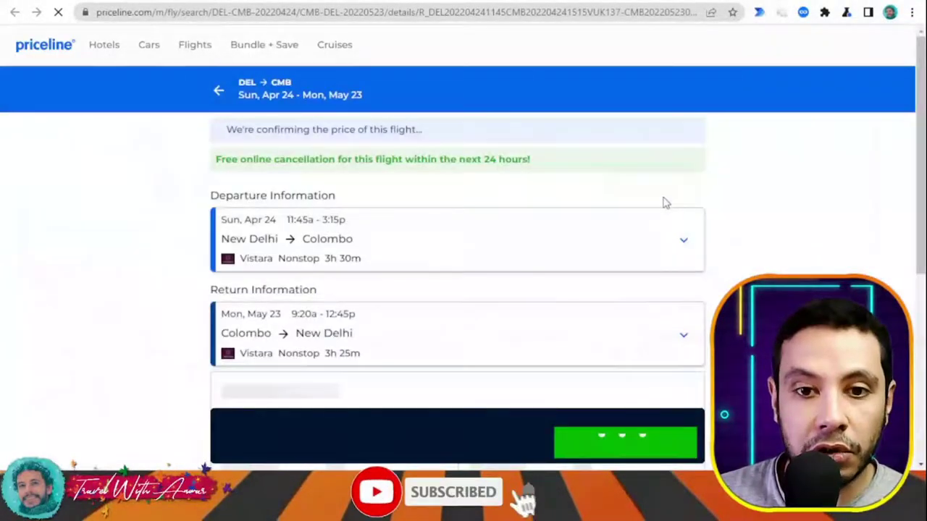
Review the departure, return and baggage information for the Vistara round trip, and continue to checkout without adding a hotel
scroll(789, 266, "down", 1)
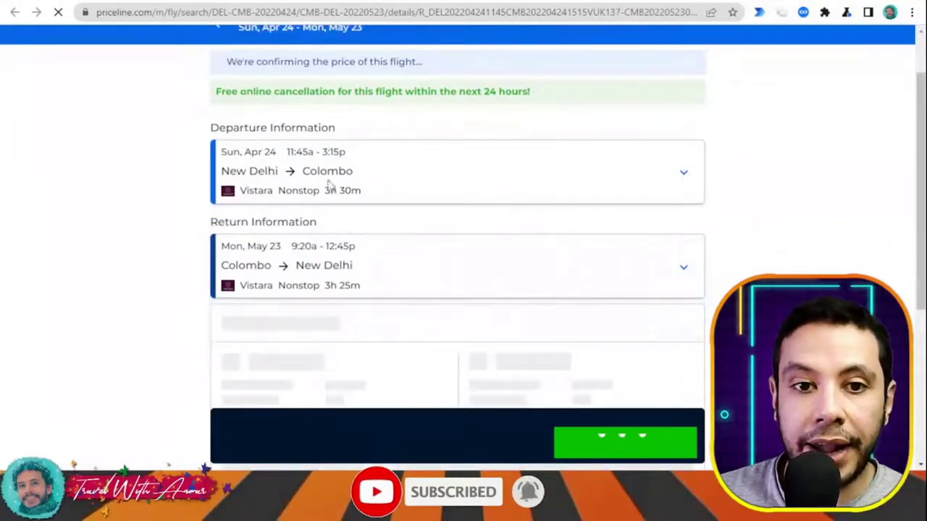
scroll(824, 251, "down", 2)
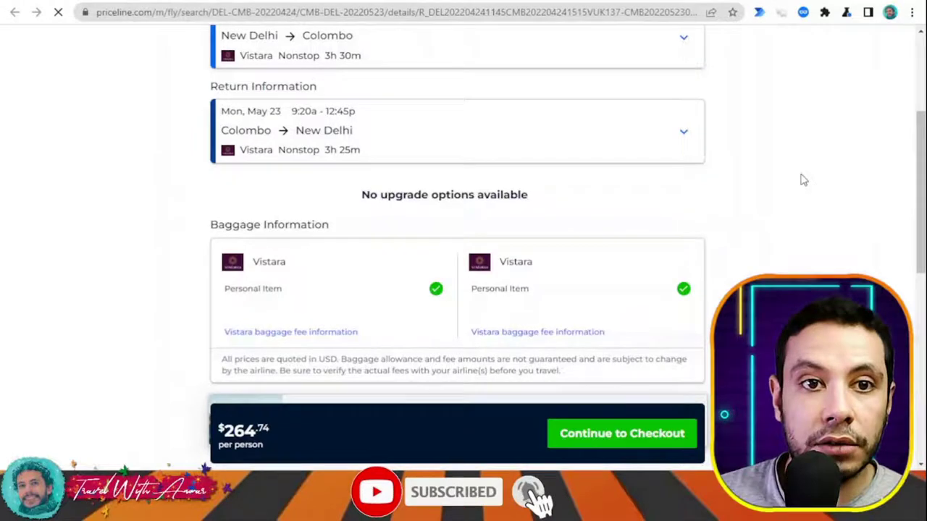
scroll(403, 128, "up", 2)
scroll(397, 166, "down", 2)
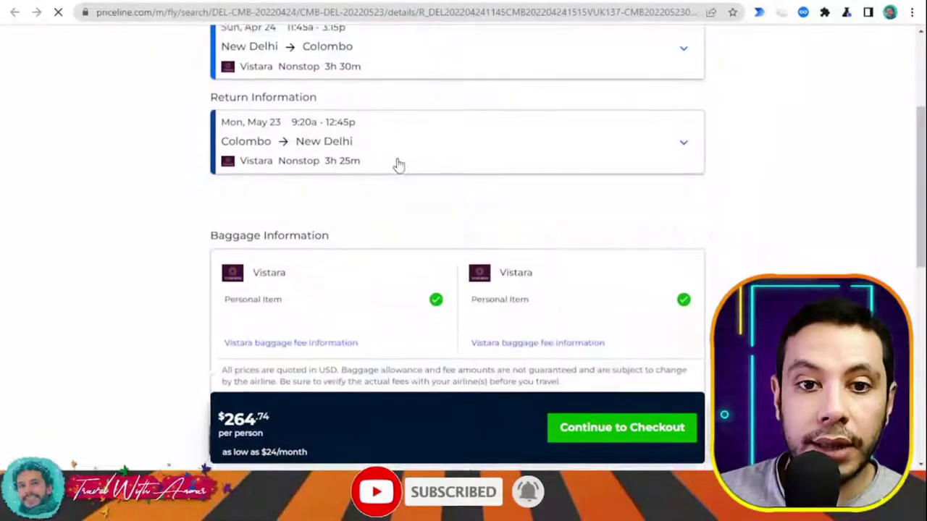
scroll(719, 169, "down", 2)
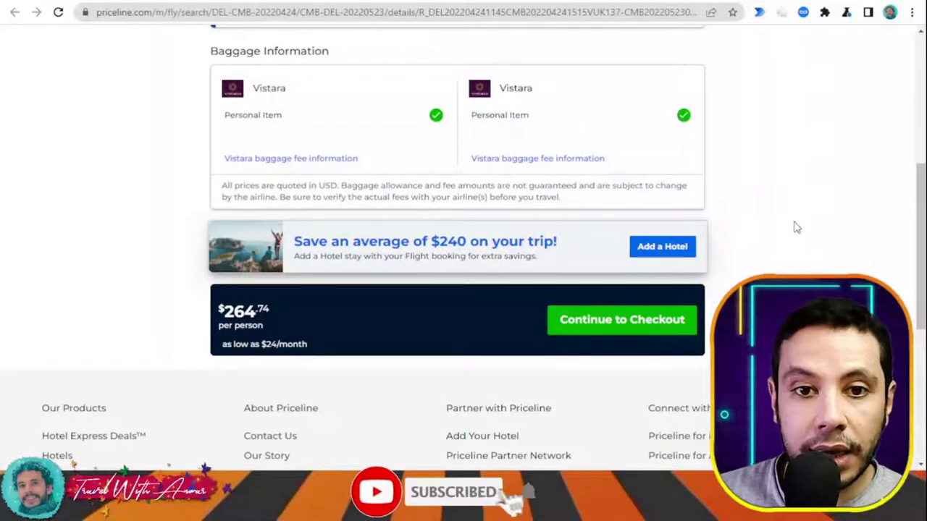
scroll(796, 228, "down", 1)
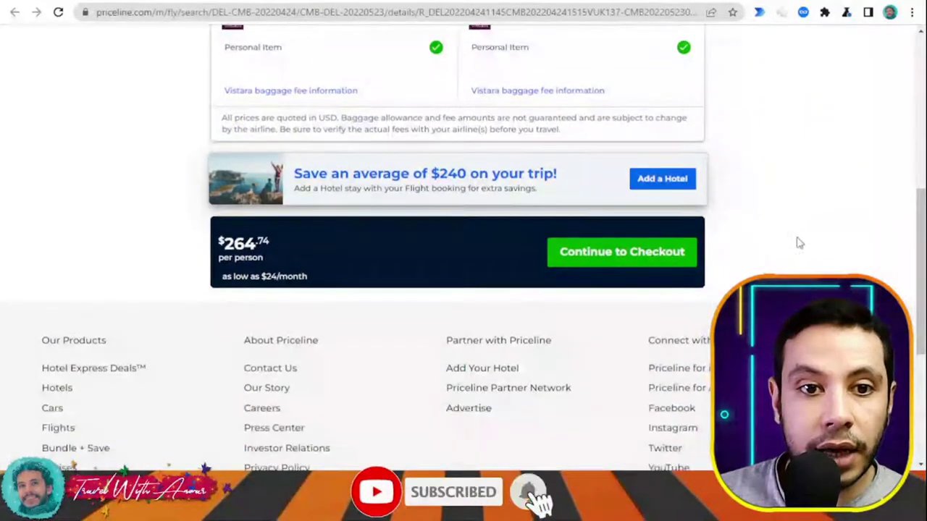
left_click(636, 261)
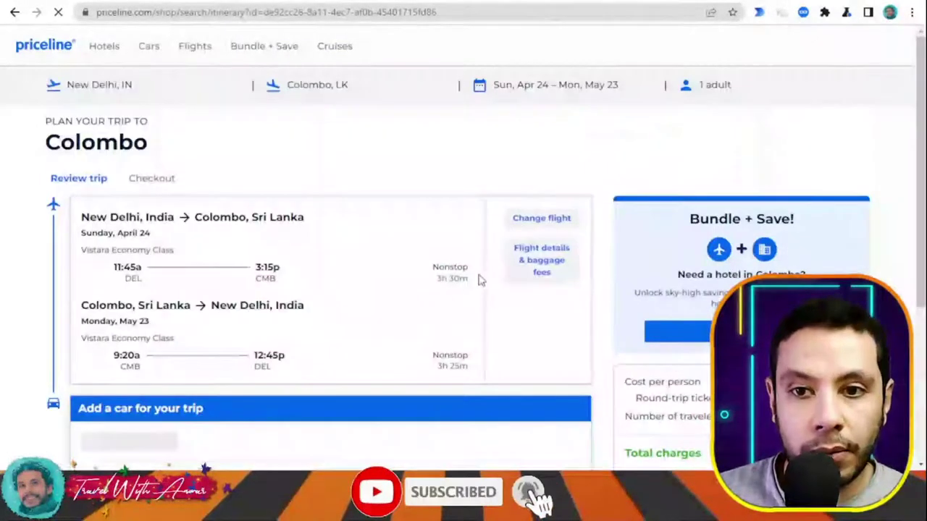
Review the Colombo trip itinerary and total charges, and proceed to checkout without adding a rental car or hotel
scroll(403, 232, "down", 2)
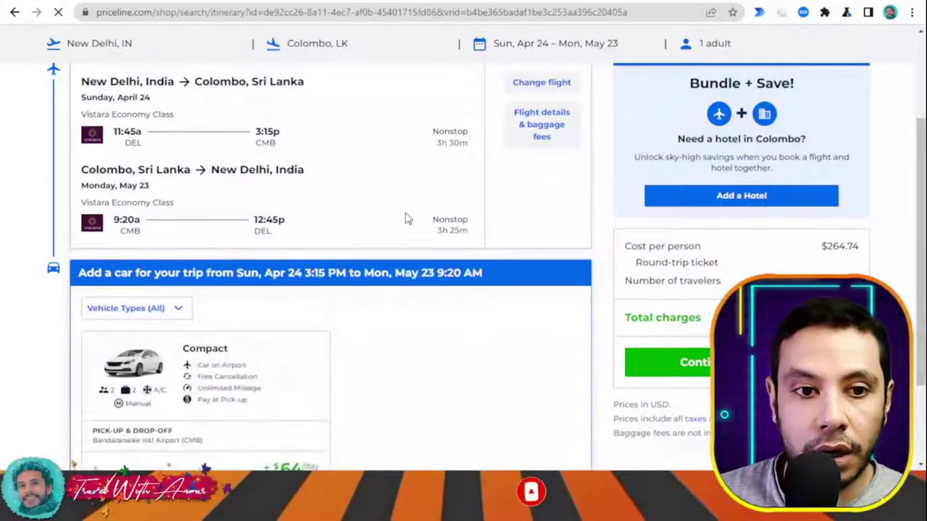
scroll(404, 215, "down", 2)
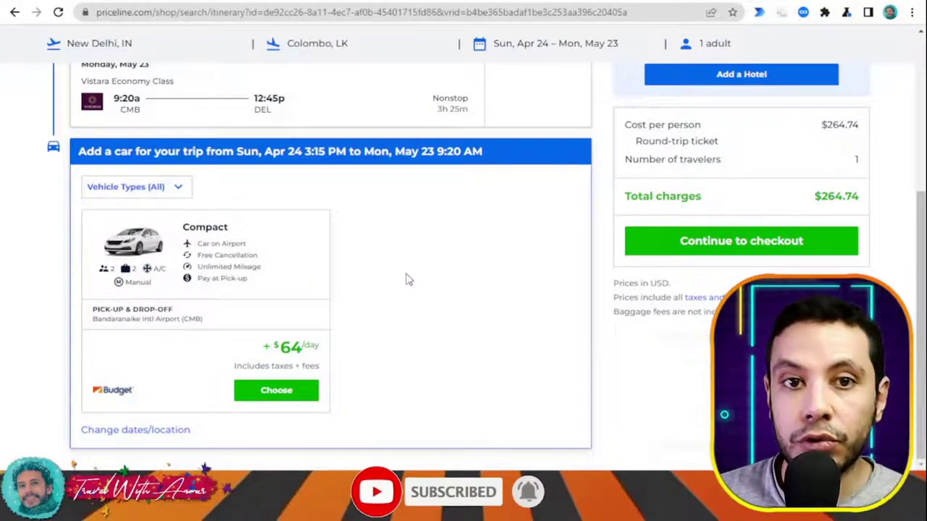
scroll(416, 279, "up", 3)
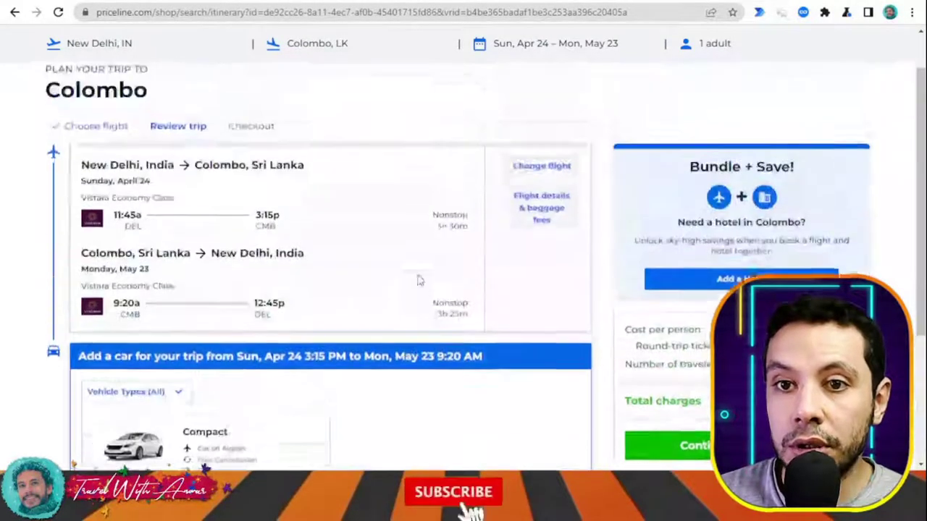
scroll(420, 280, "down", 4)
scroll(420, 280, "up", 4)
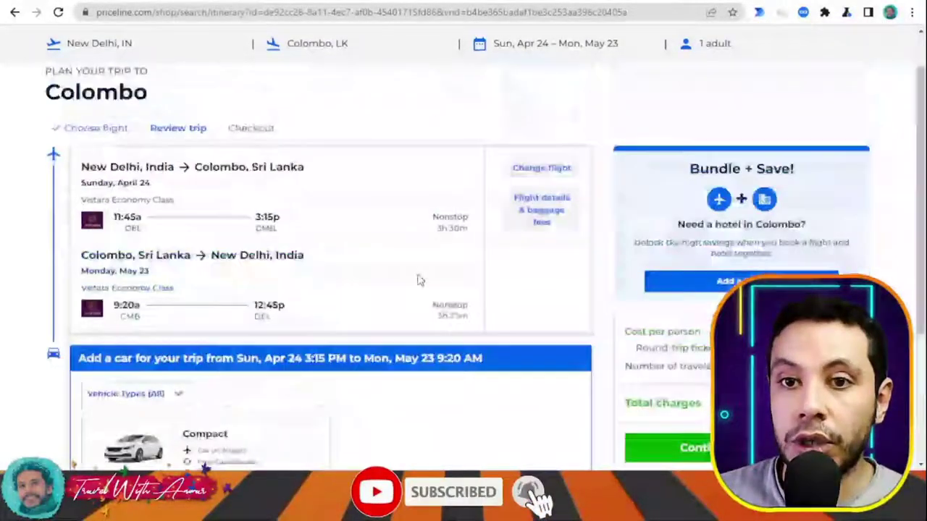
scroll(352, 199, "down", 5)
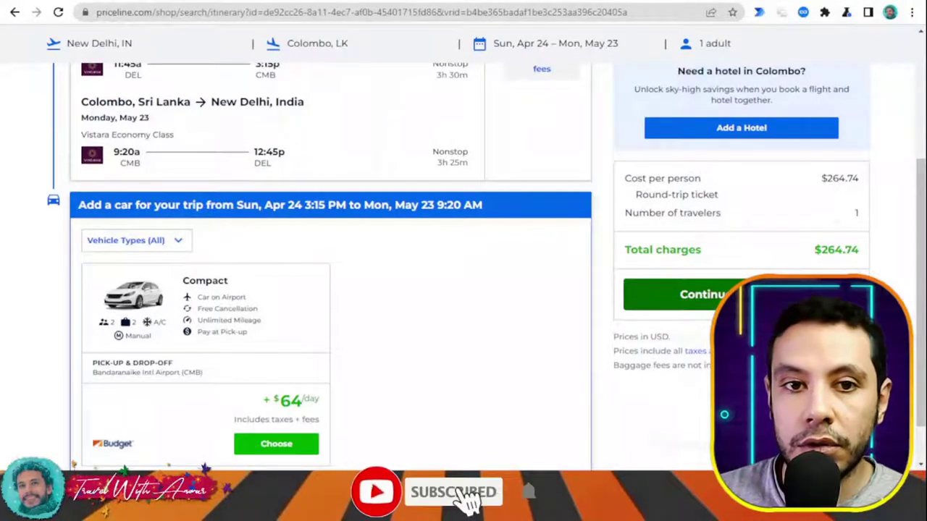
left_click(681, 294)
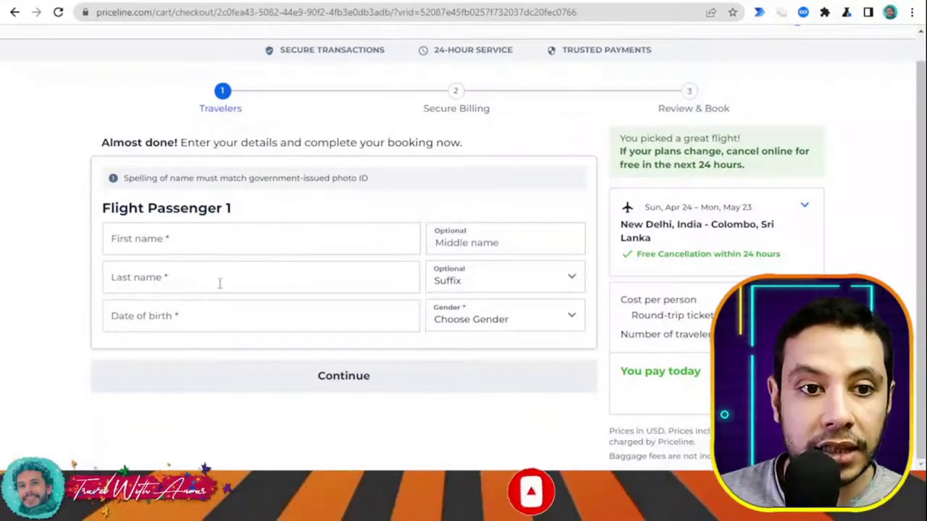
Fill in the first name, last name and date of birth for Flight Passenger 1
left_click(514, 242)
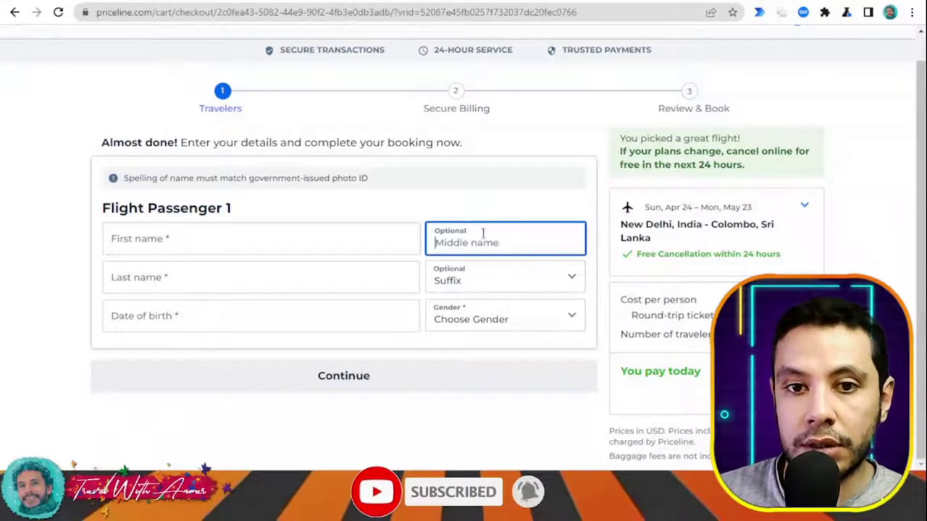
left_click(161, 239)
scroll(161, 239, "up", 1)
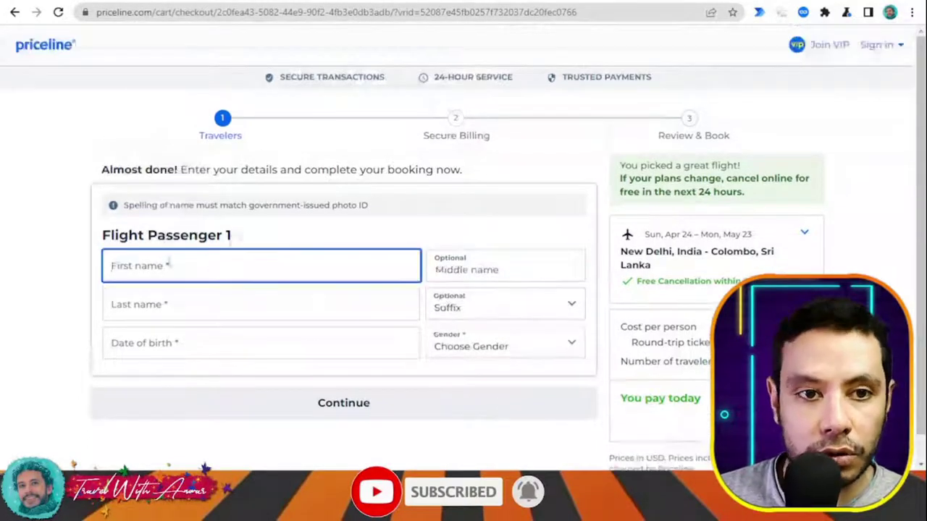
left_click(178, 304)
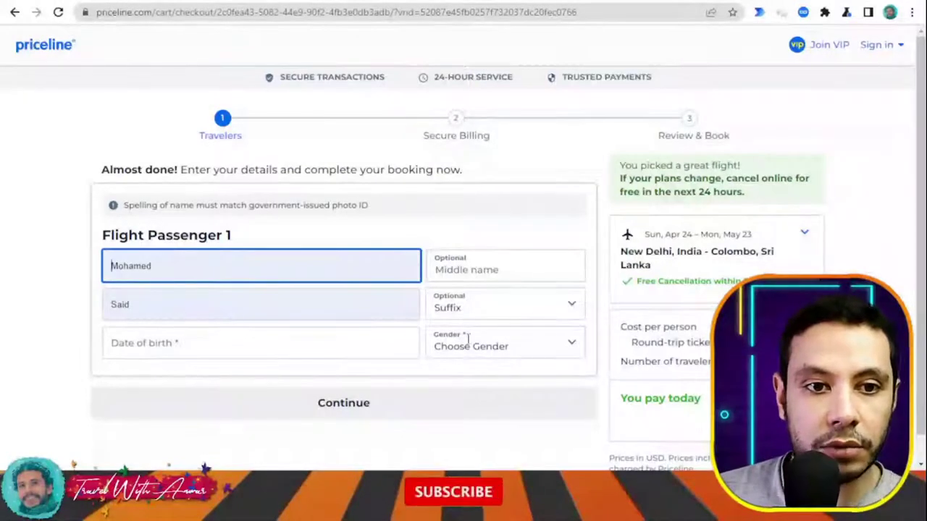
left_click(202, 343)
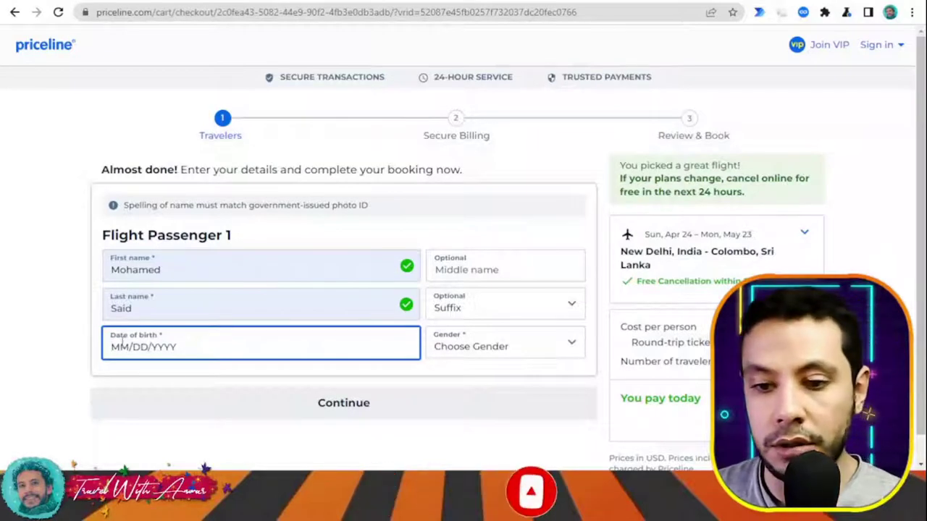
type("00")
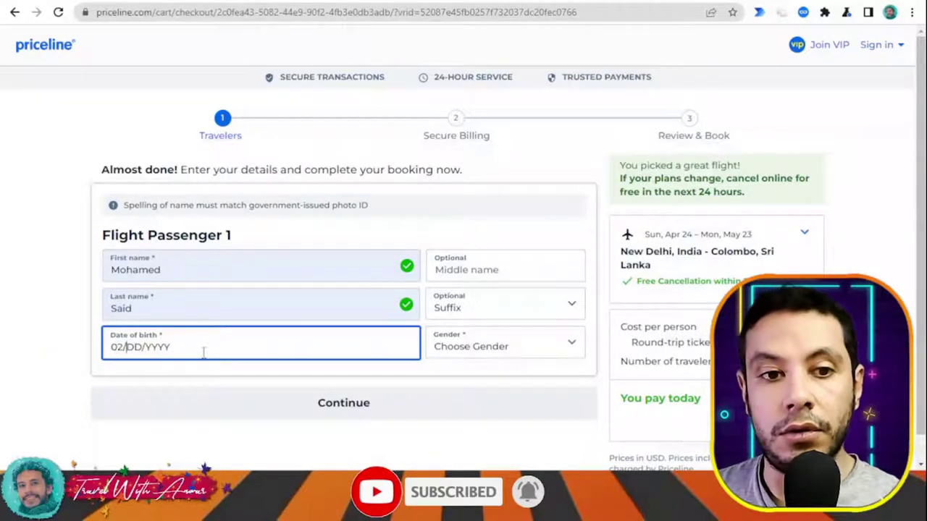
type("01/")
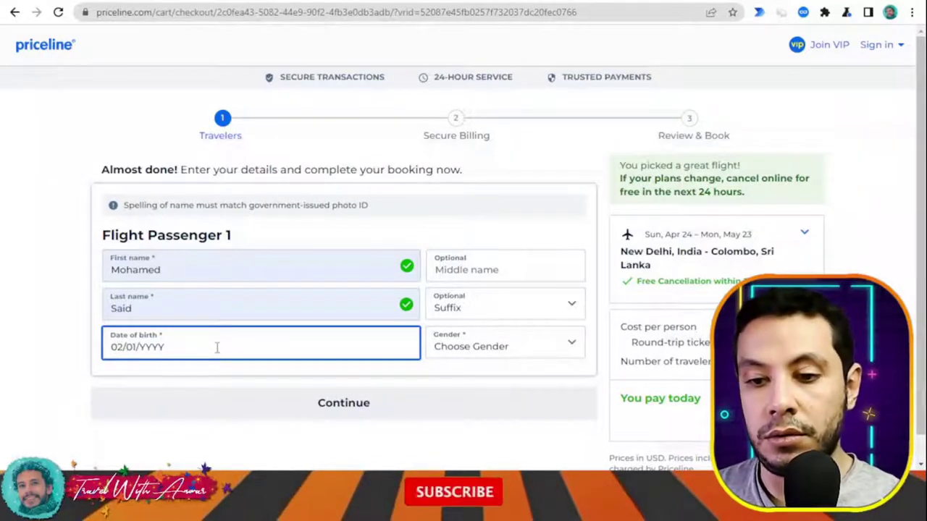
type("1991")
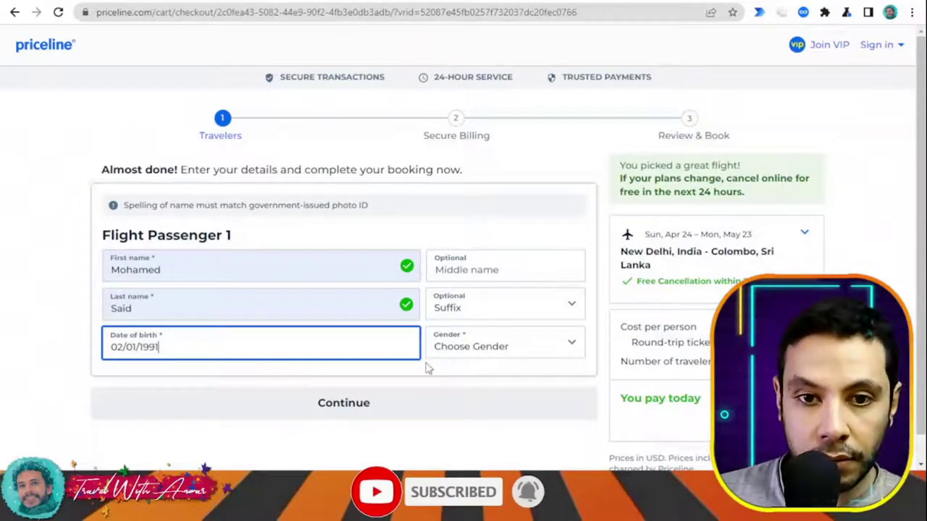
Choose the passenger's gender and continue to the Secure Billing stage
scroll(452, 404, "down", 1)
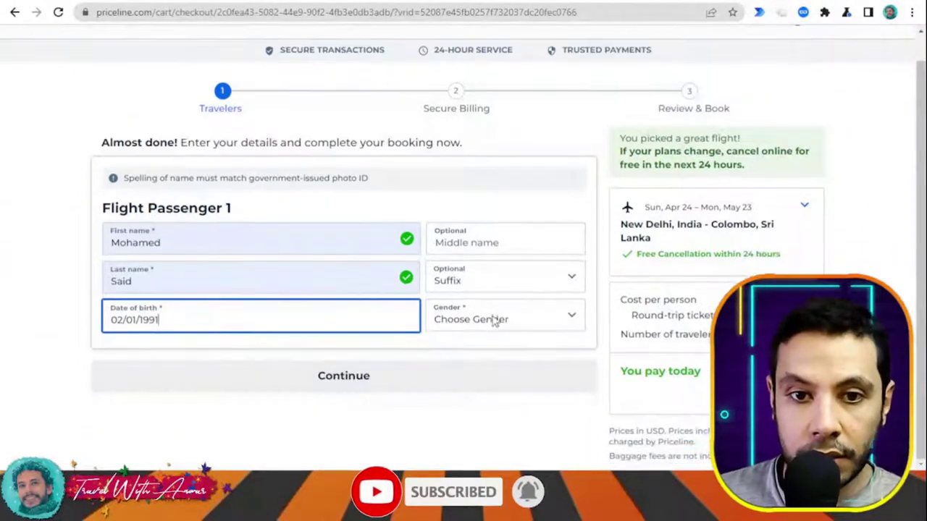
left_click(396, 389)
left_click(527, 347)
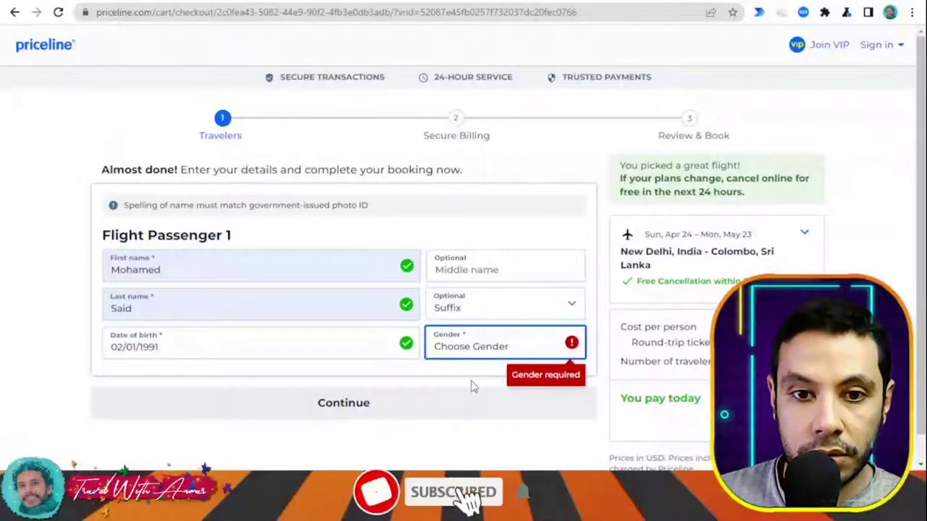
left_click(470, 385)
left_click(347, 410)
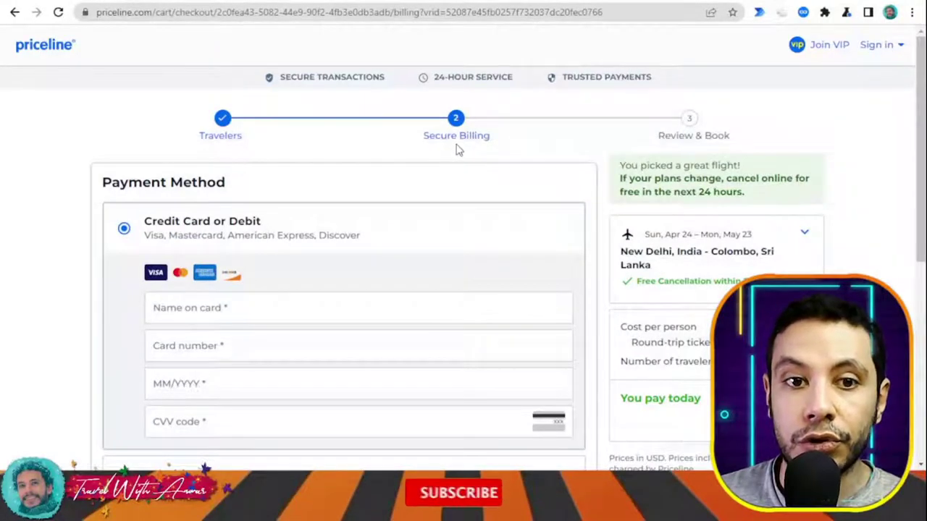
Examine the payment method options and the card and billing details required for the flight booking
scroll(362, 144, "down", 3)
scroll(268, 226, "down", 1)
scroll(362, 217, "down", 1)
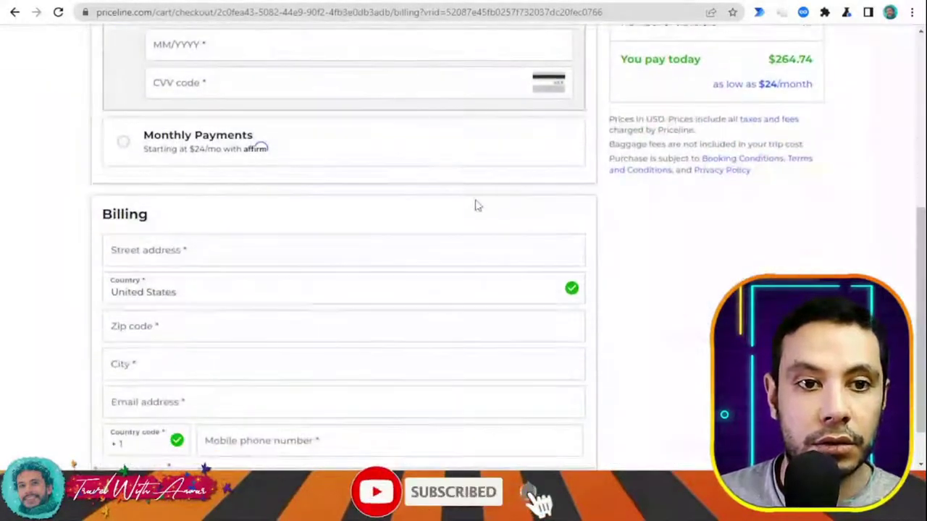
scroll(478, 208, "up", 4)
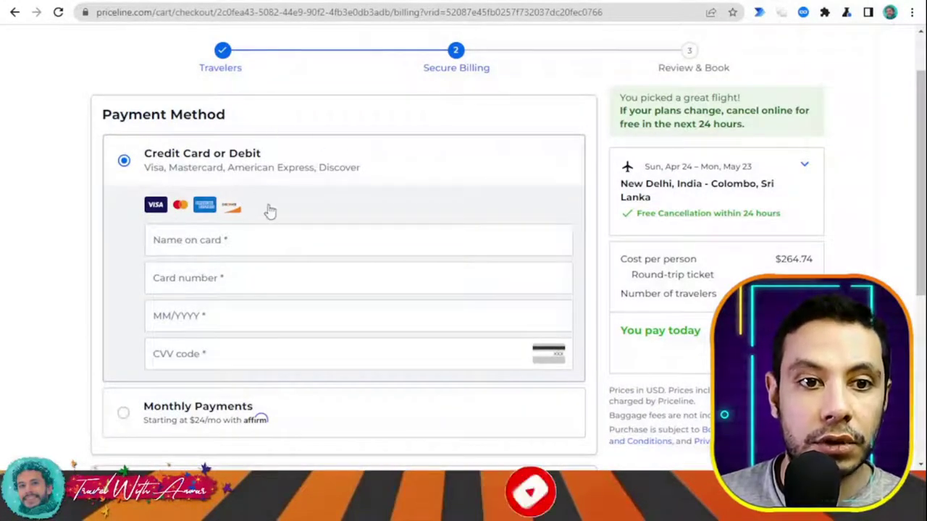
scroll(268, 207, "down", 4)
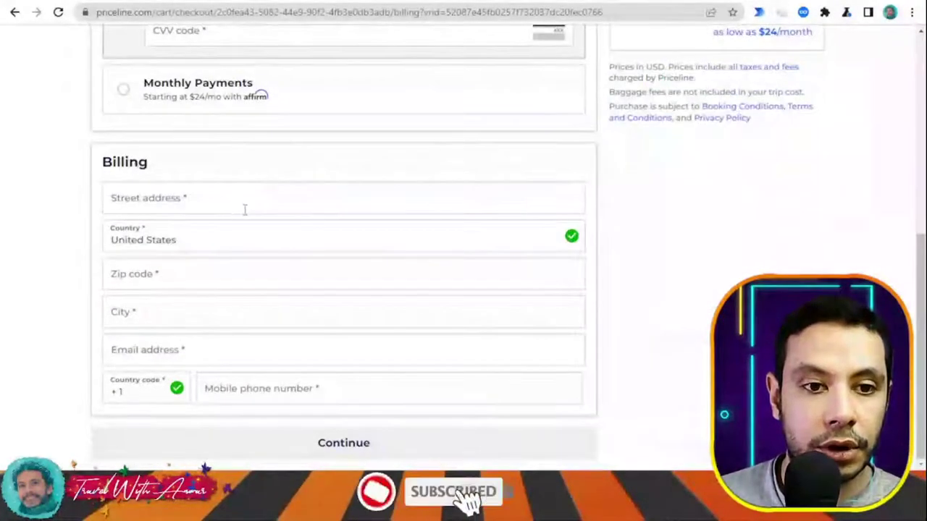